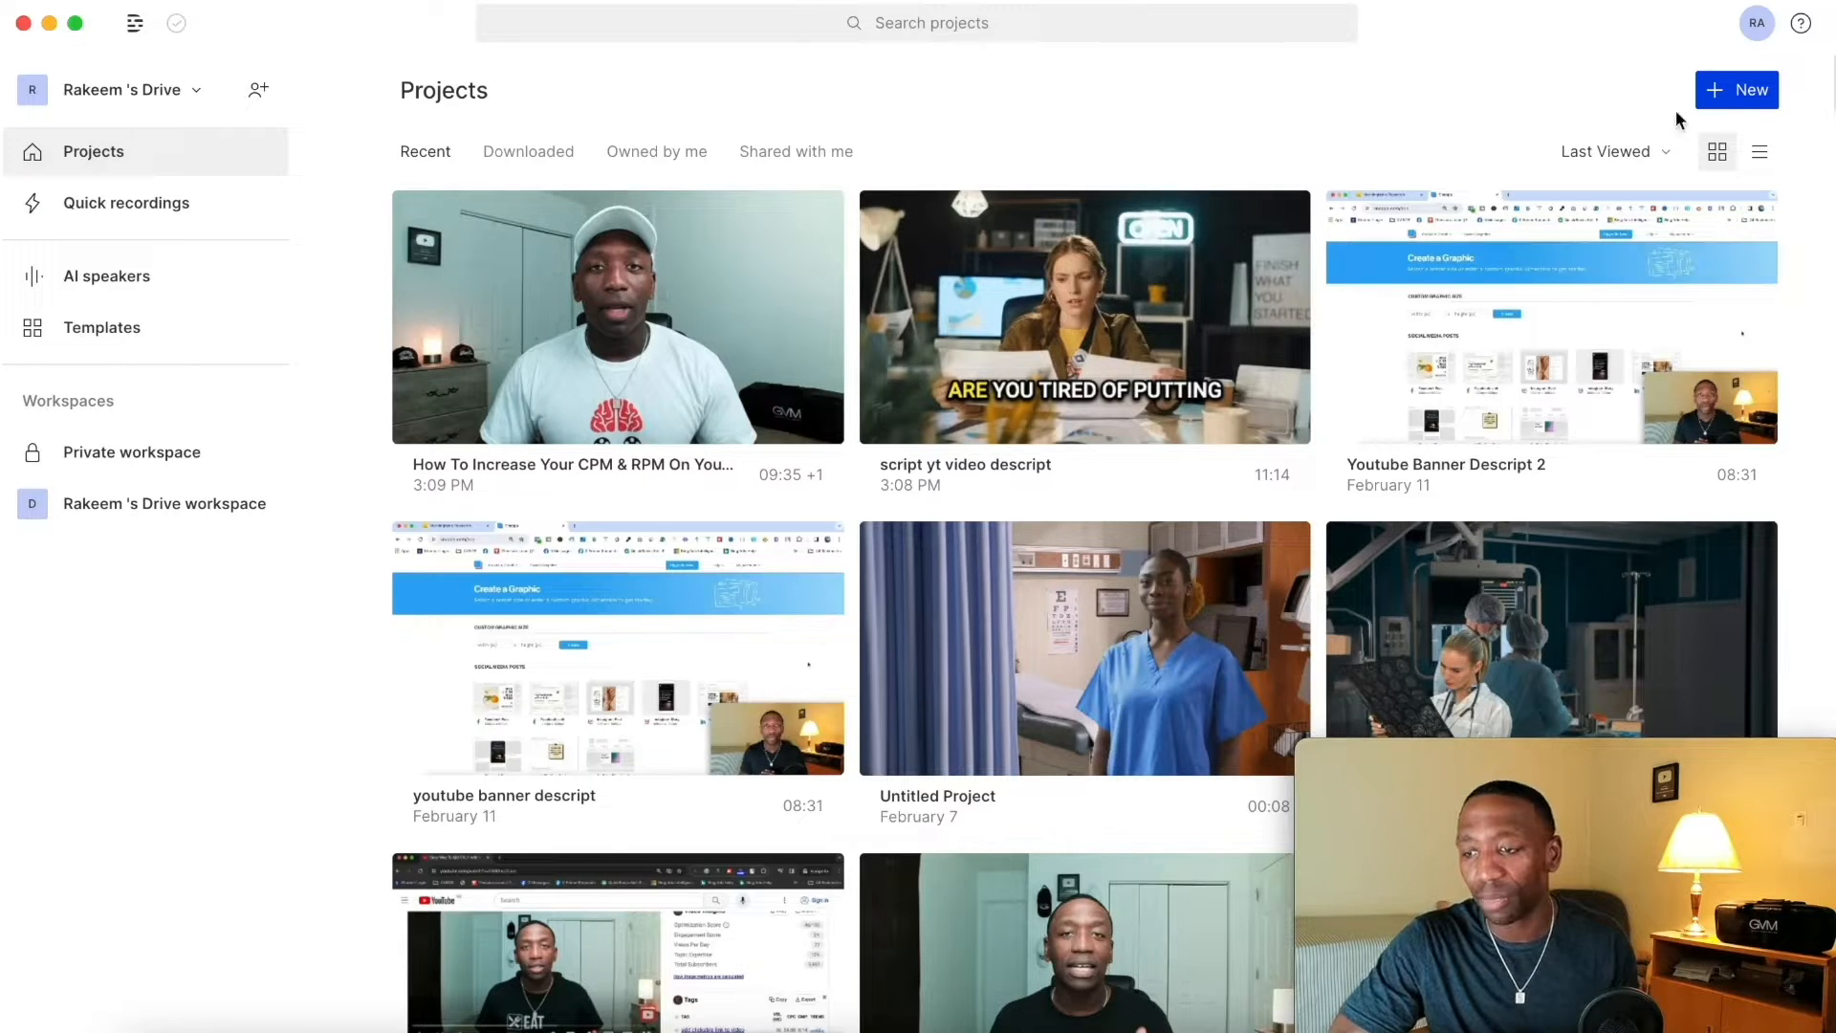
Step: Create a new video project and import rpm 1.mov from the Desktop, accepting the transcription settings
{"action": "left_click", "coordinate": [1757, 101]}
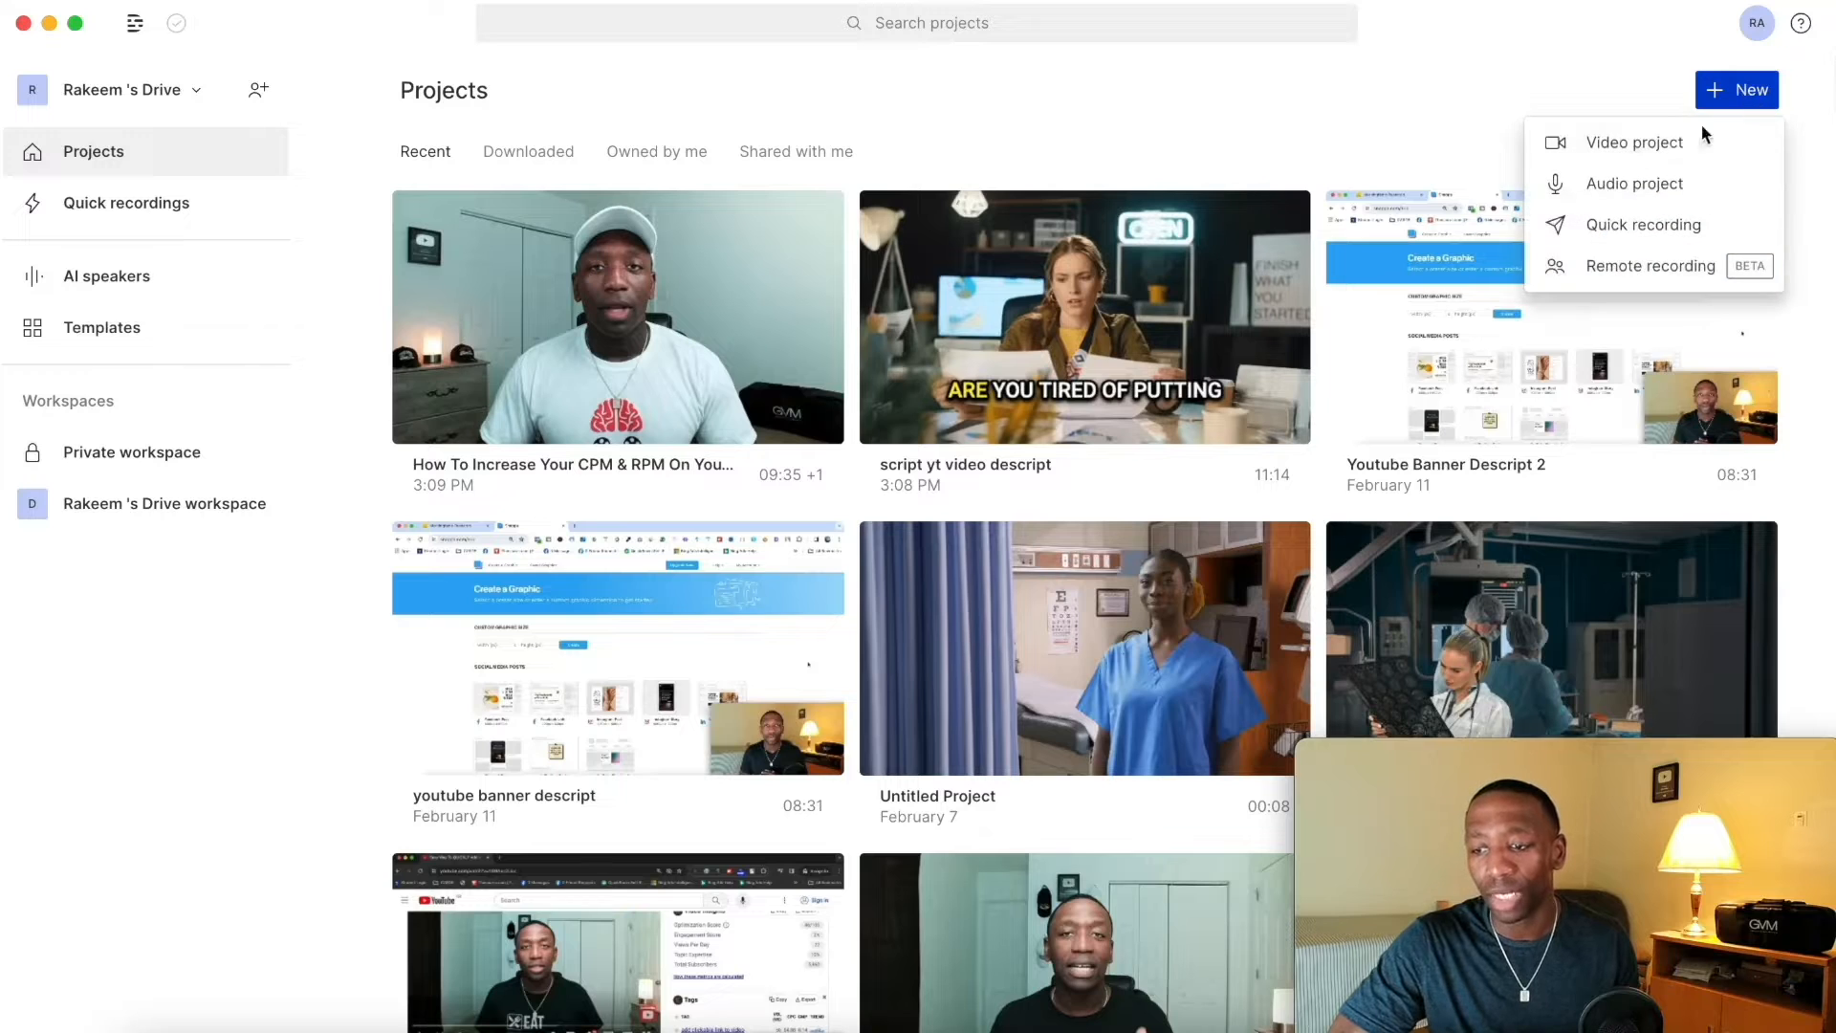
{"action": "left_click", "coordinate": [1599, 138]}
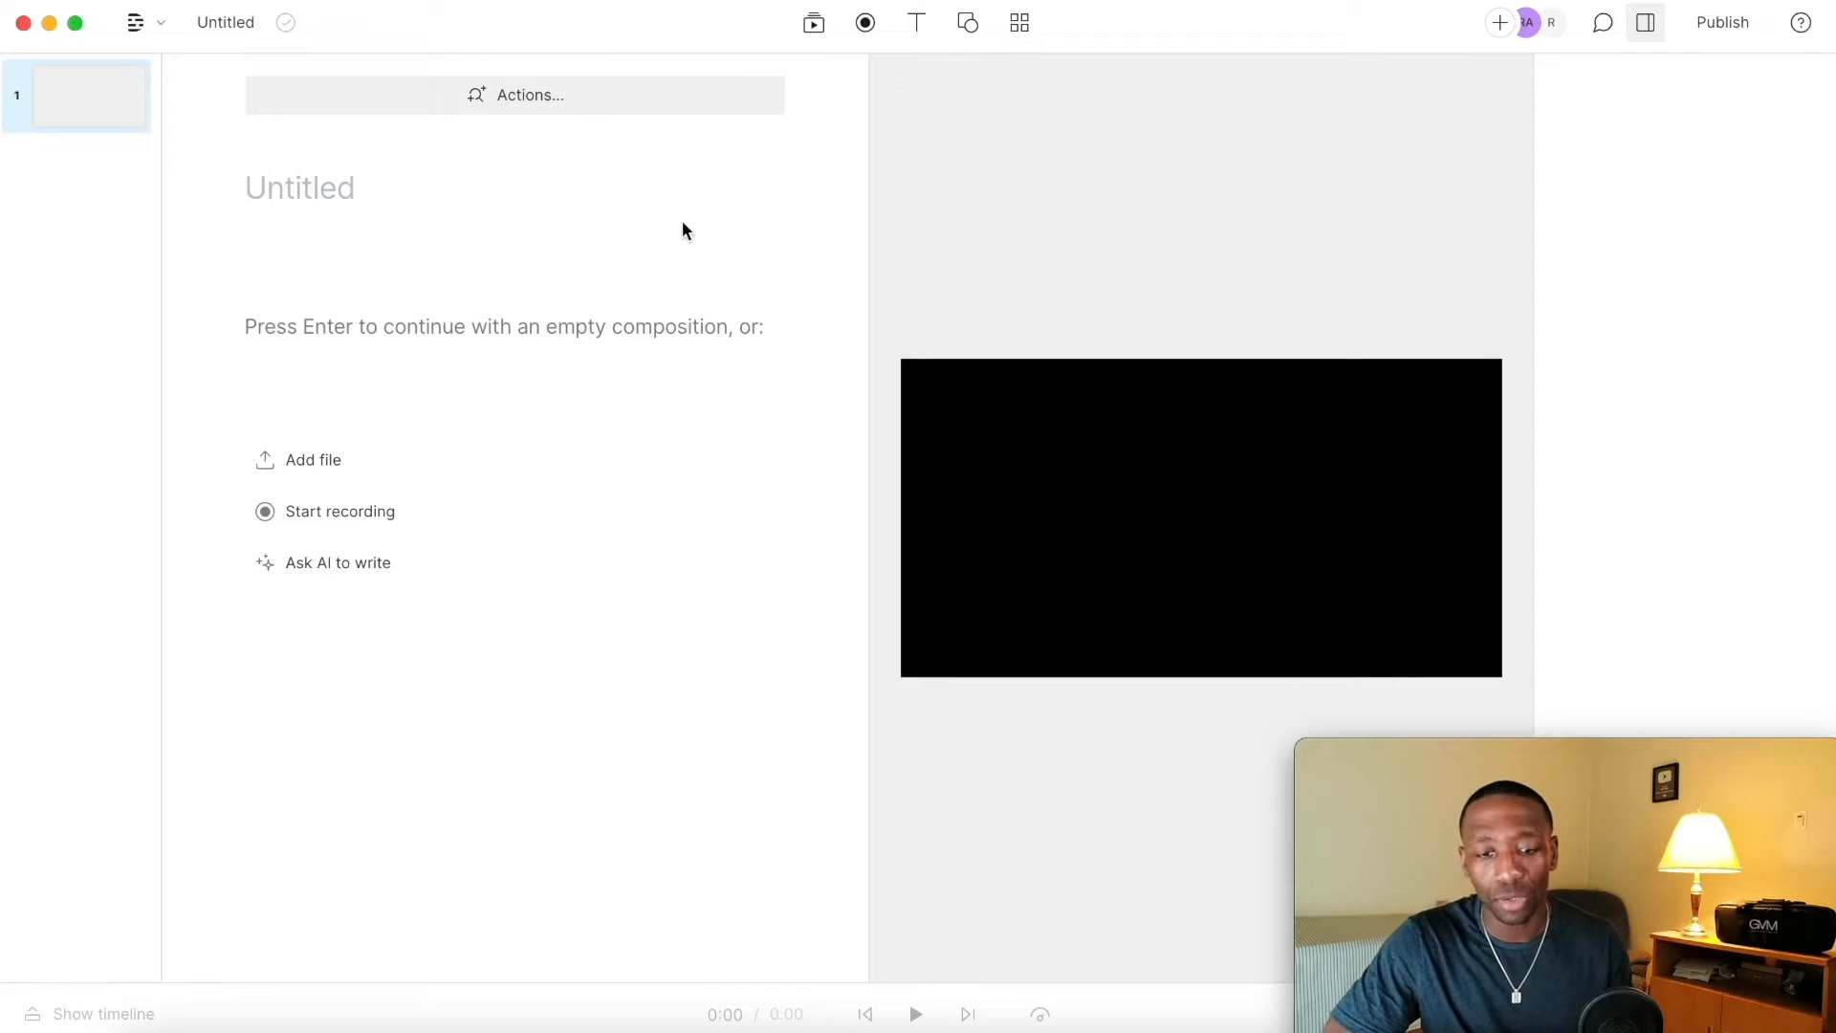
{"action": "left_click", "coordinate": [321, 459]}
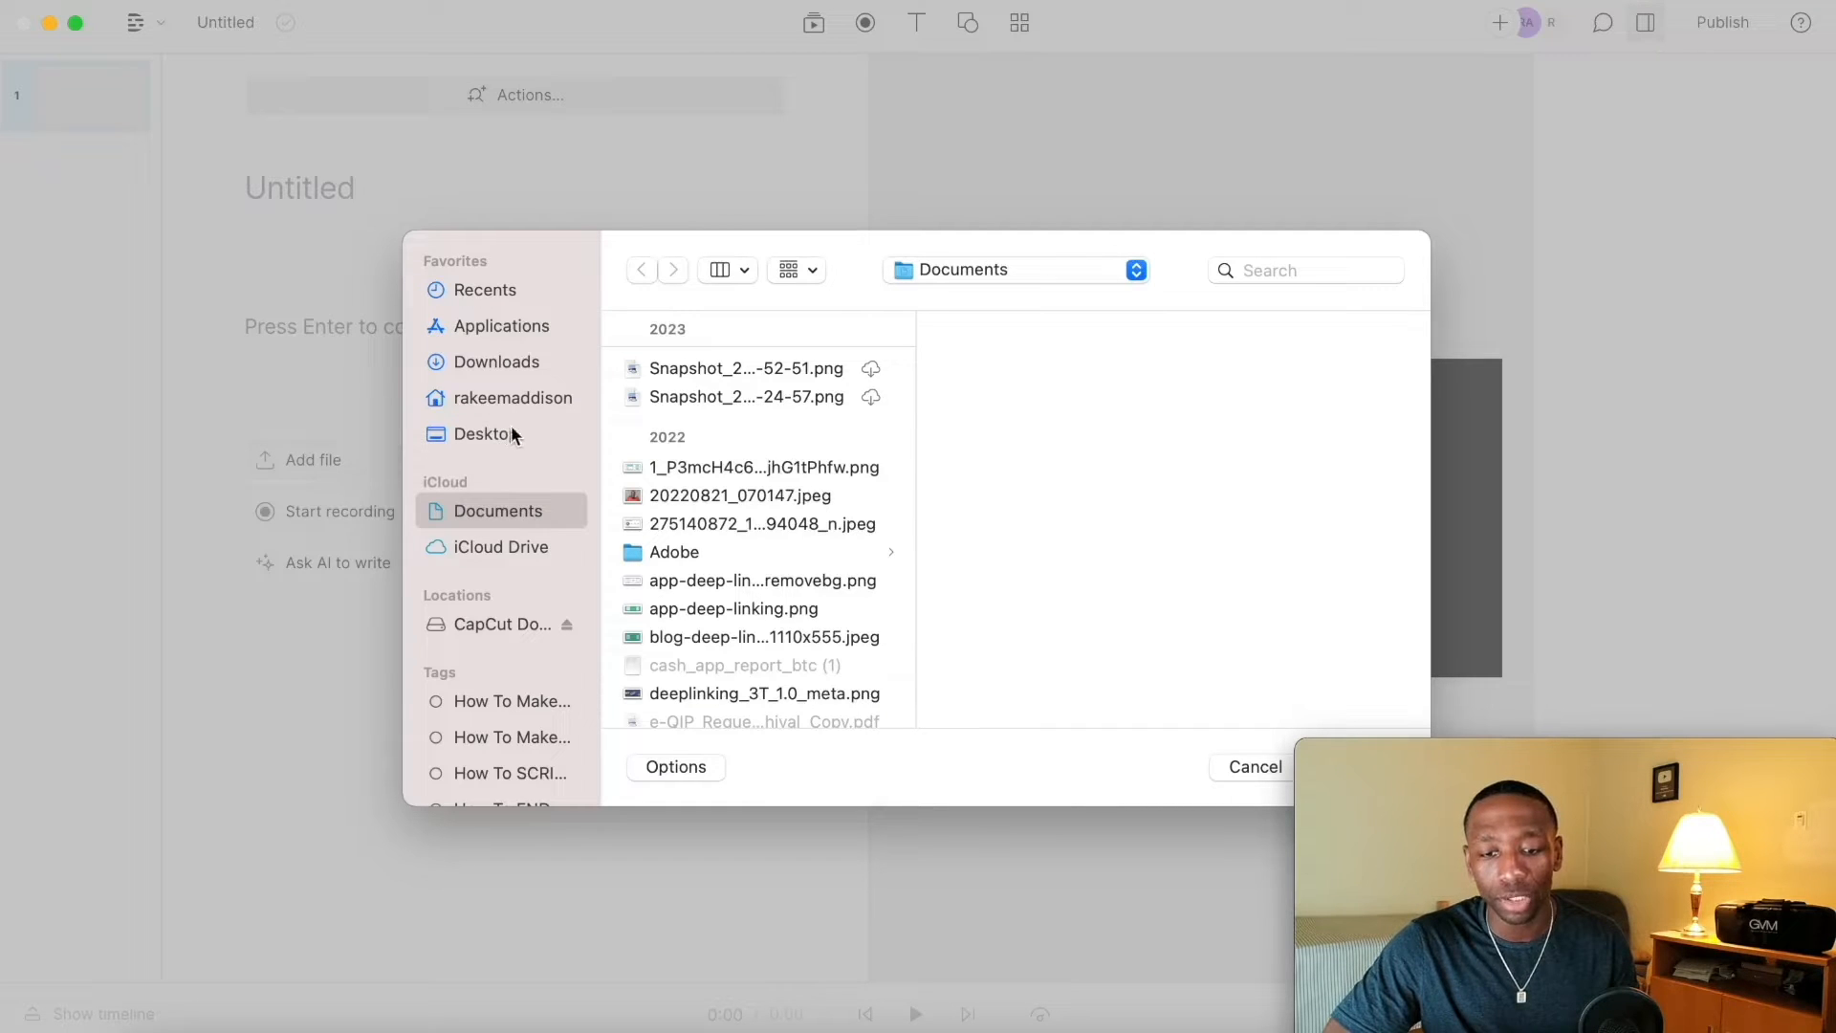
{"action": "left_click", "coordinate": [486, 435]}
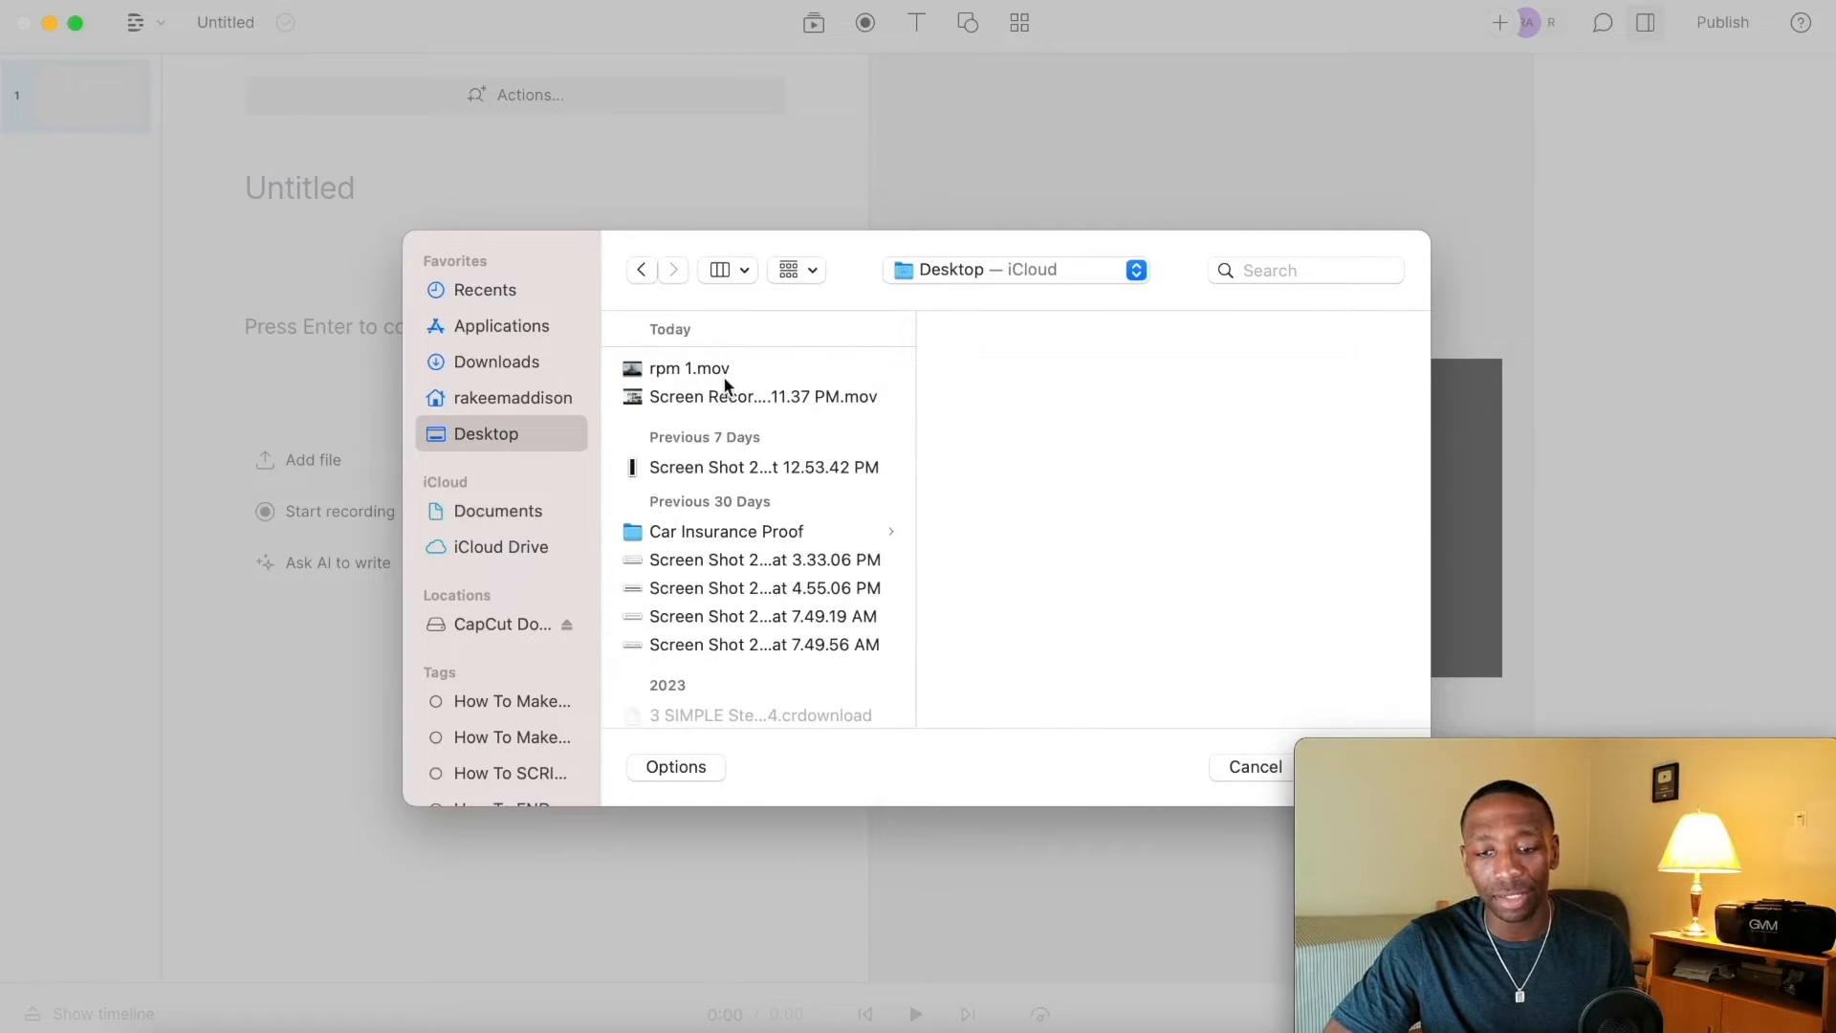
{"action": "double_click", "coordinate": [689, 369]}
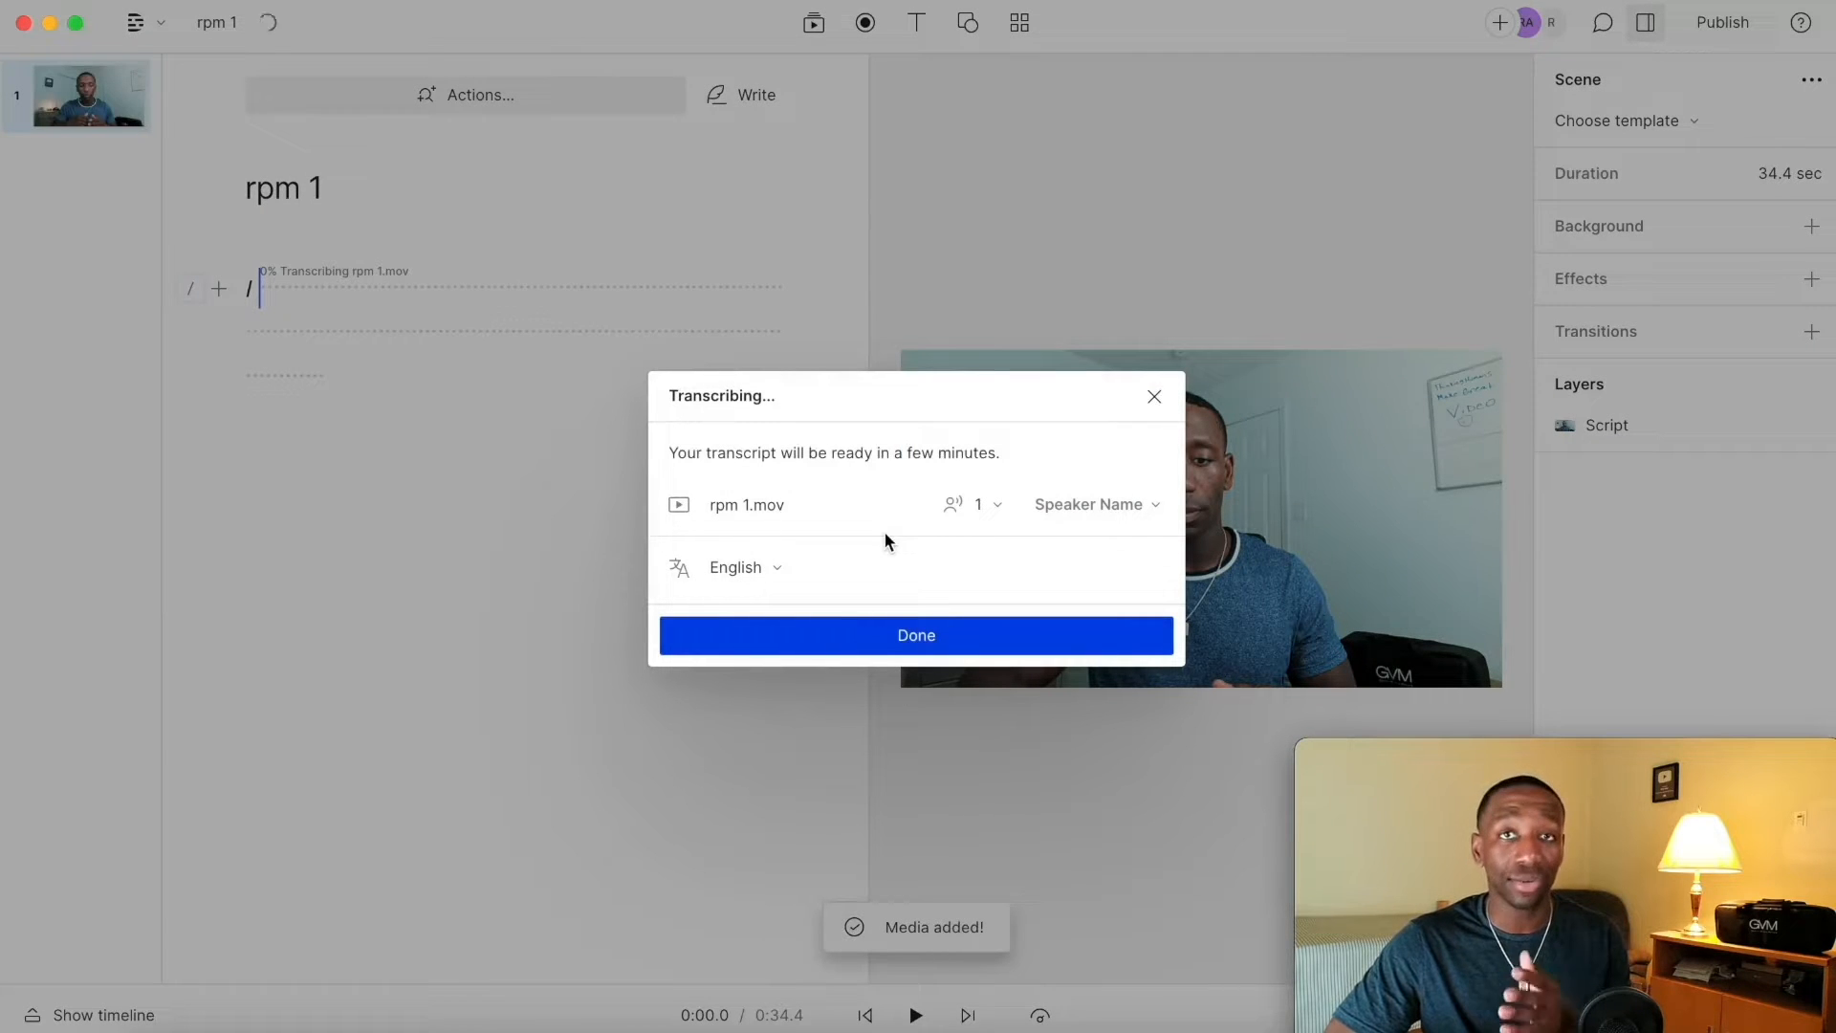
{"action": "left_click", "coordinate": [918, 634]}
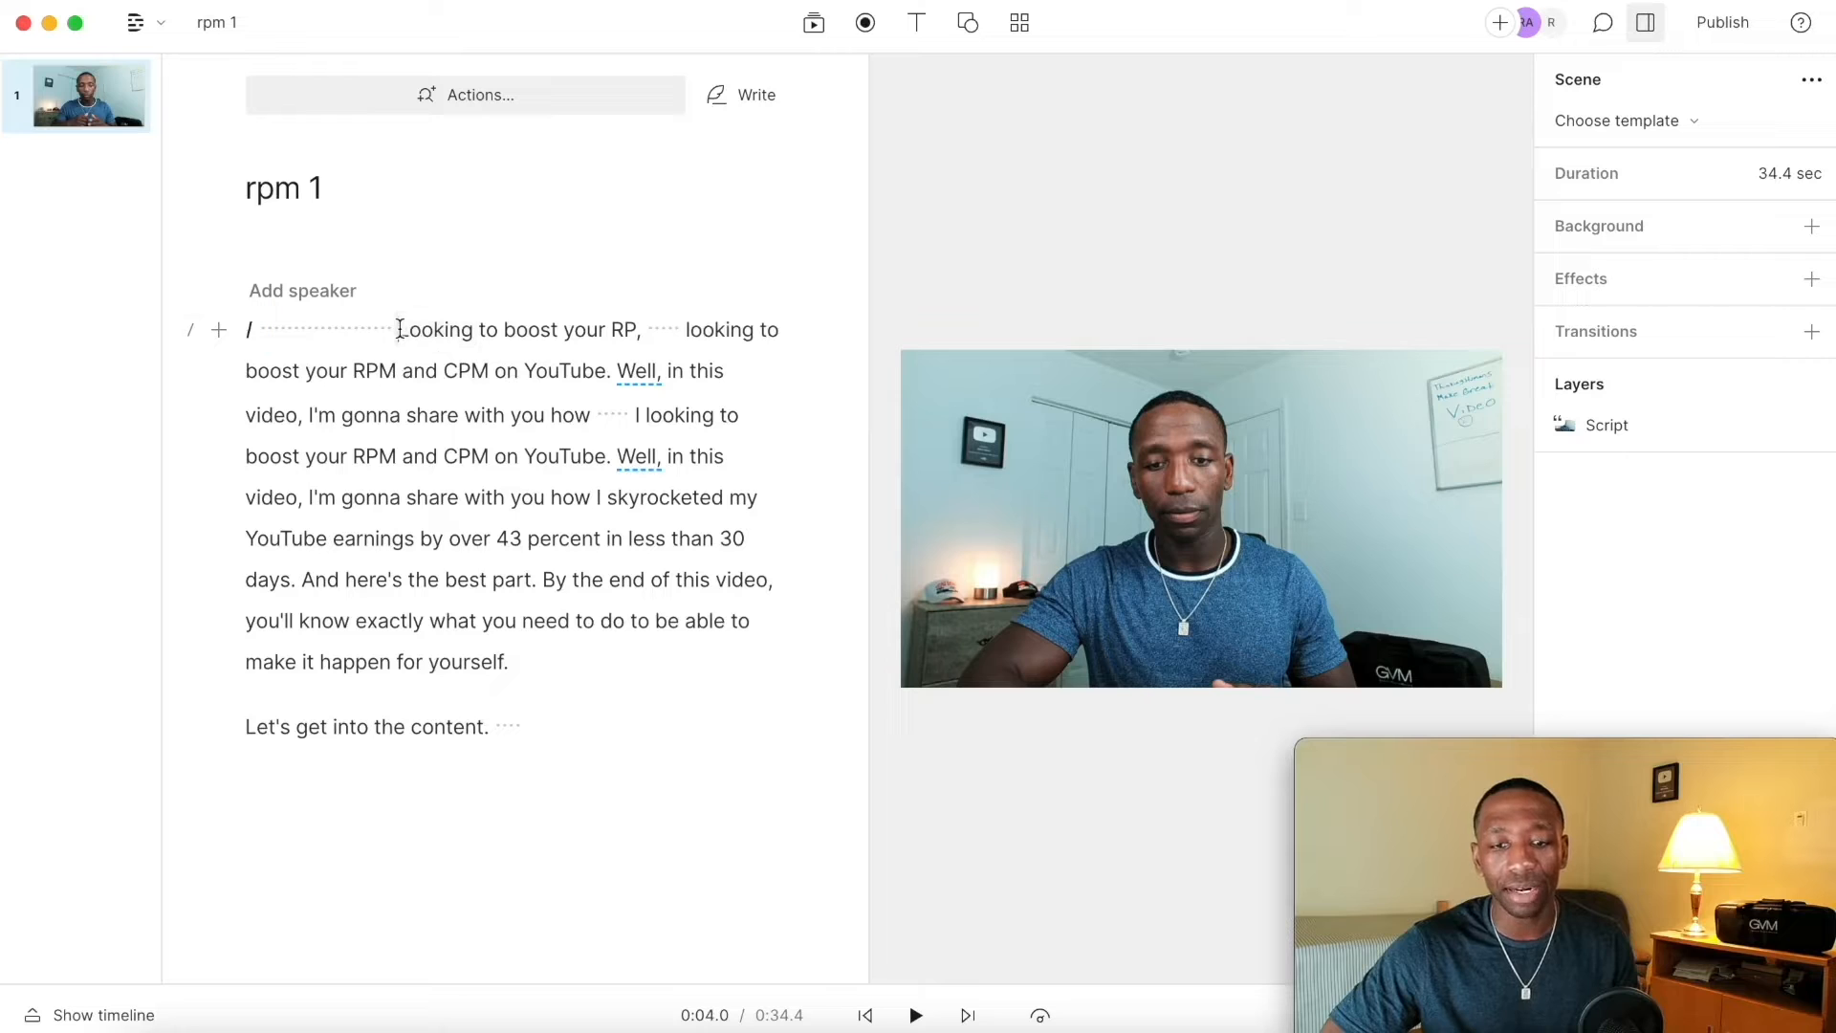
Step: Delete the silent gap at the very start of the transcript
{"action": "left_click", "coordinate": [353, 331]}
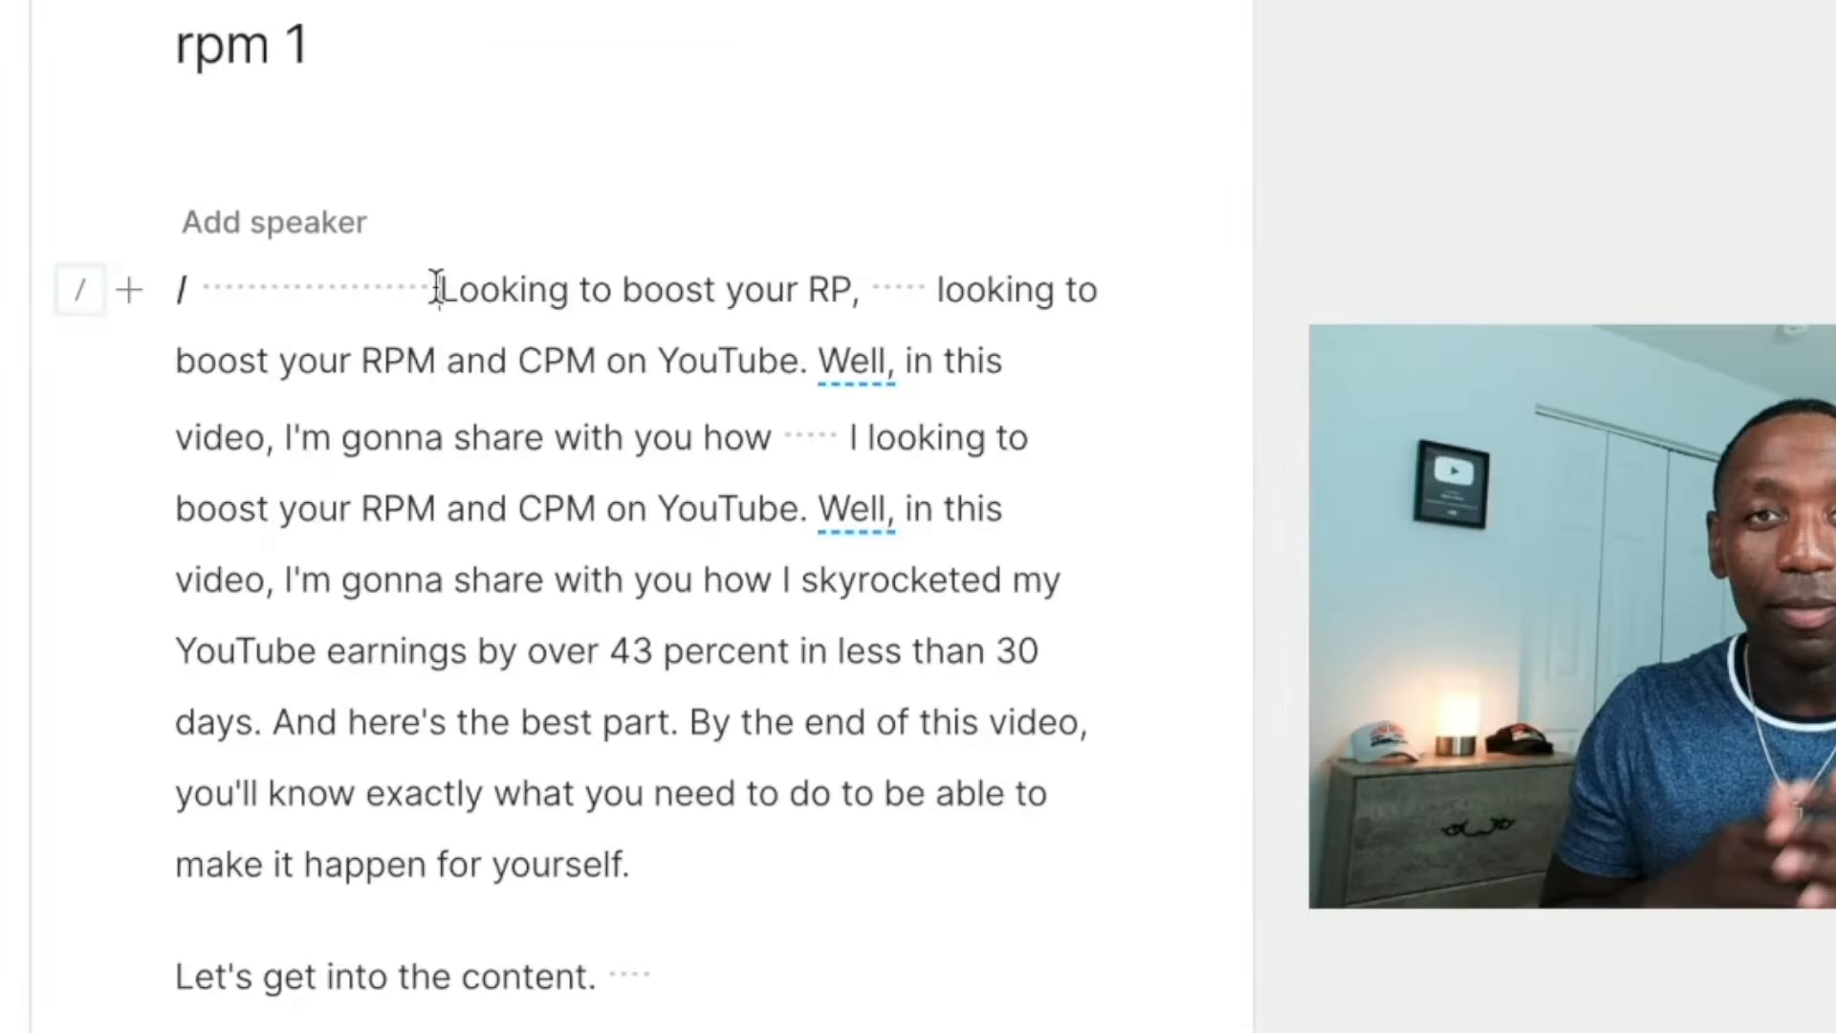
{"action": "left_click_drag", "start_coordinate": [396, 329], "coordinate": [257, 331]}
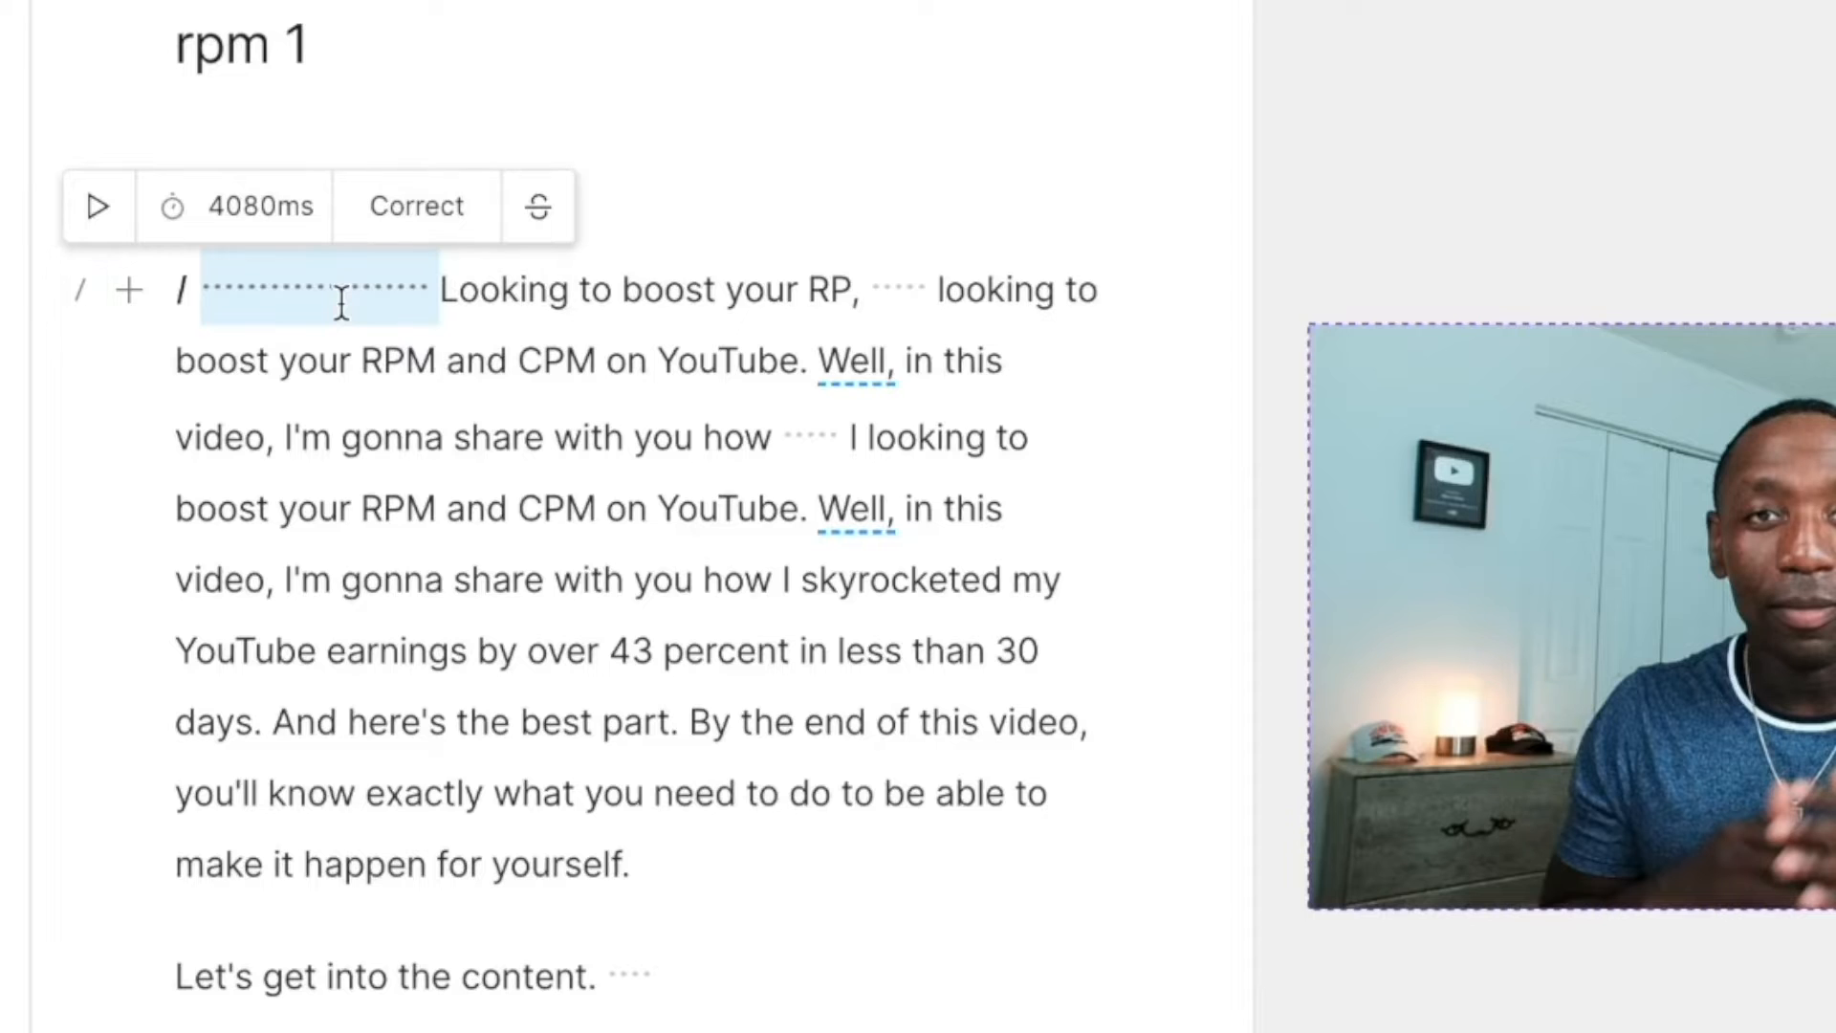
{"action": "key", "text": "BackSpace"}
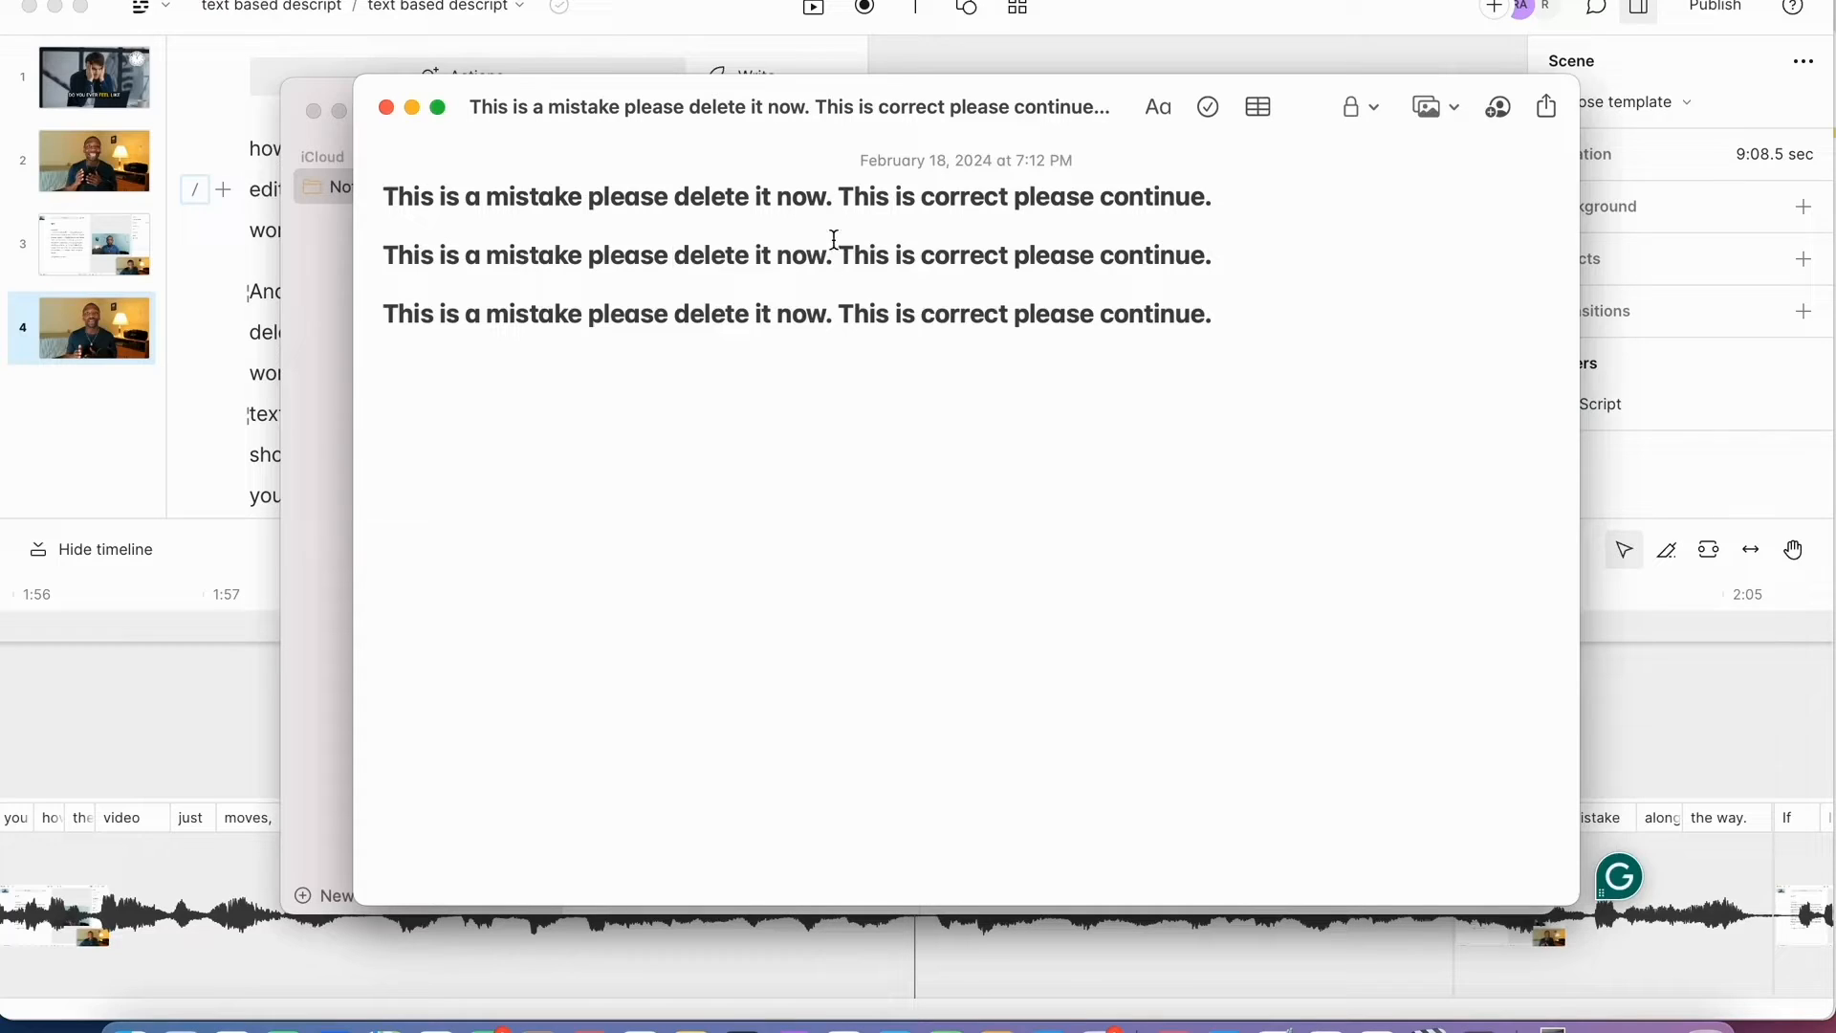
{"action": "left_click_drag", "start_coordinate": [833, 198], "coordinate": [384, 194]}
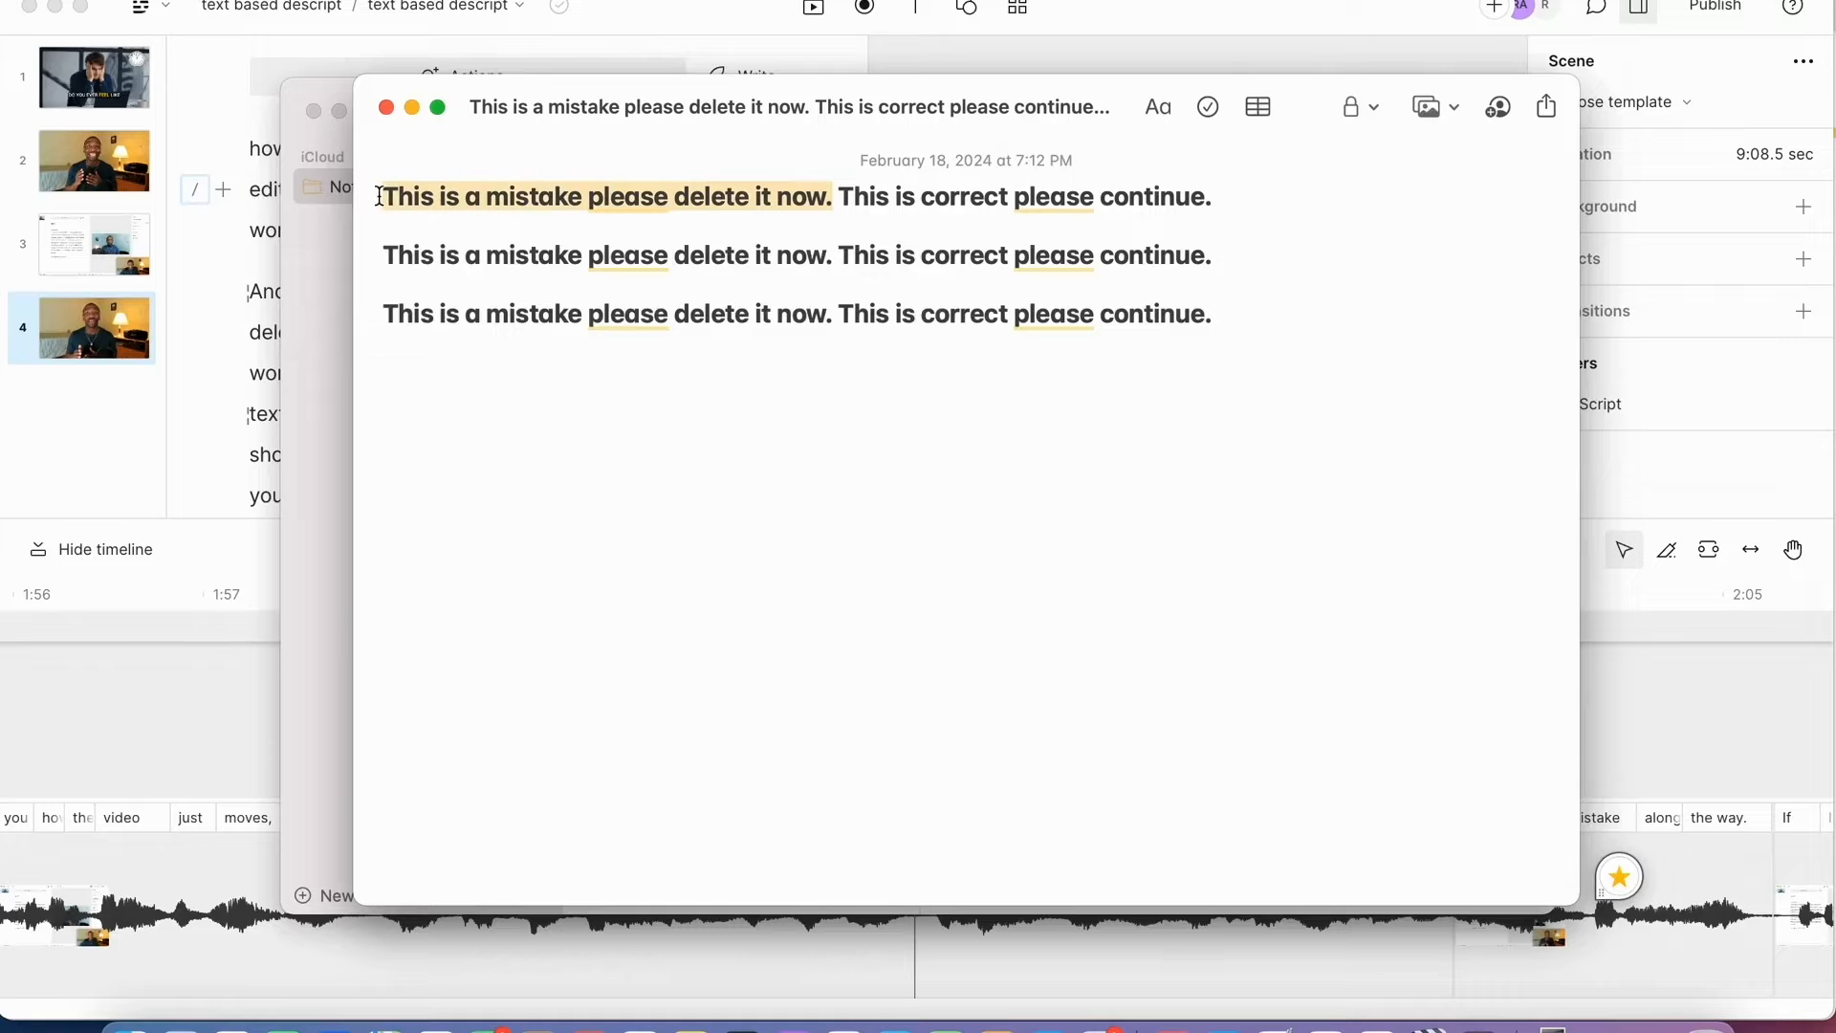
{"action": "key", "text": "BackSpace"}
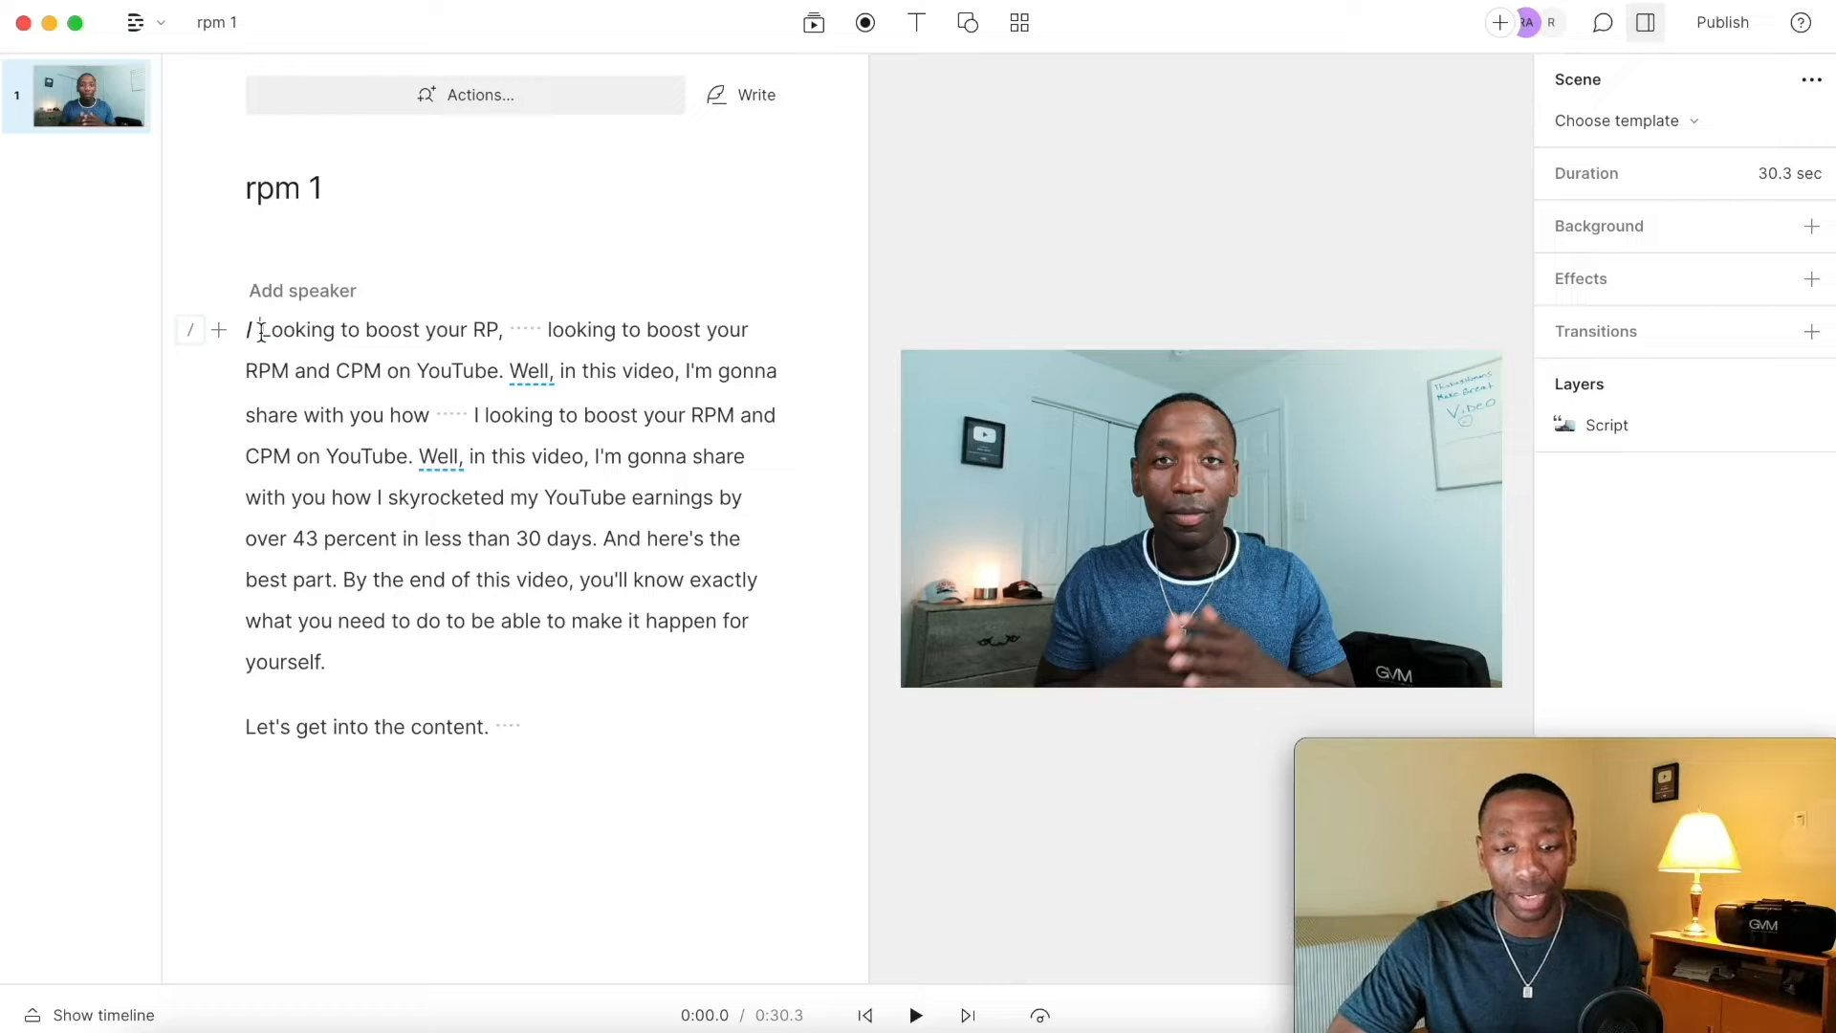
Step: Preview the script, then delete the false-start sentences before the final take of the intro
{"action": "key", "text": "space"}
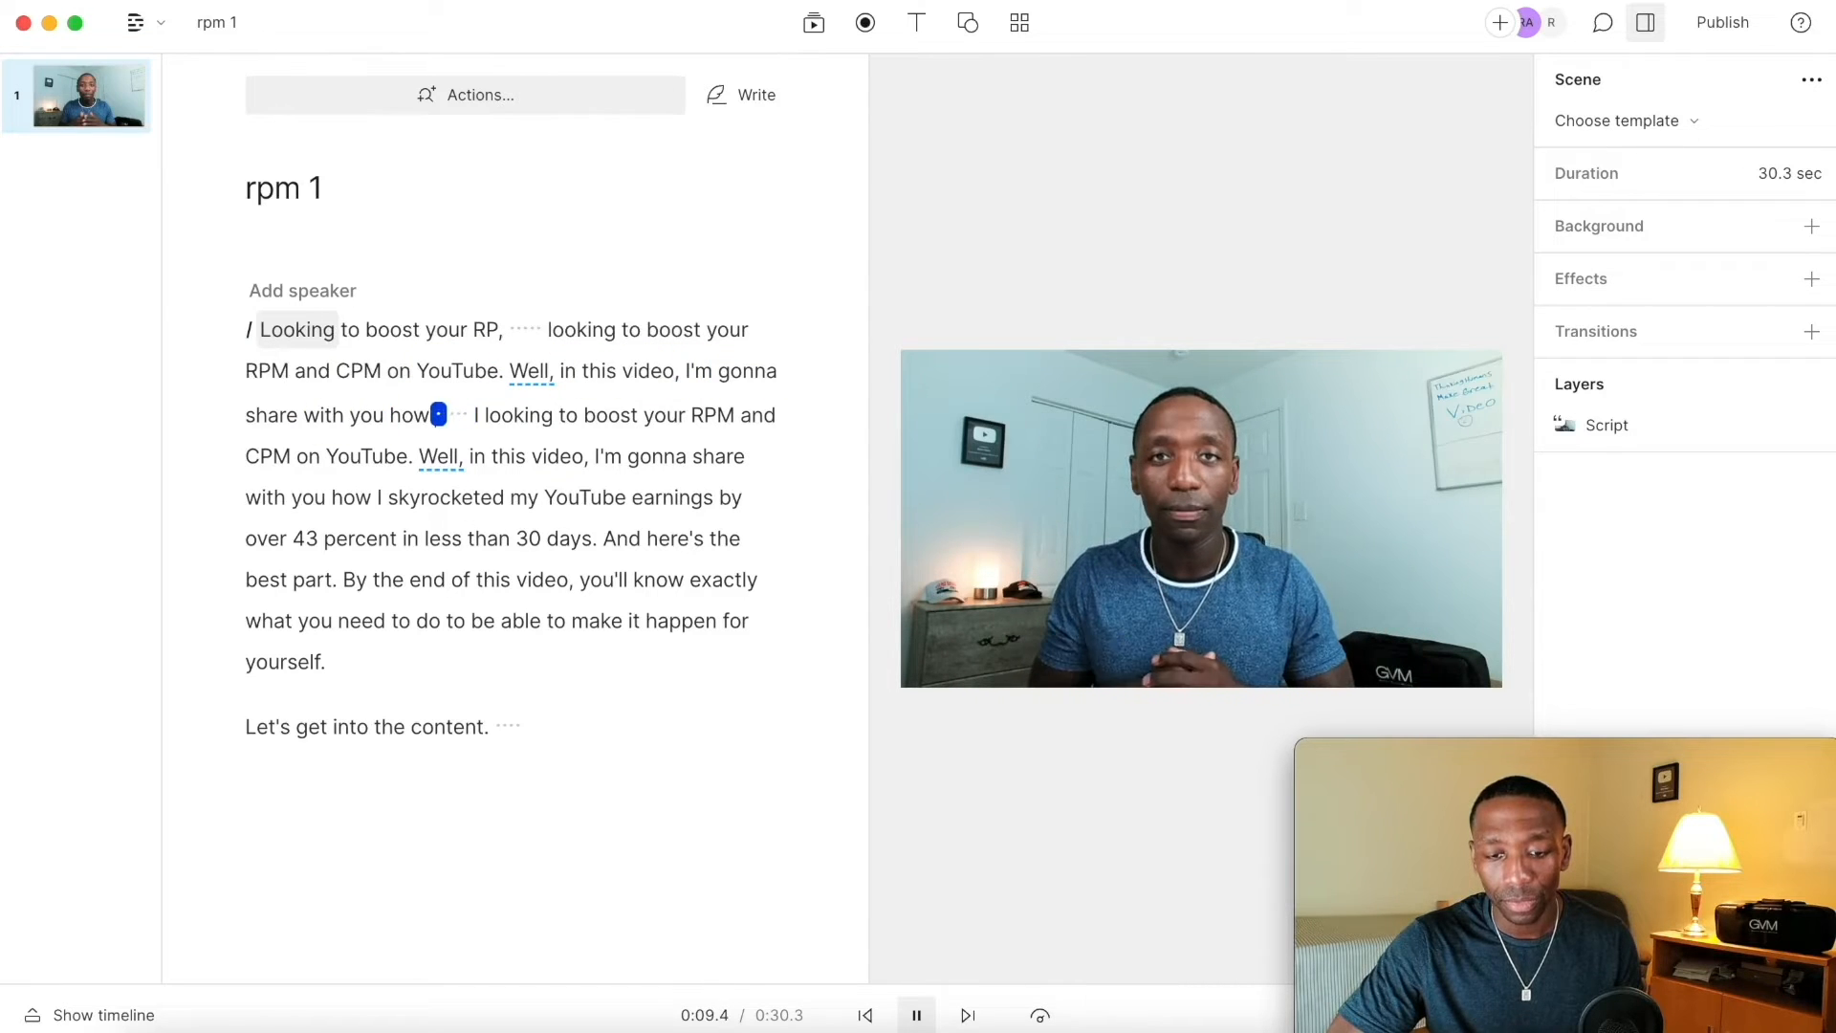
{"action": "key", "text": "space"}
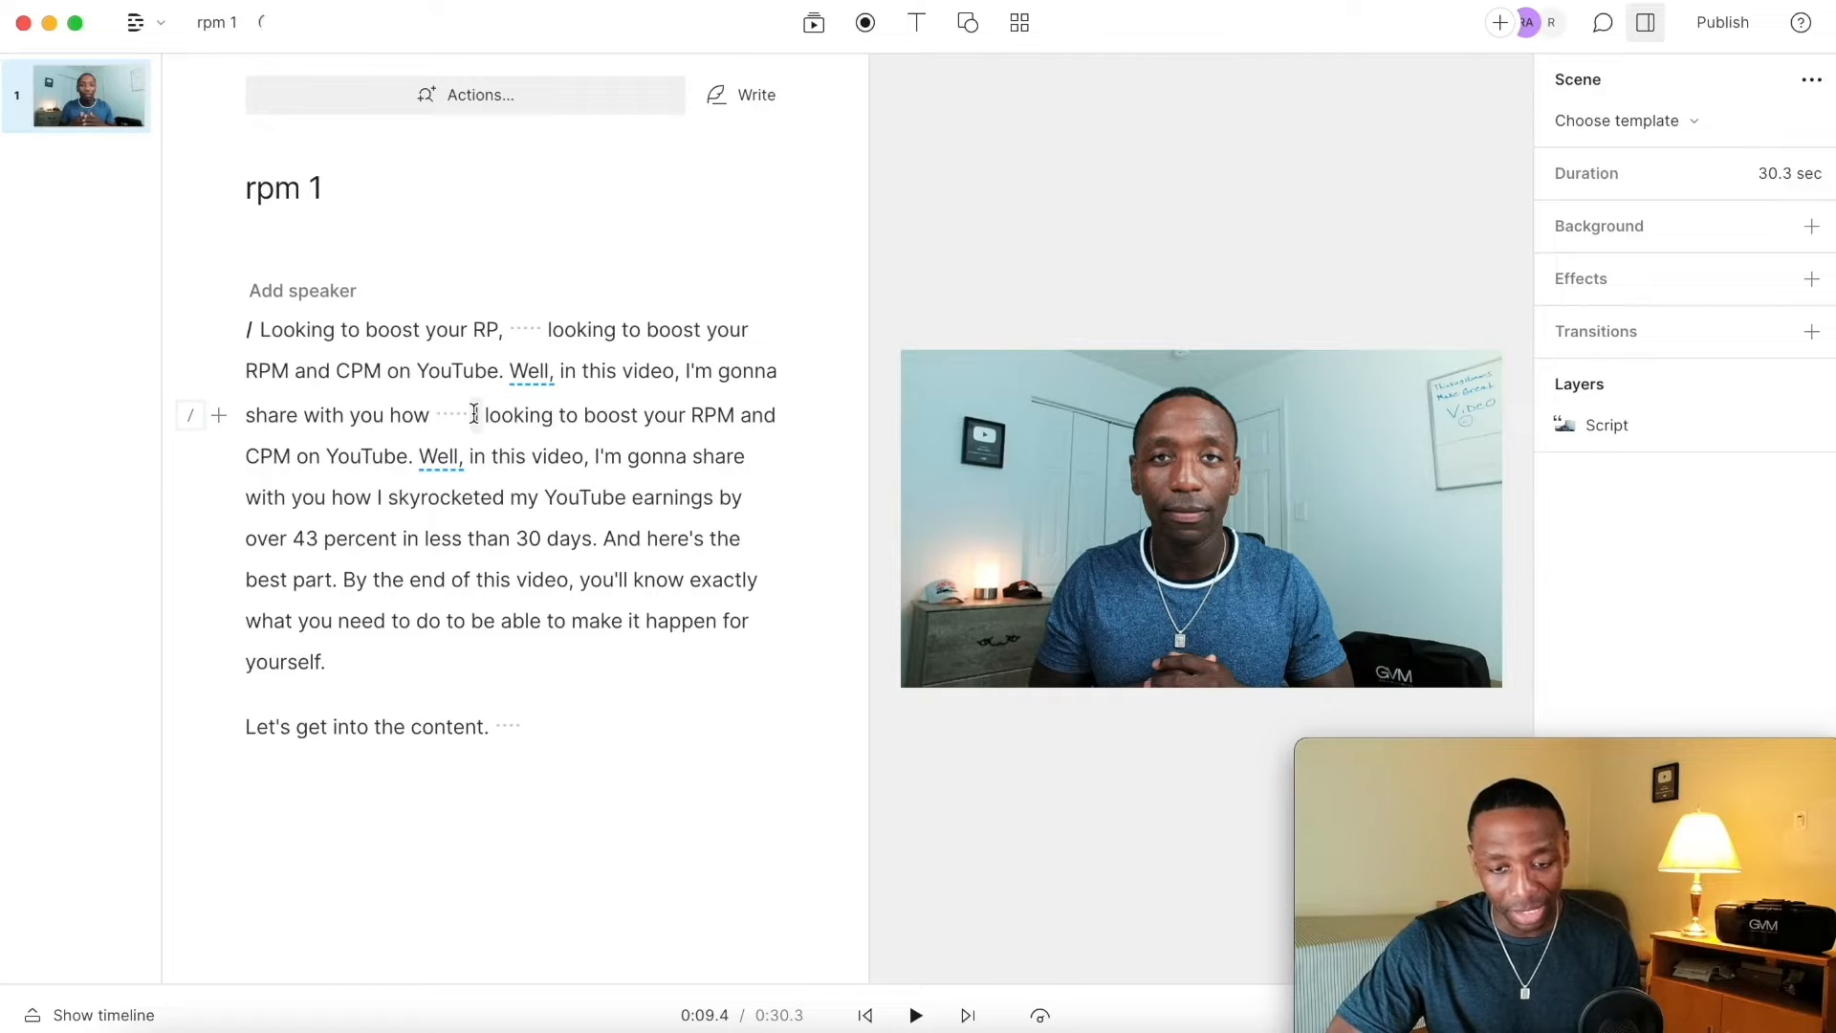
{"action": "left_click_drag", "start_coordinate": [474, 414], "coordinate": [264, 320]}
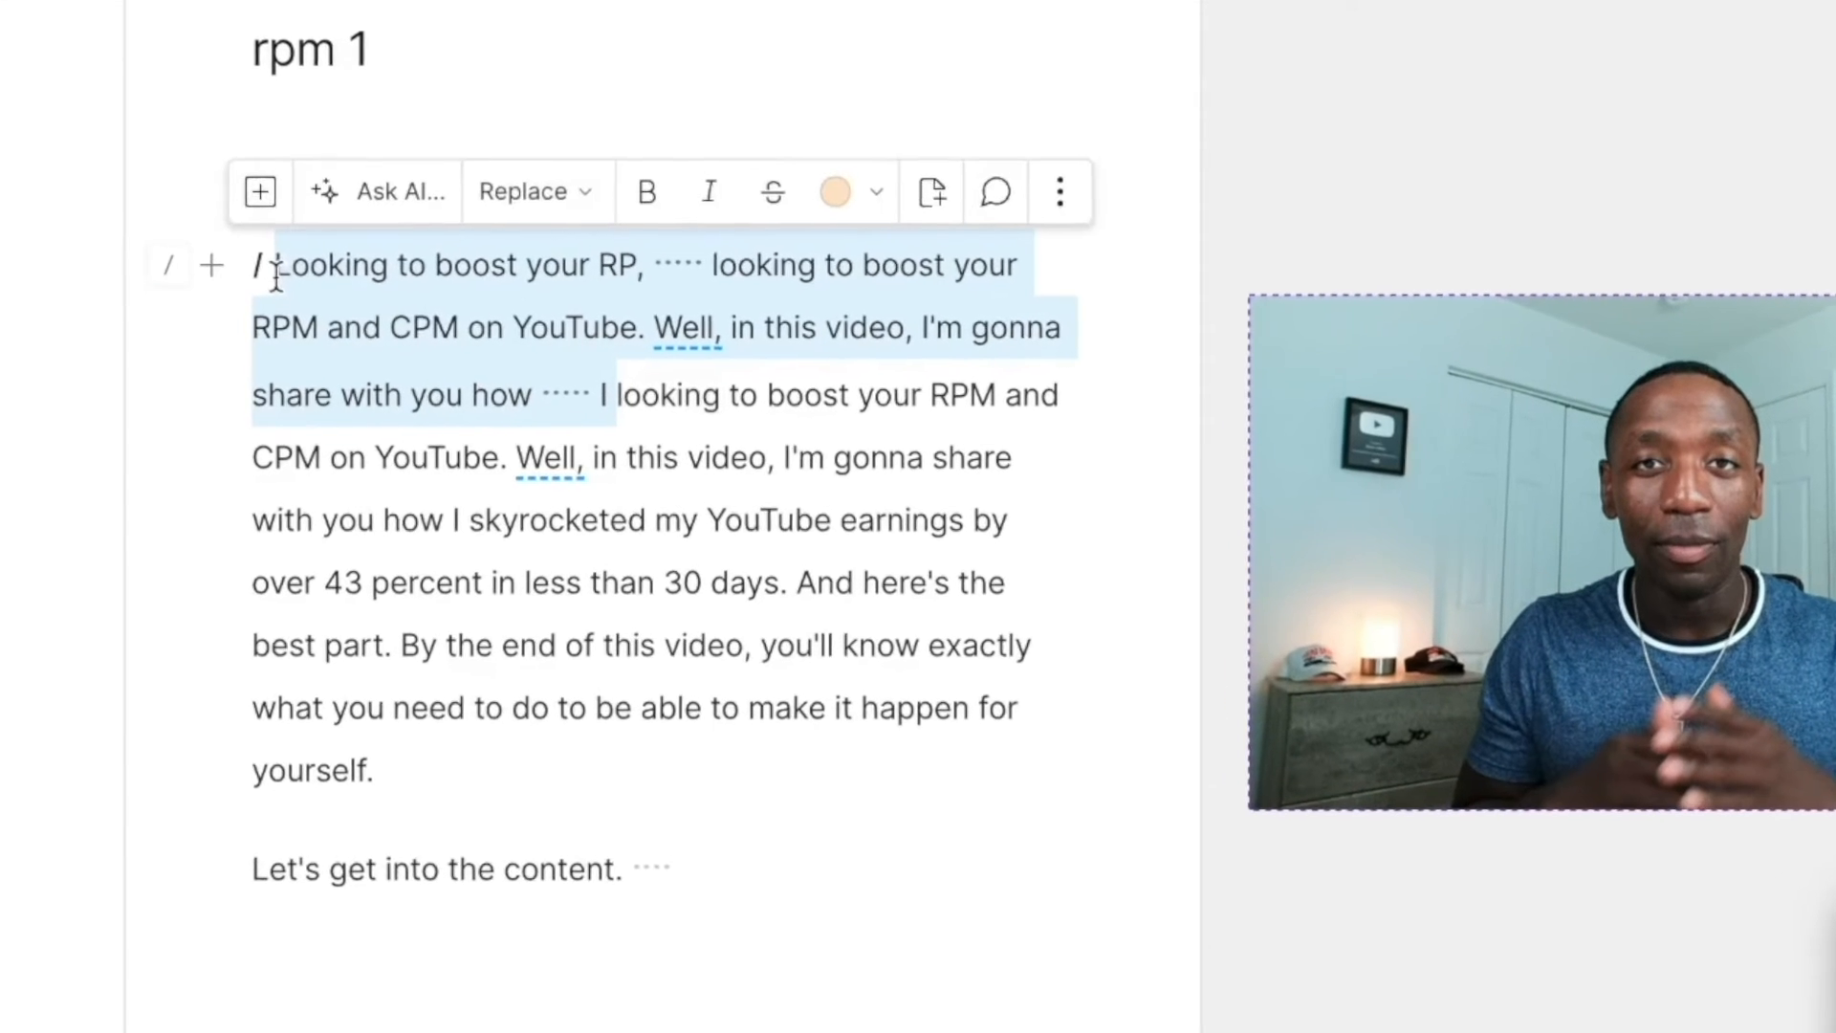
{"action": "key", "text": "BackSpace"}
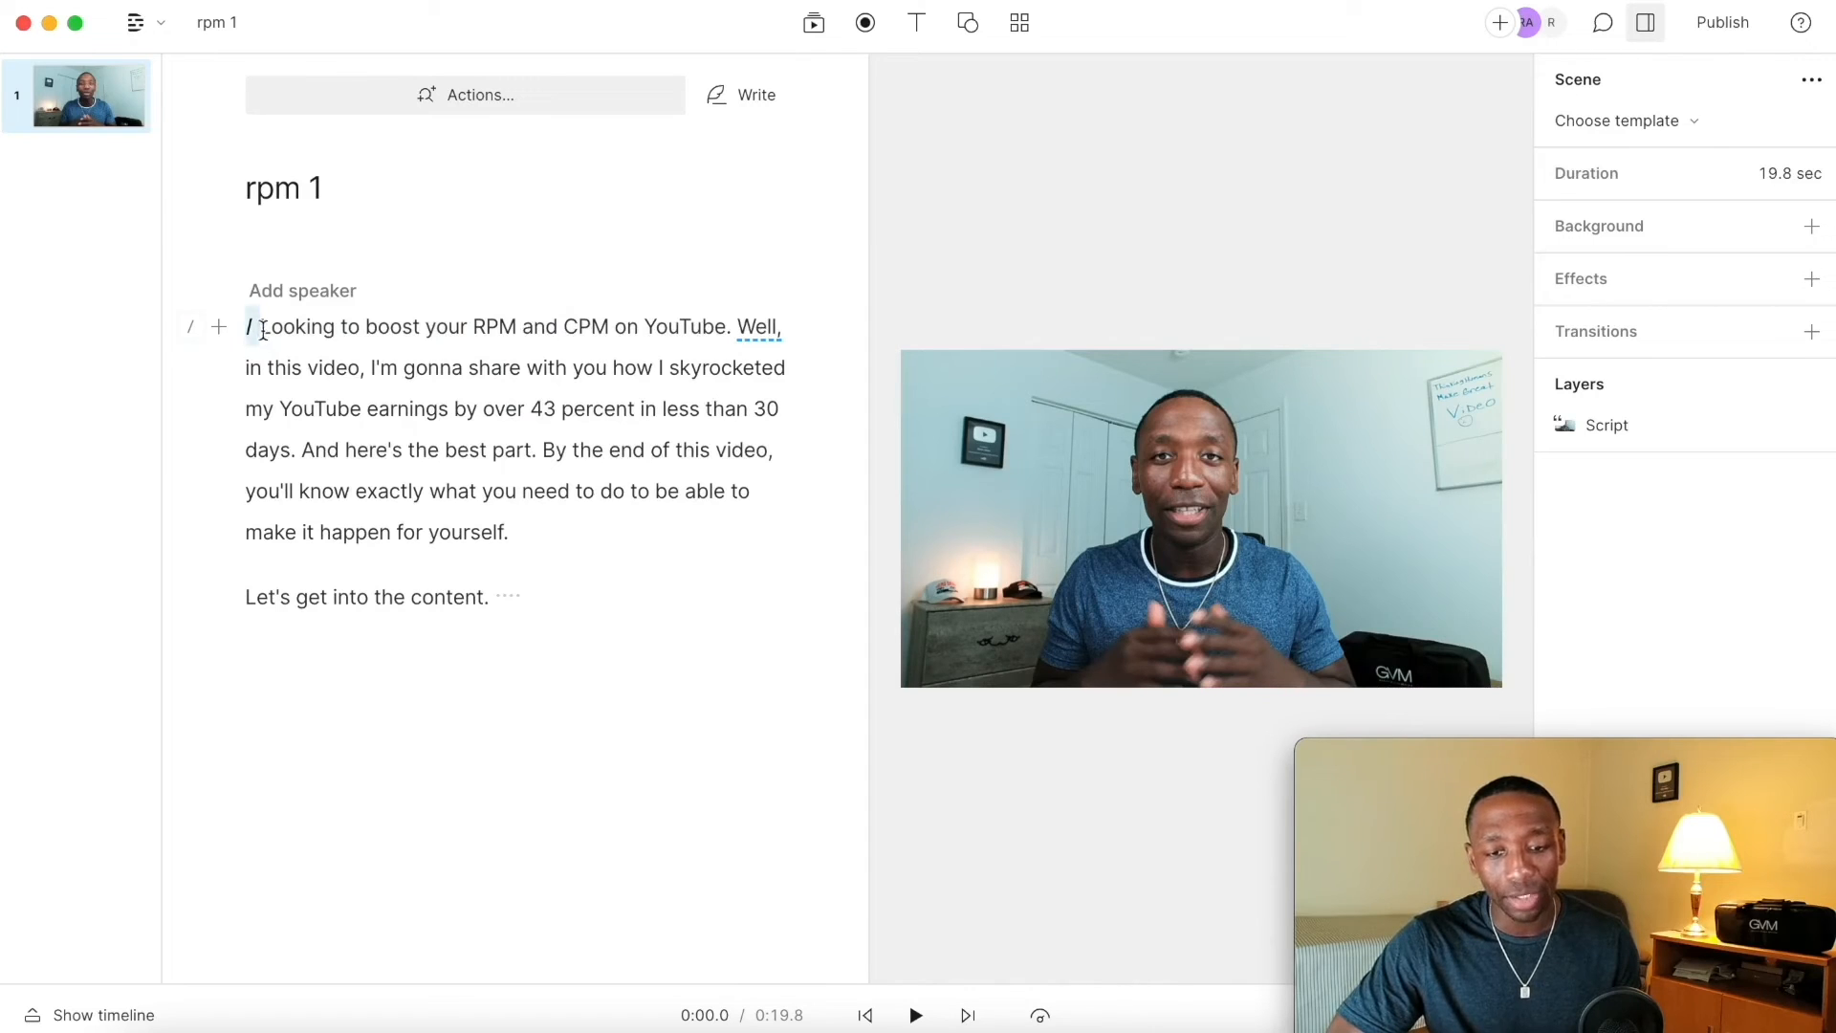
Step: Play back the edit, open Remove filler words and browse the filler word categories, then close it without removing any
{"action": "key", "text": "space"}
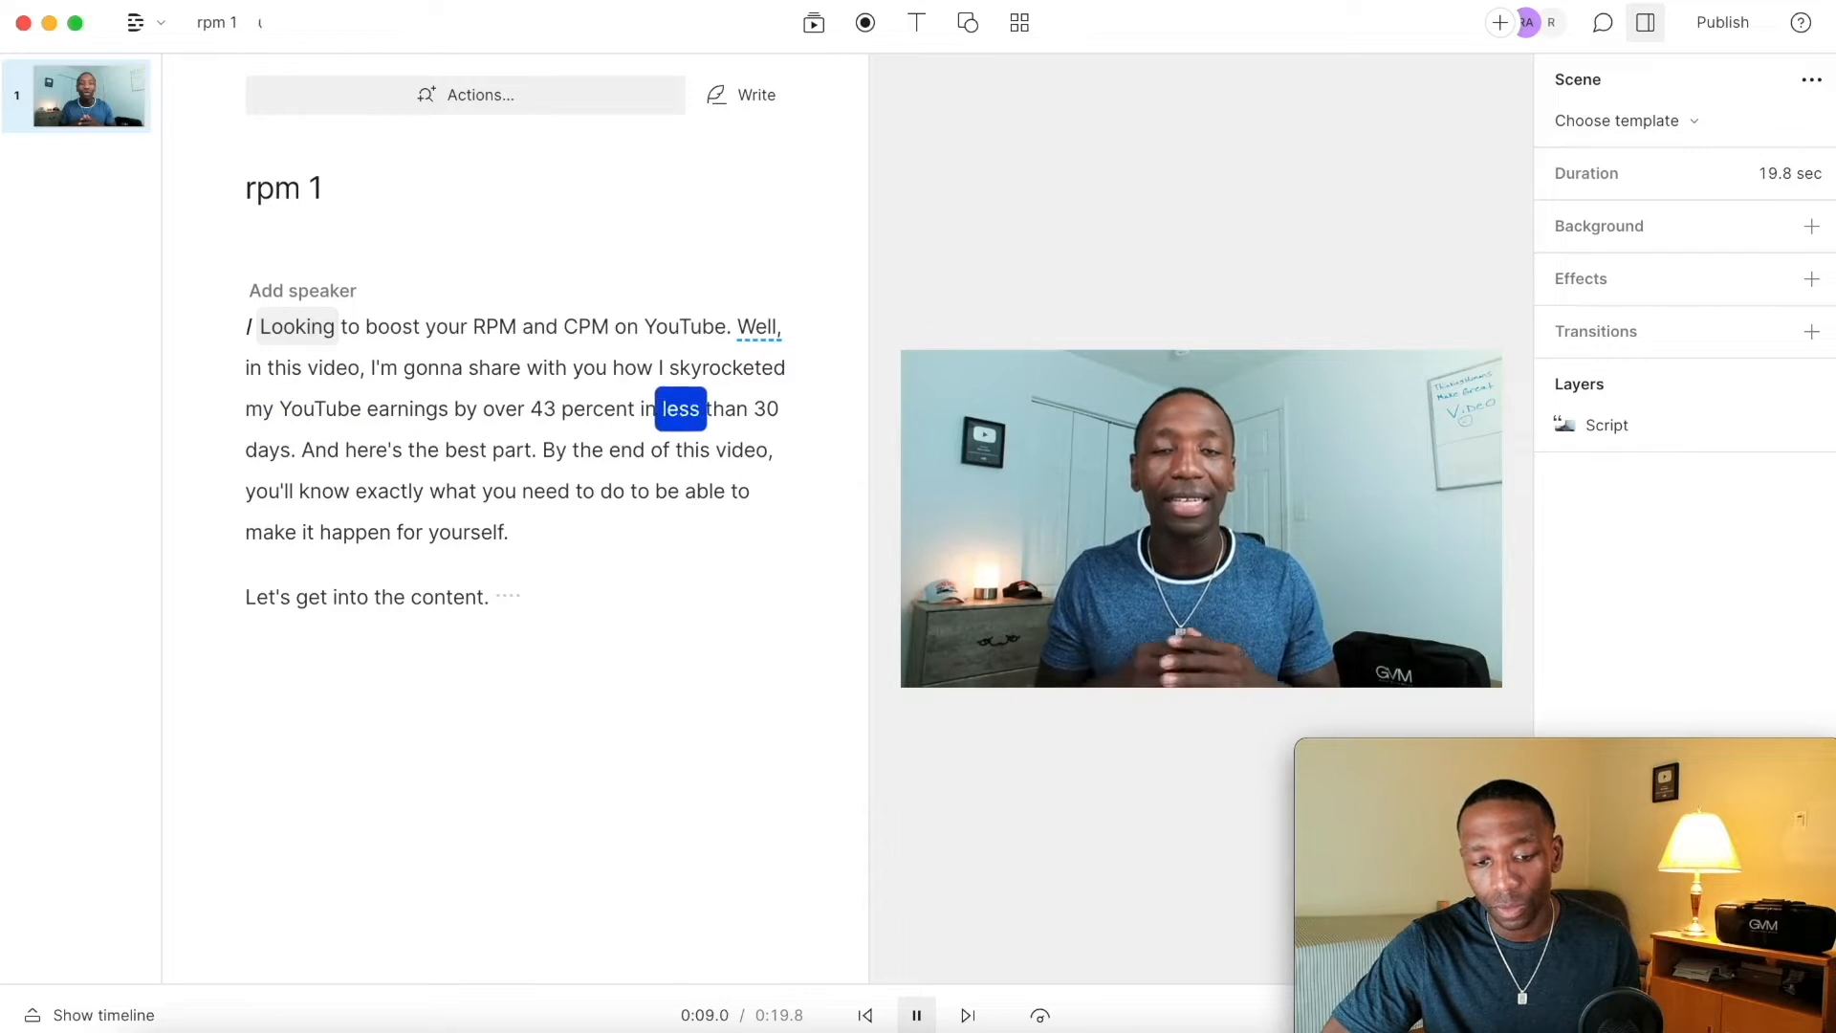
{"action": "key", "text": "space"}
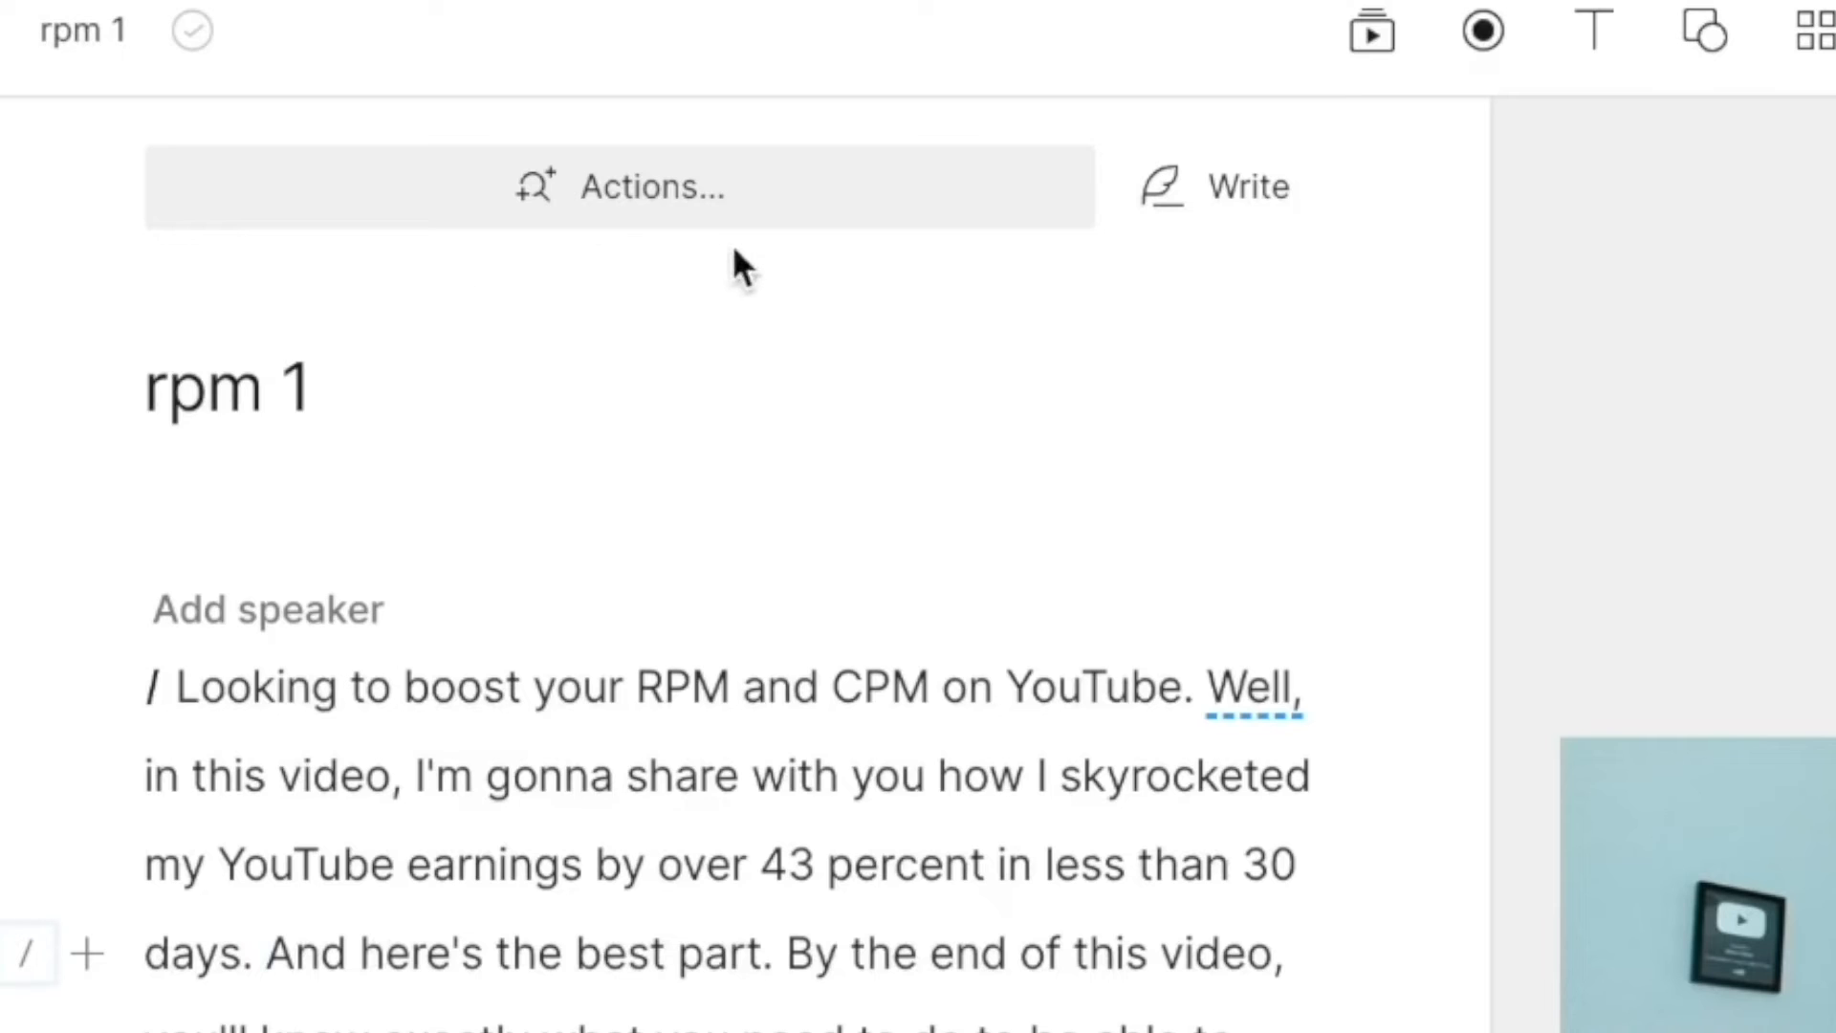
{"action": "left_click", "coordinate": [482, 104]}
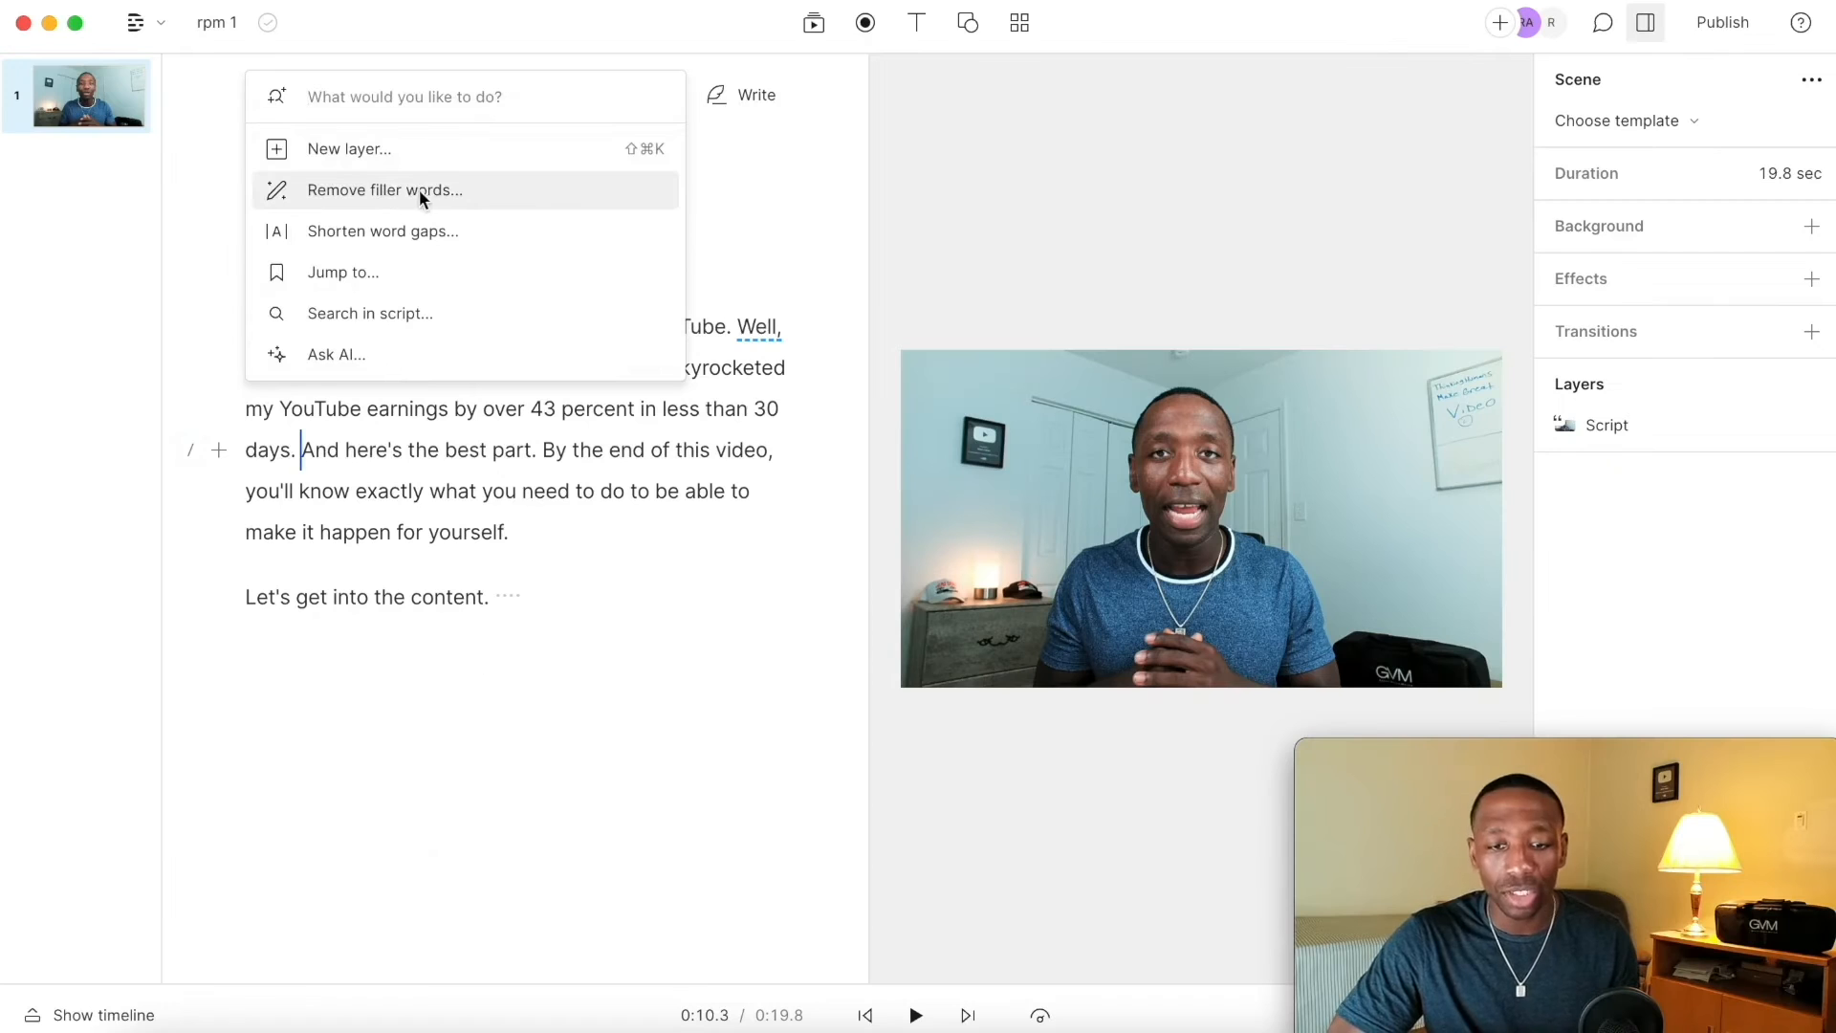
{"action": "left_click", "coordinate": [448, 392]}
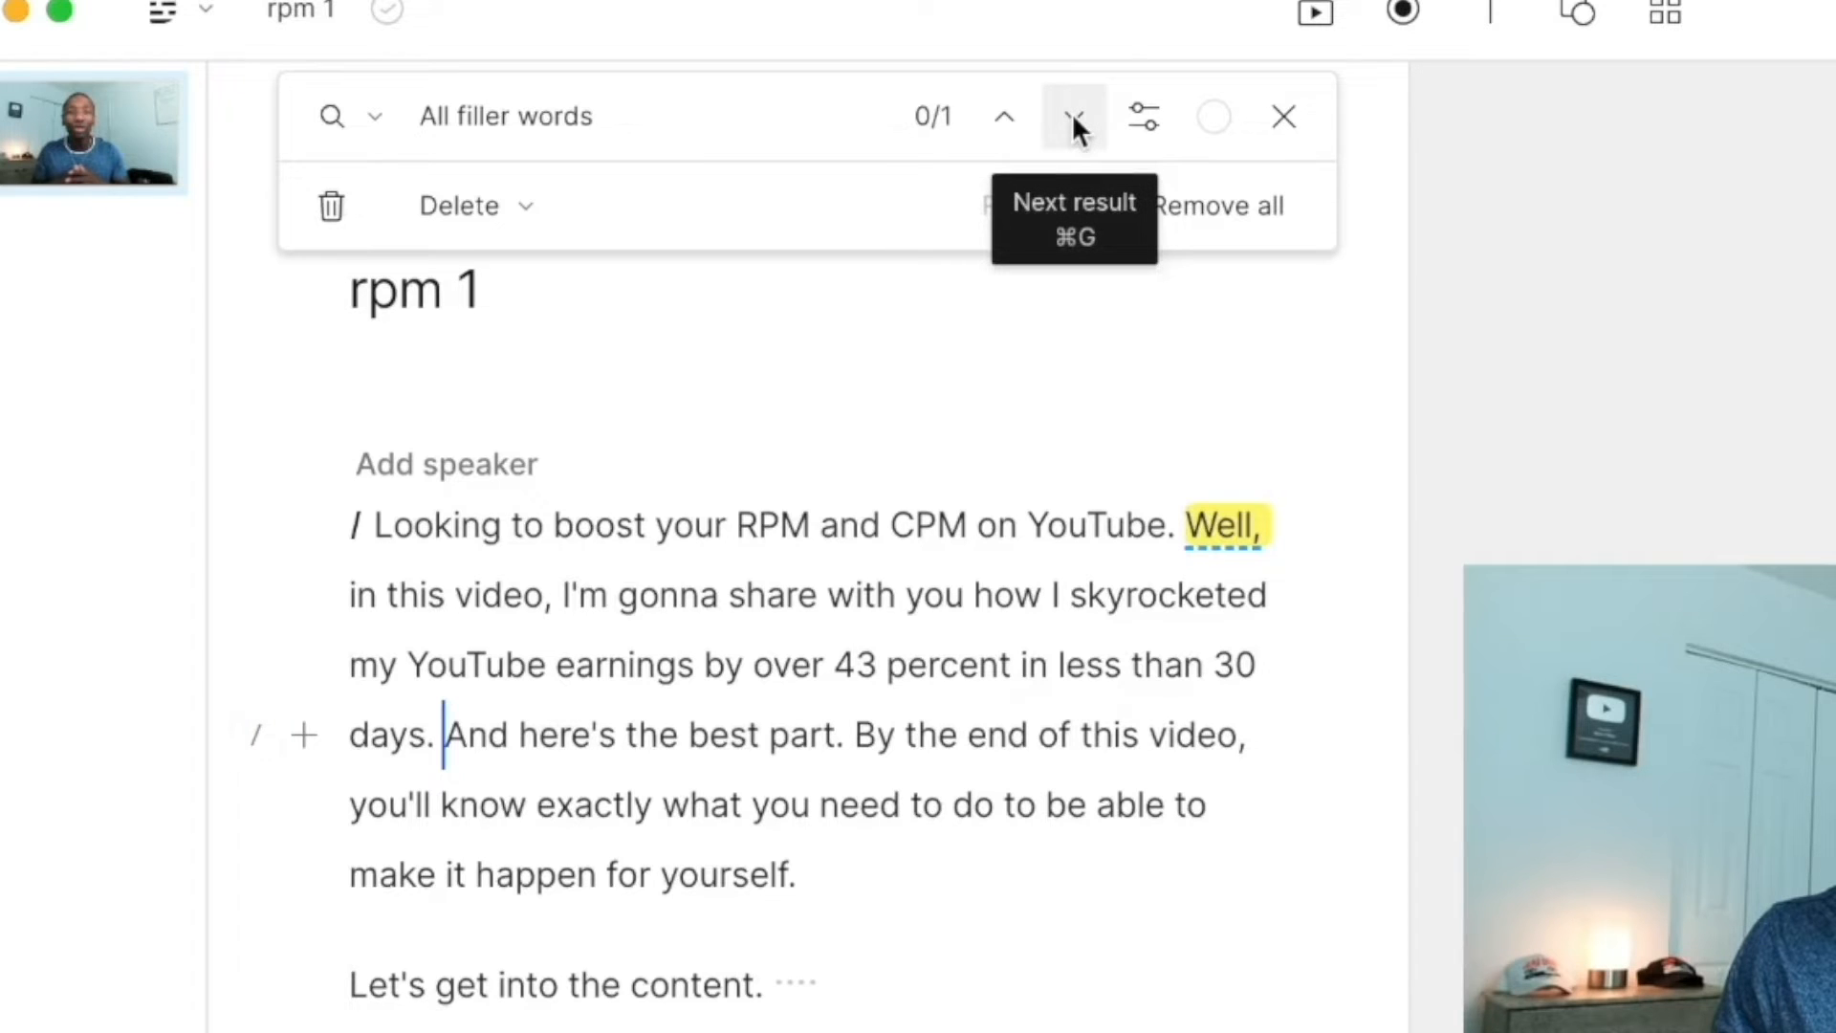
{"action": "left_click", "coordinate": [495, 117]}
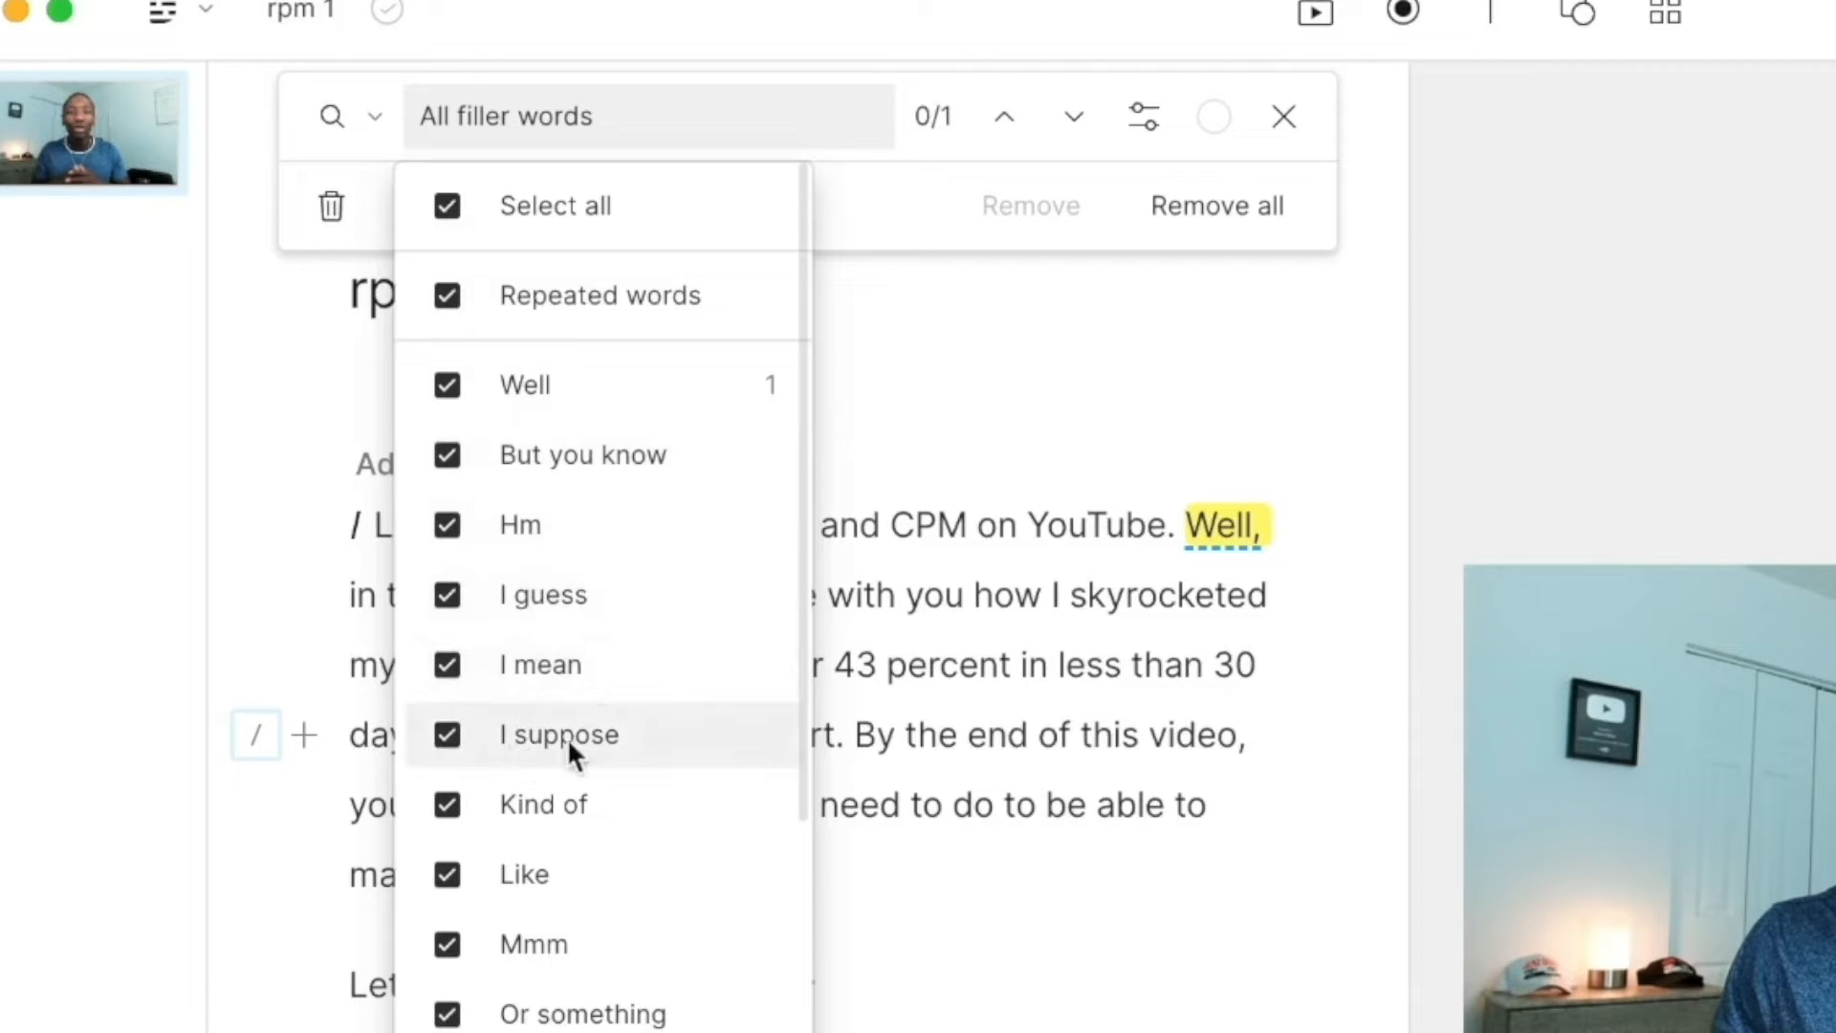
{"action": "left_click", "coordinate": [458, 204]}
{"action": "left_click", "coordinate": [448, 738]}
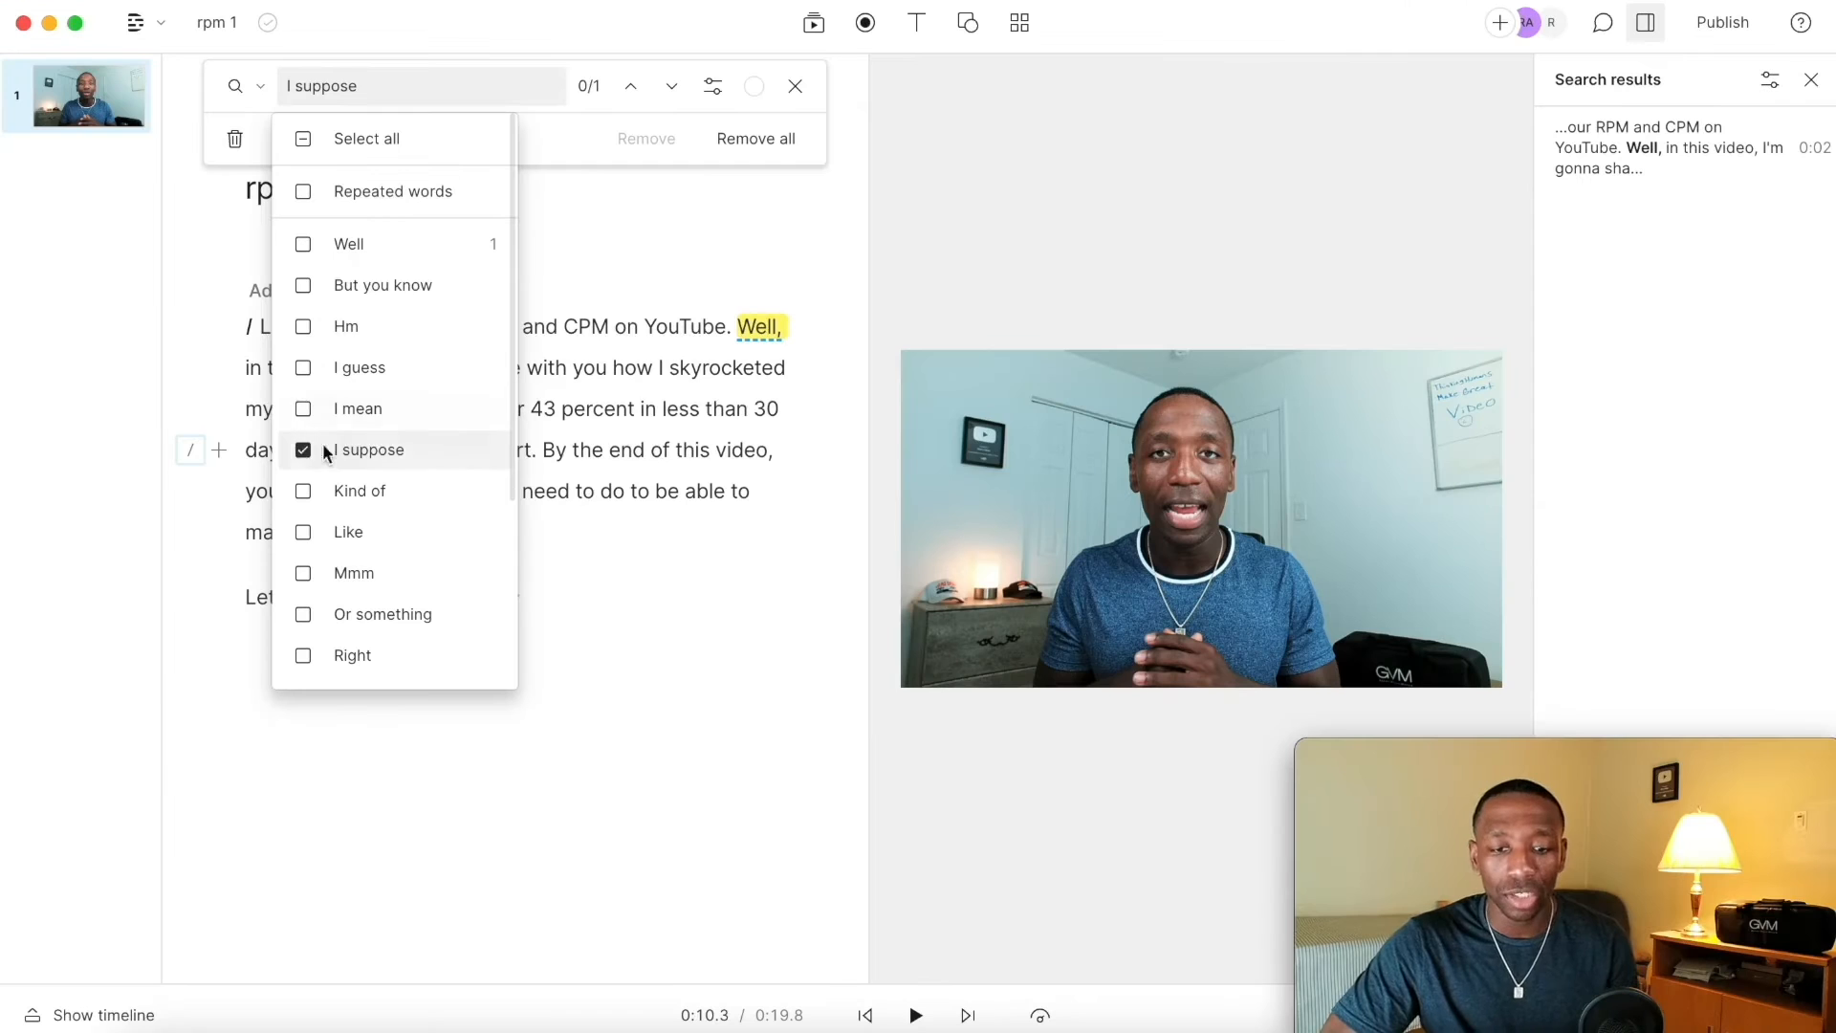
{"action": "left_click", "coordinate": [488, 735]}
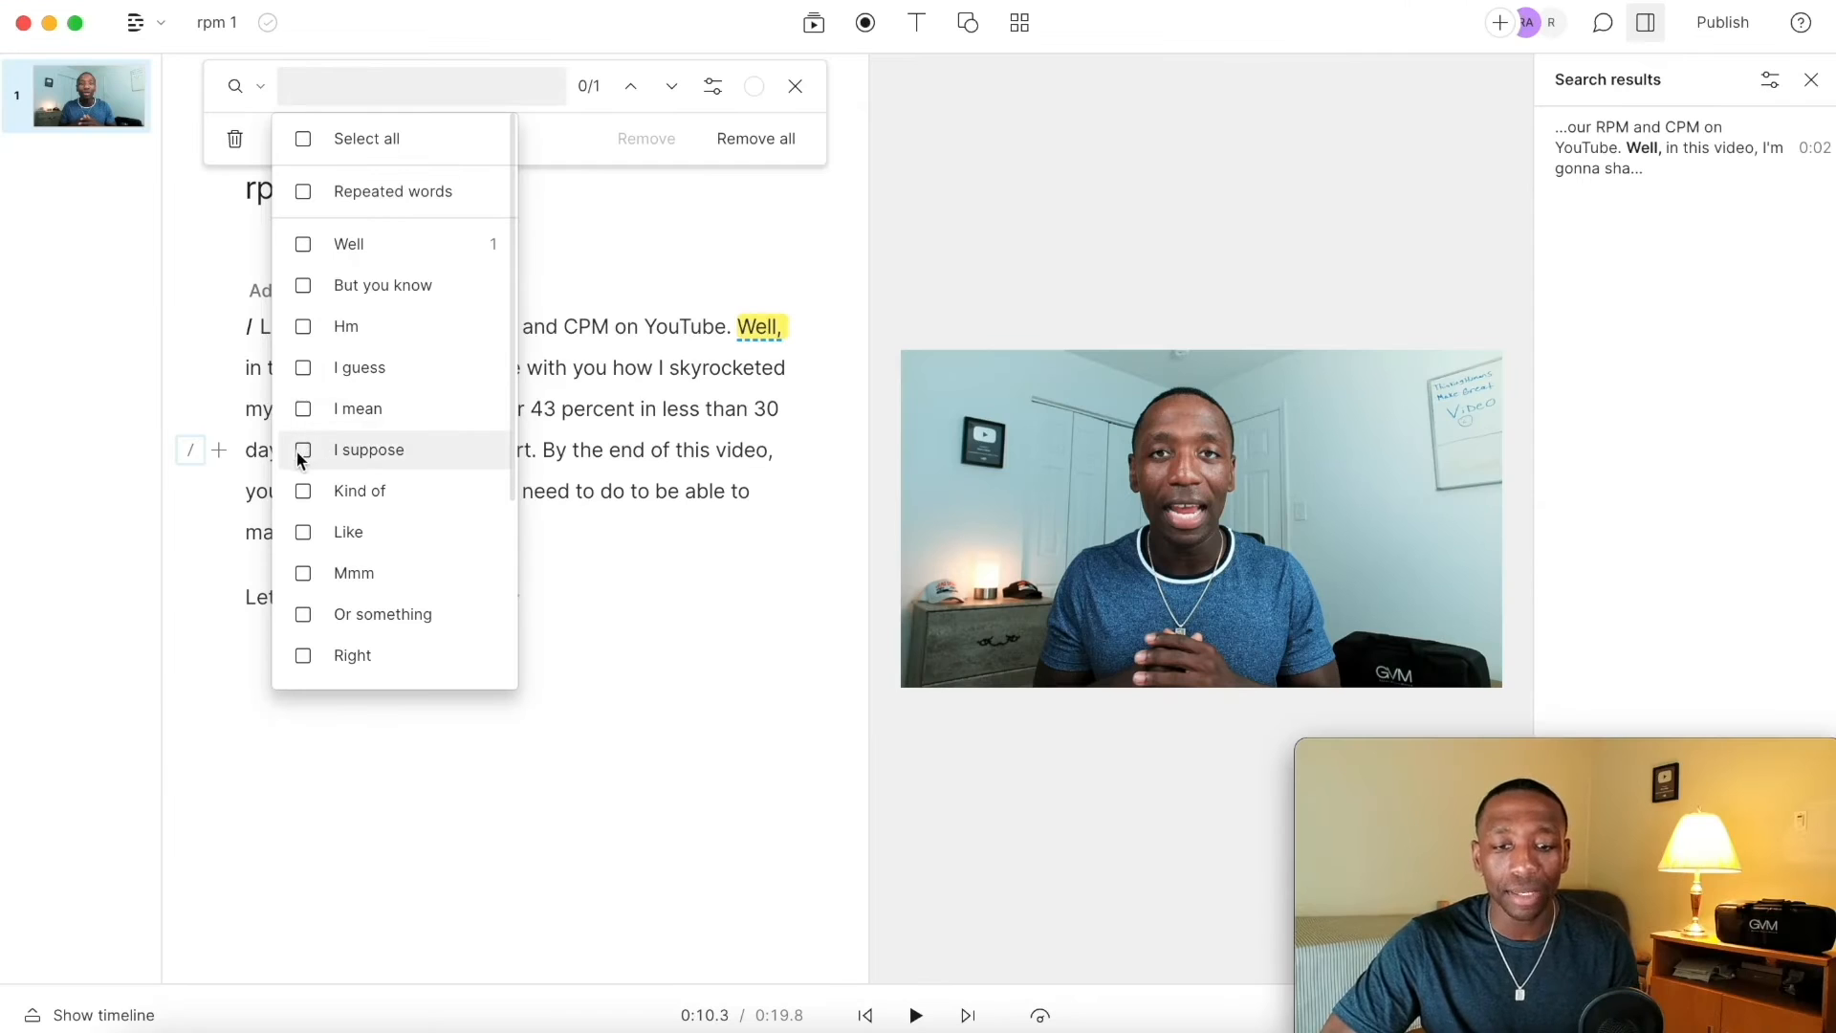
{"action": "left_click", "coordinate": [579, 129]}
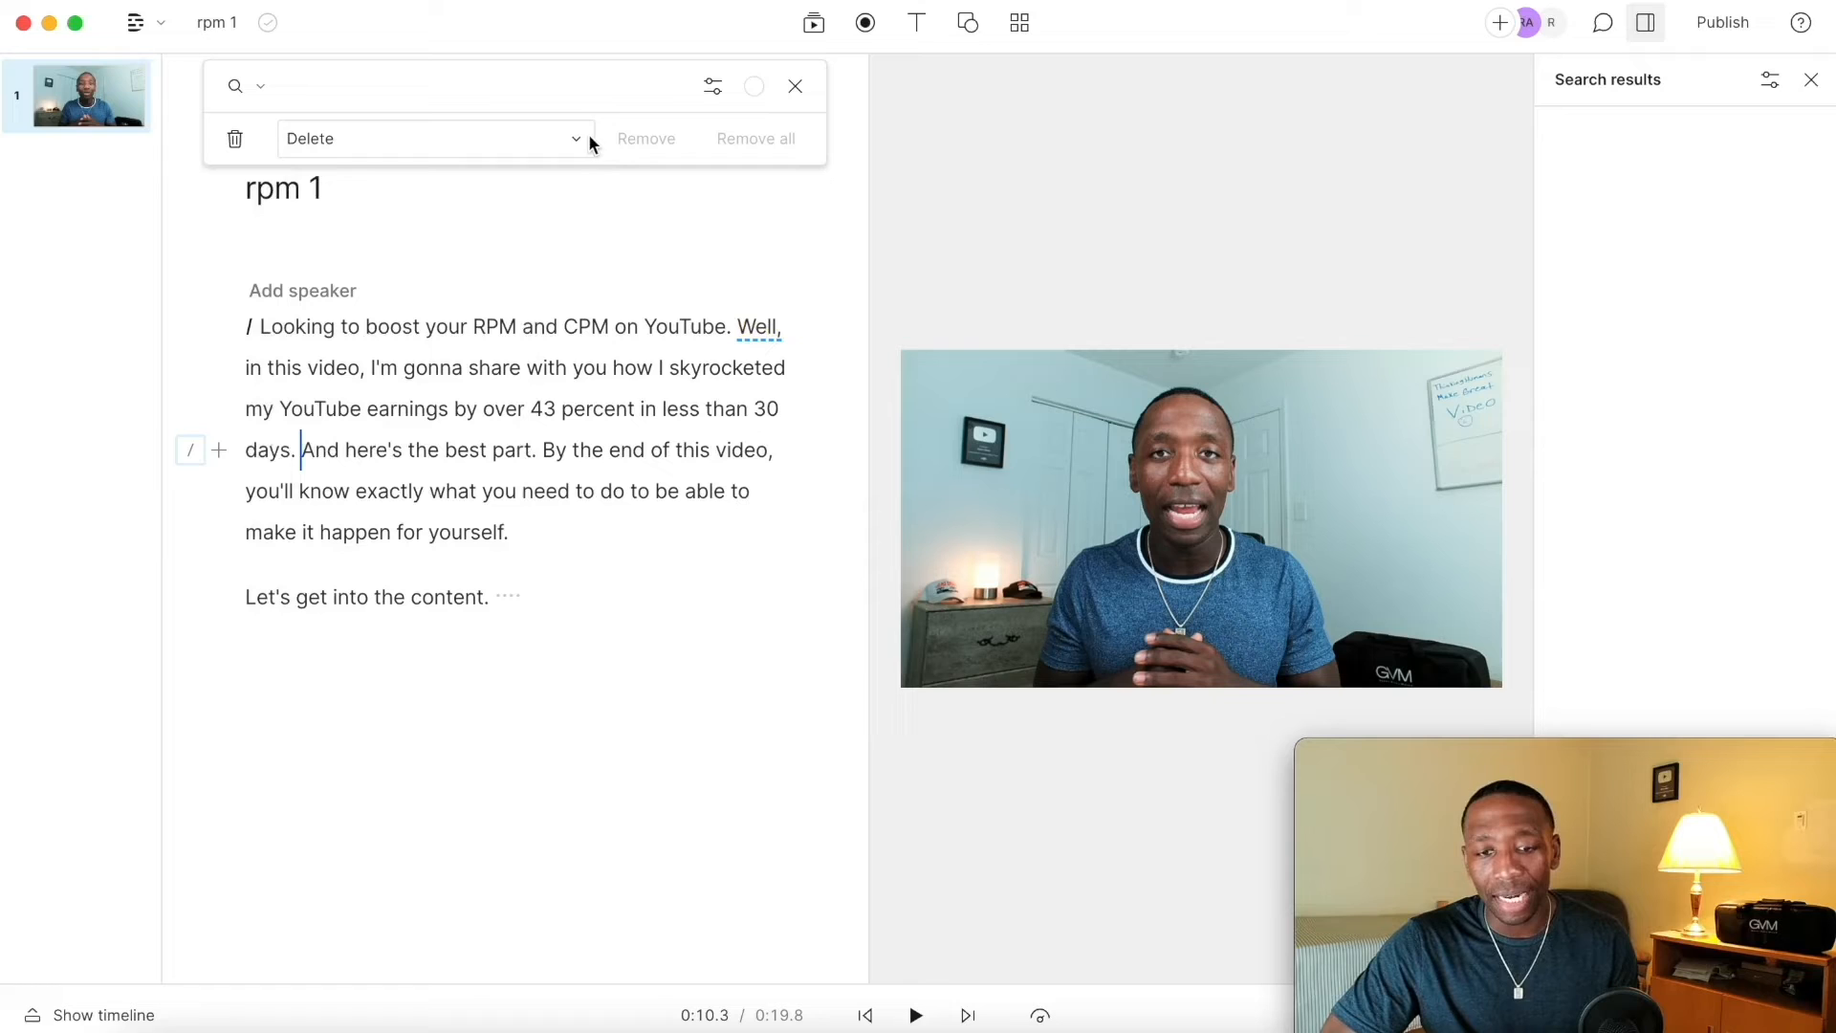
{"action": "left_click", "coordinate": [798, 86]}
Step: Search the script for "by" and step through the matches before closing the search
{"action": "left_click", "coordinate": [468, 94]}
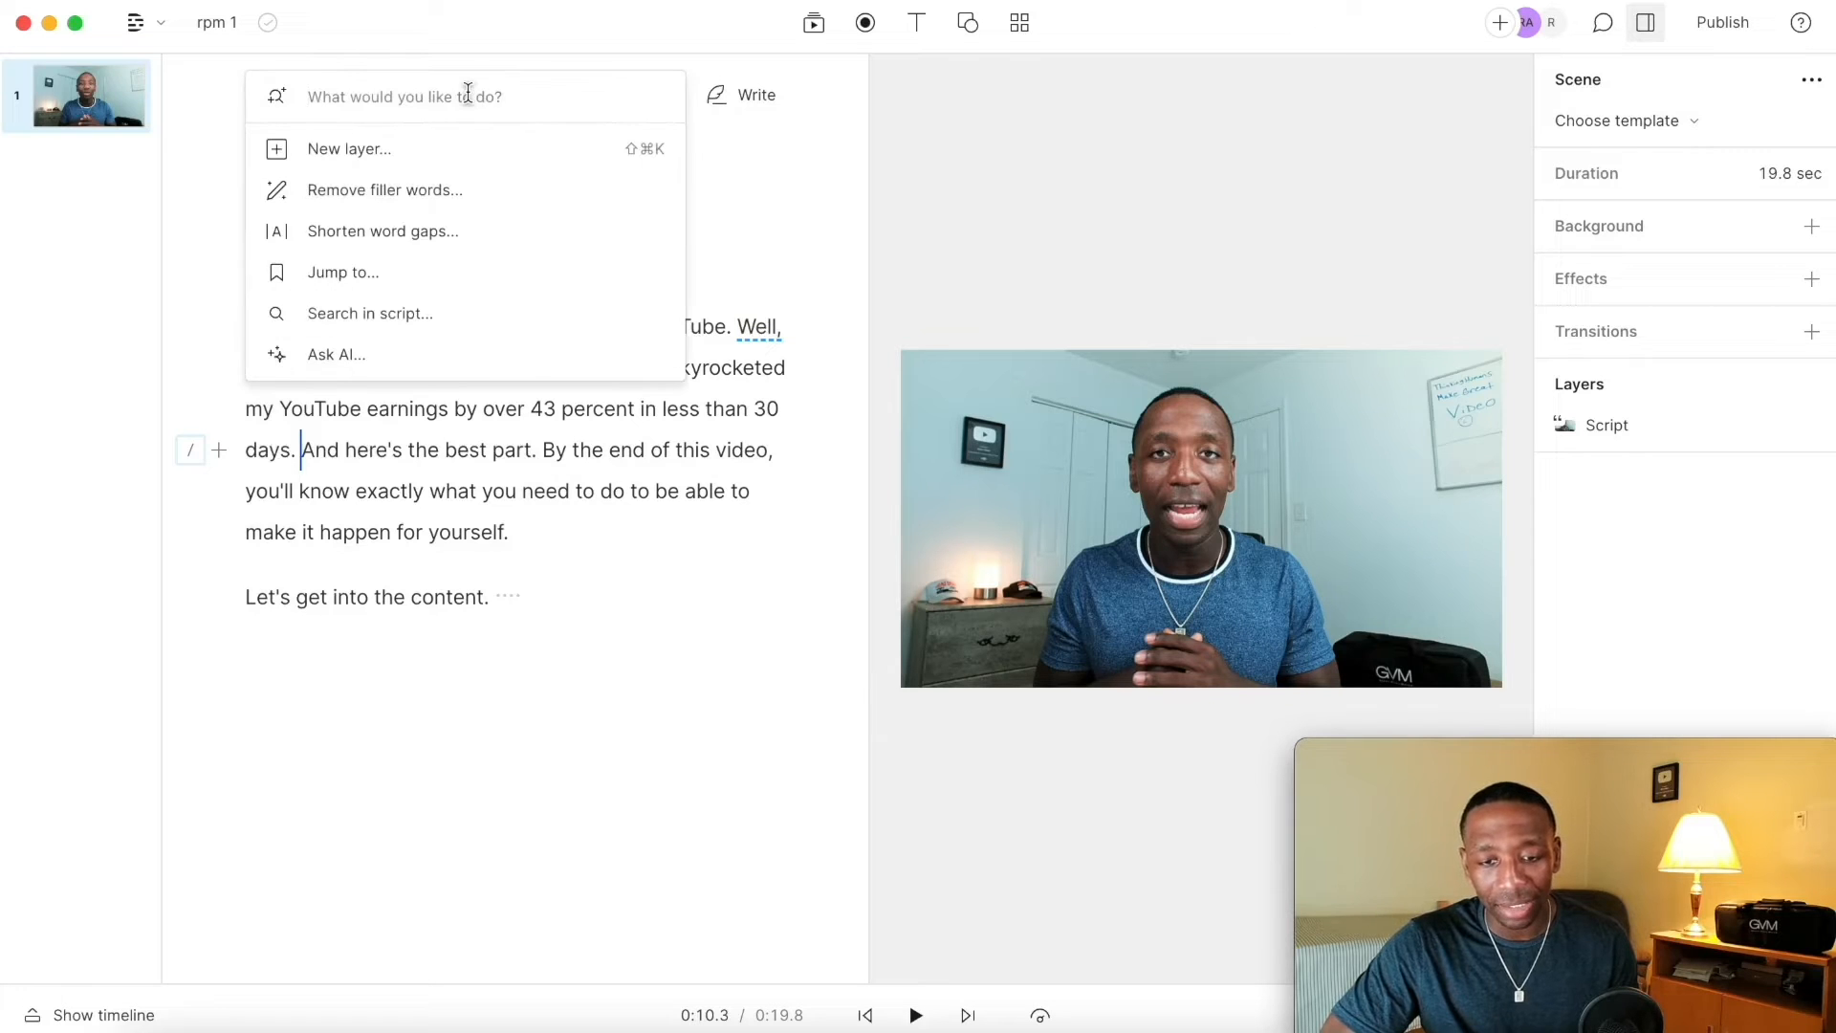
{"action": "left_click", "coordinate": [370, 312]}
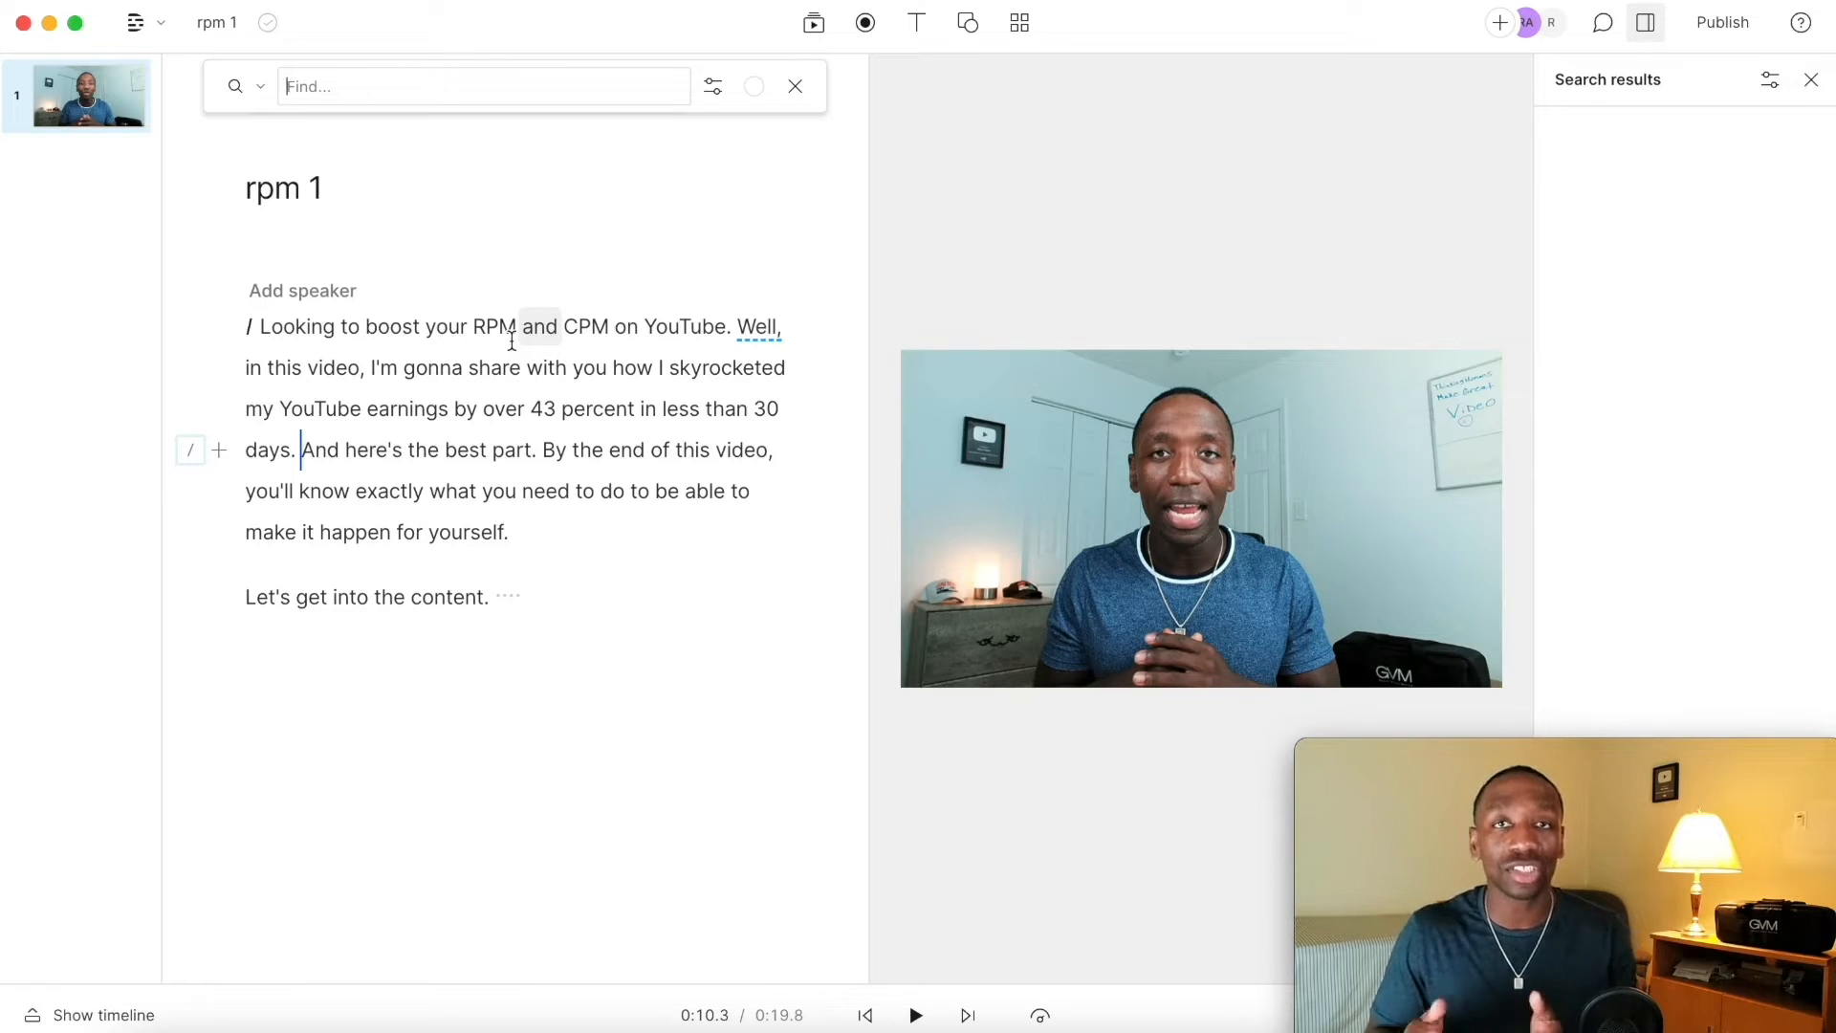
{"action": "type", "text": "by"}
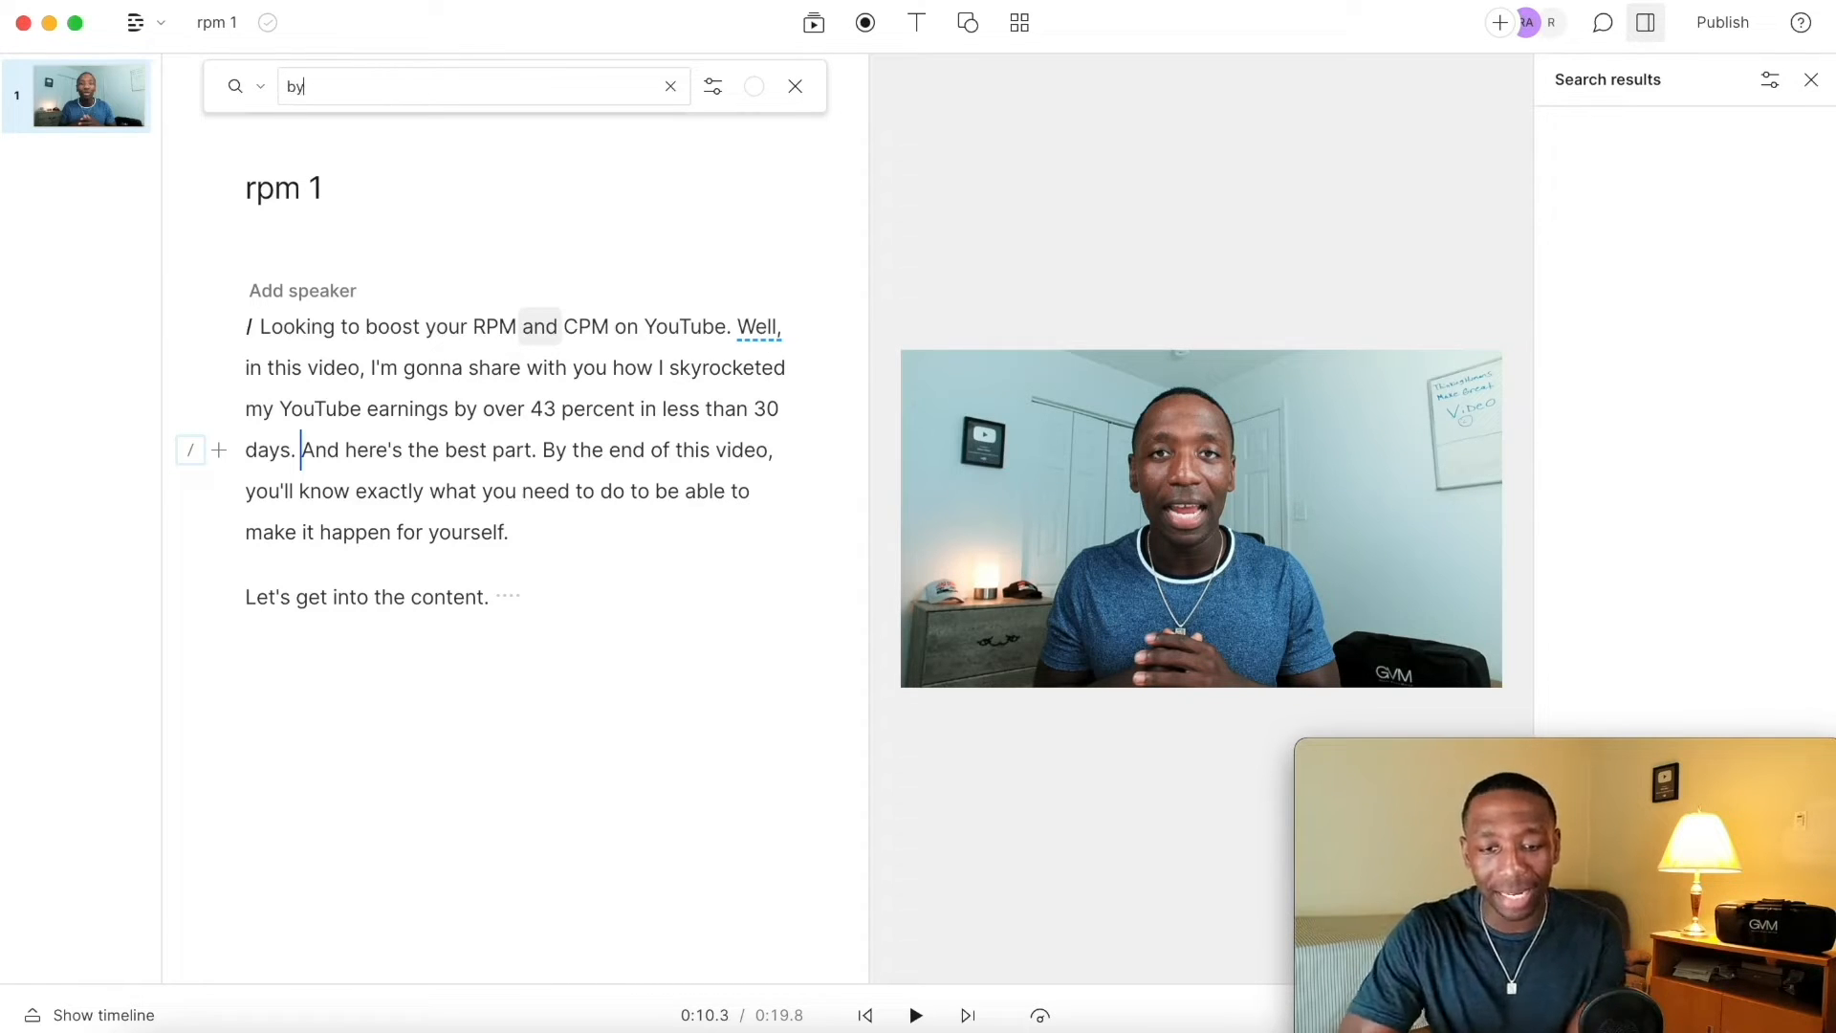
{"action": "key", "text": "Return"}
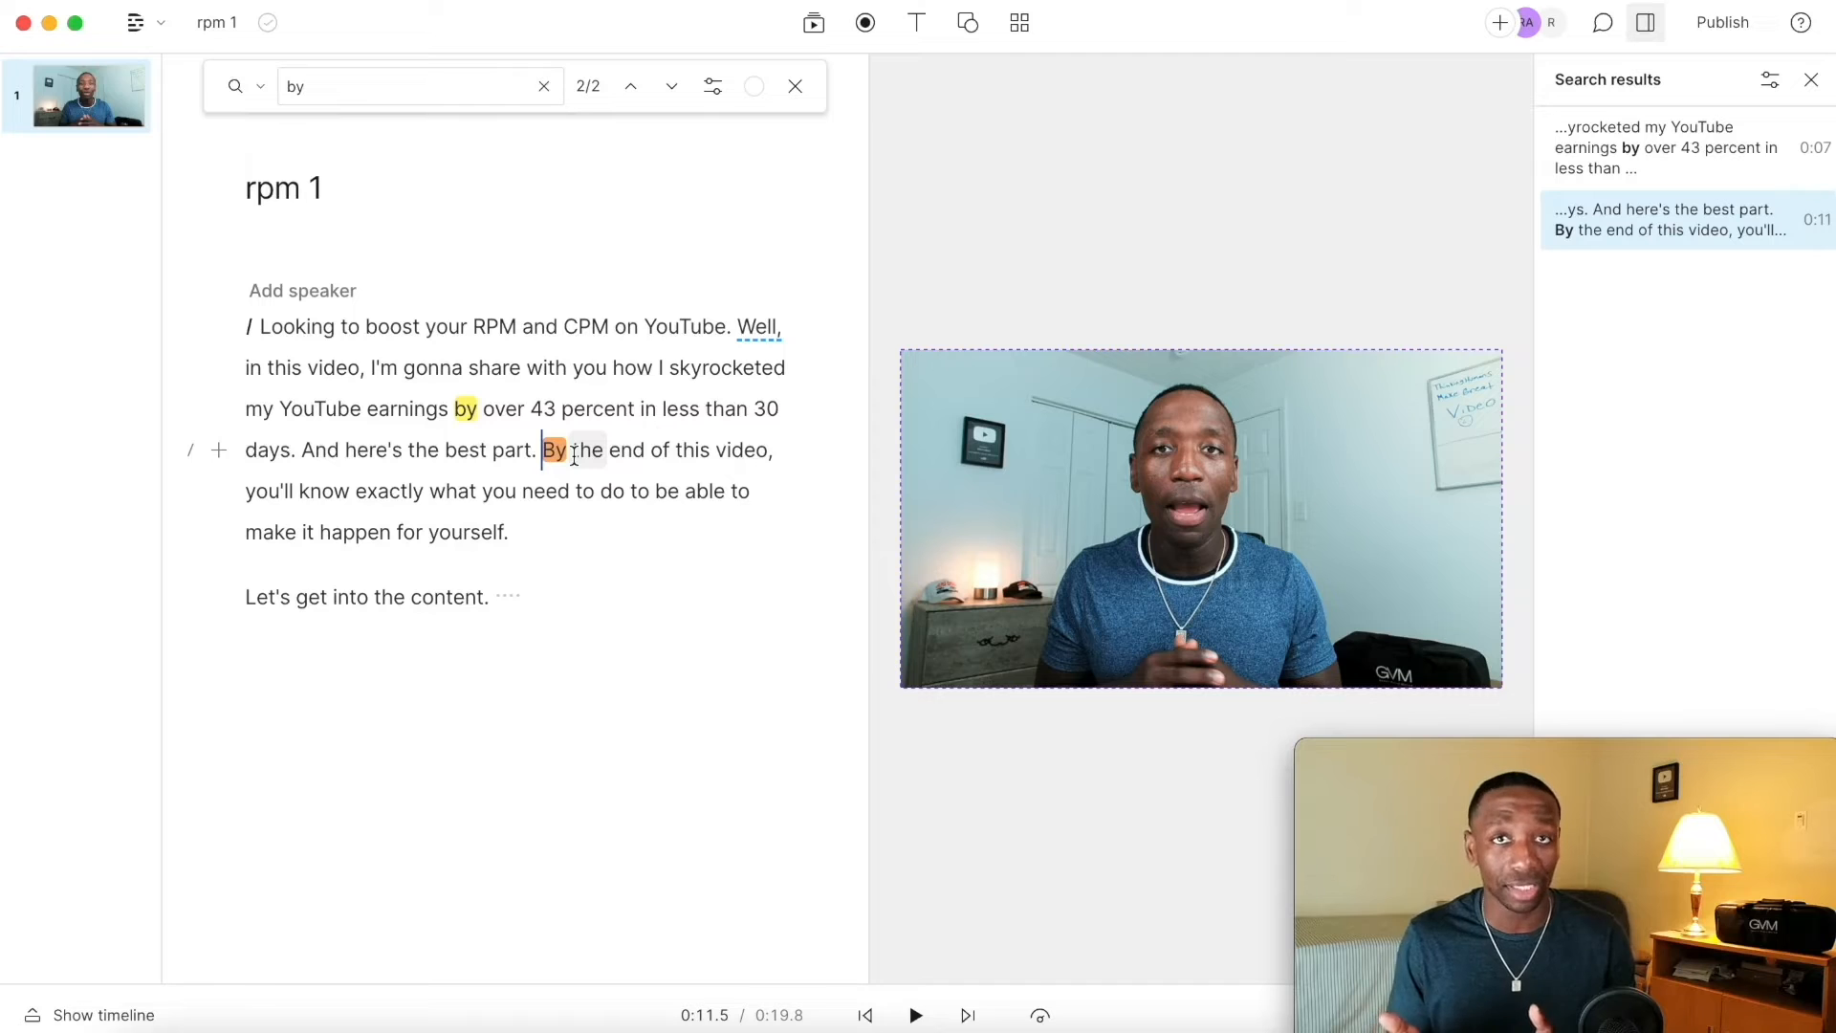
{"action": "left_click", "coordinate": [798, 86]}
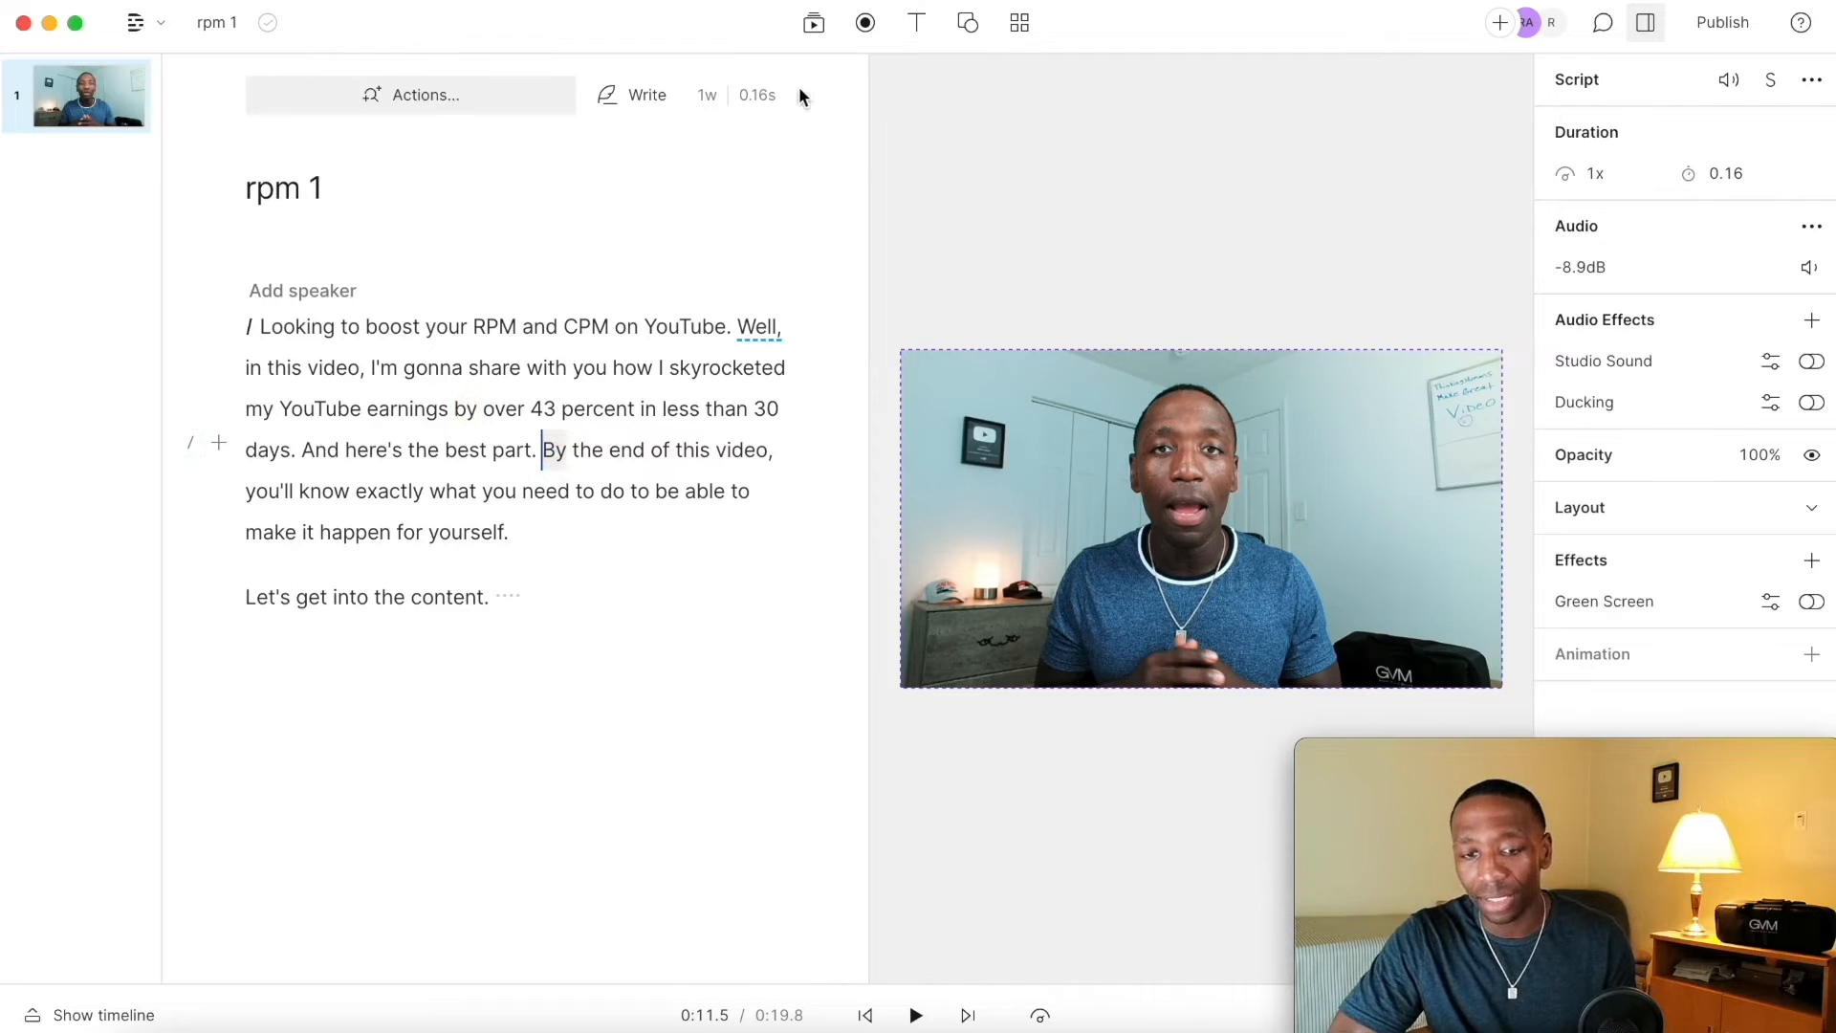
Step: Add captions to the scene, preview them briefly, and undo adding the captions
{"action": "left_click", "coordinate": [260, 327]}
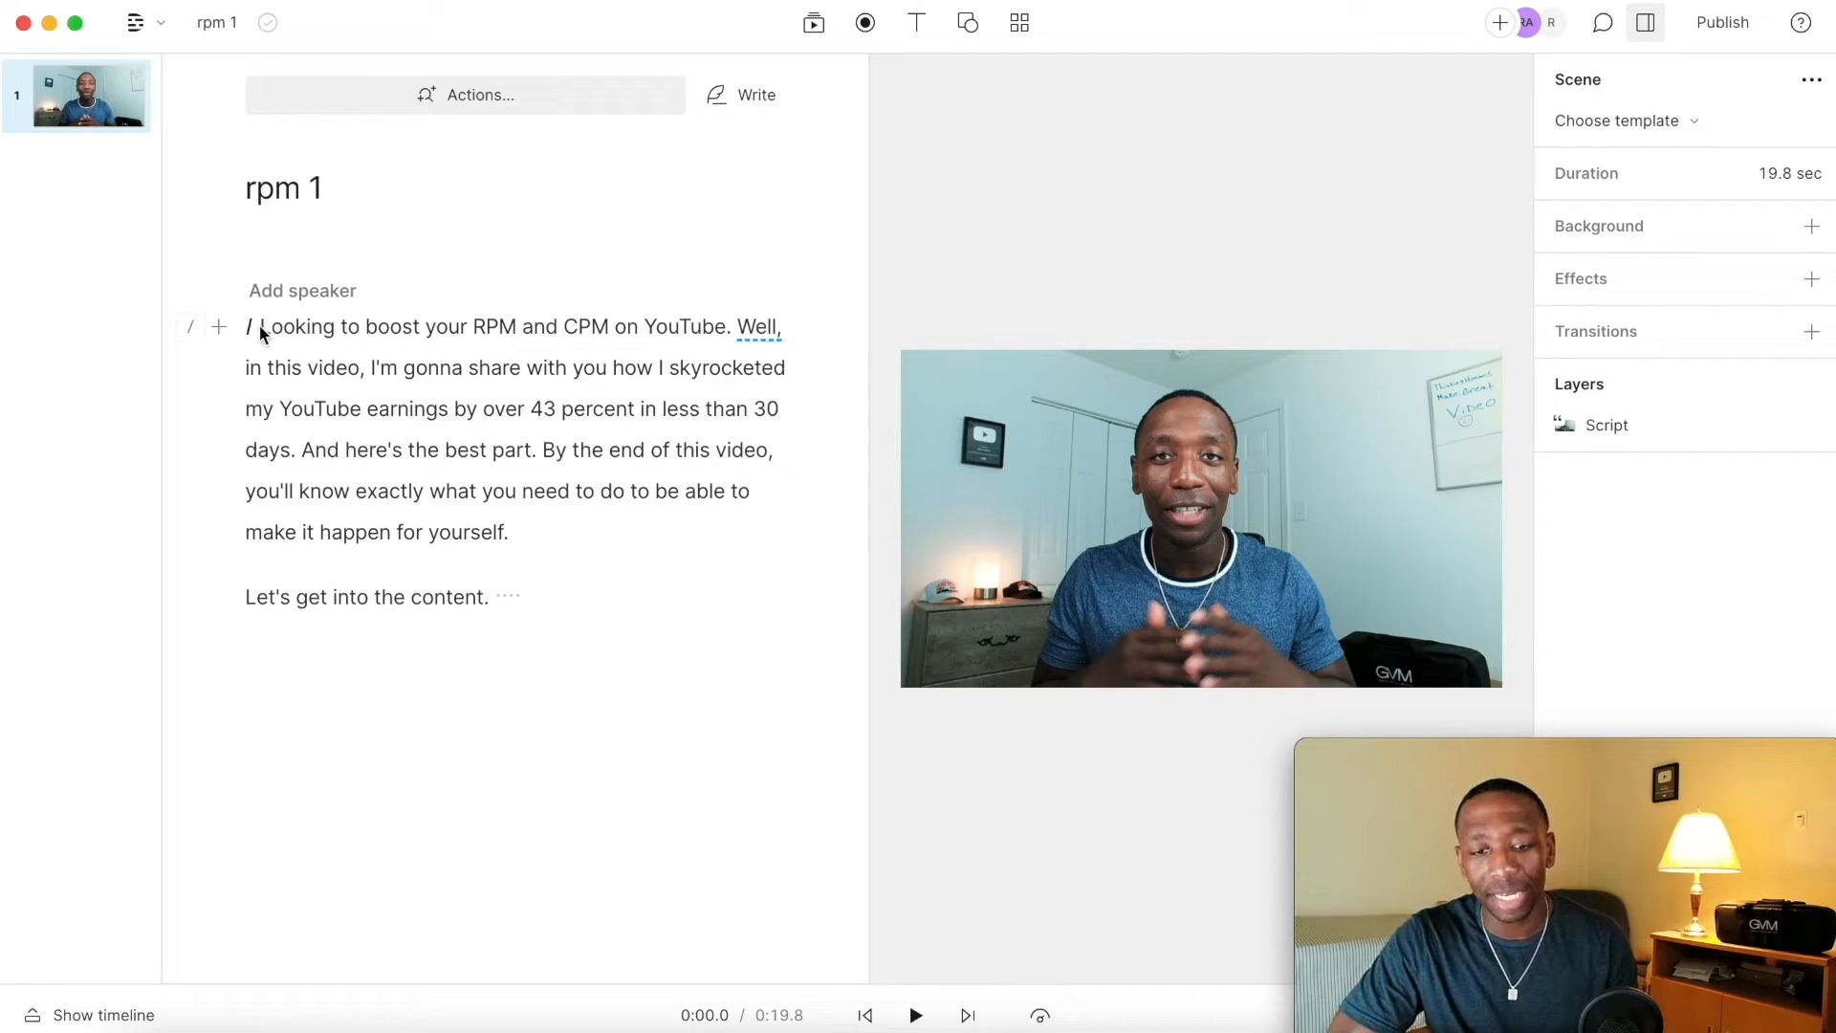
{"action": "left_click", "coordinate": [918, 29]}
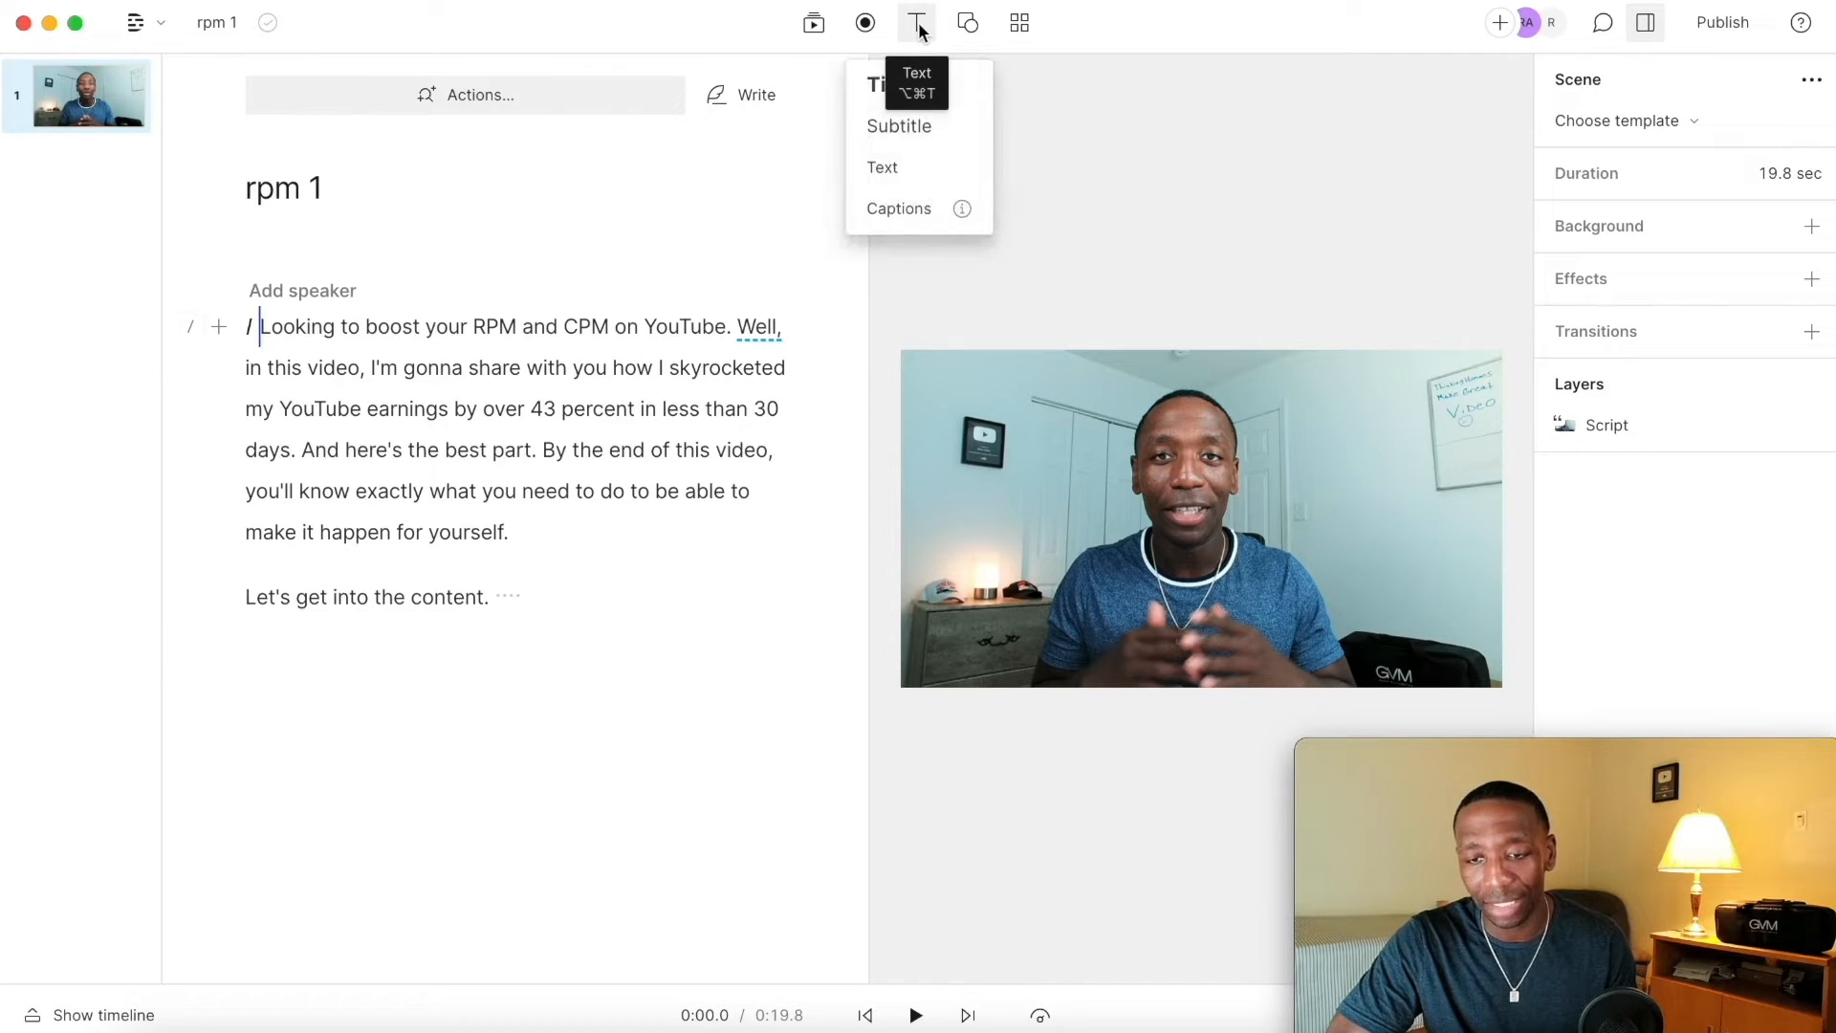
{"action": "left_click", "coordinate": [894, 216]}
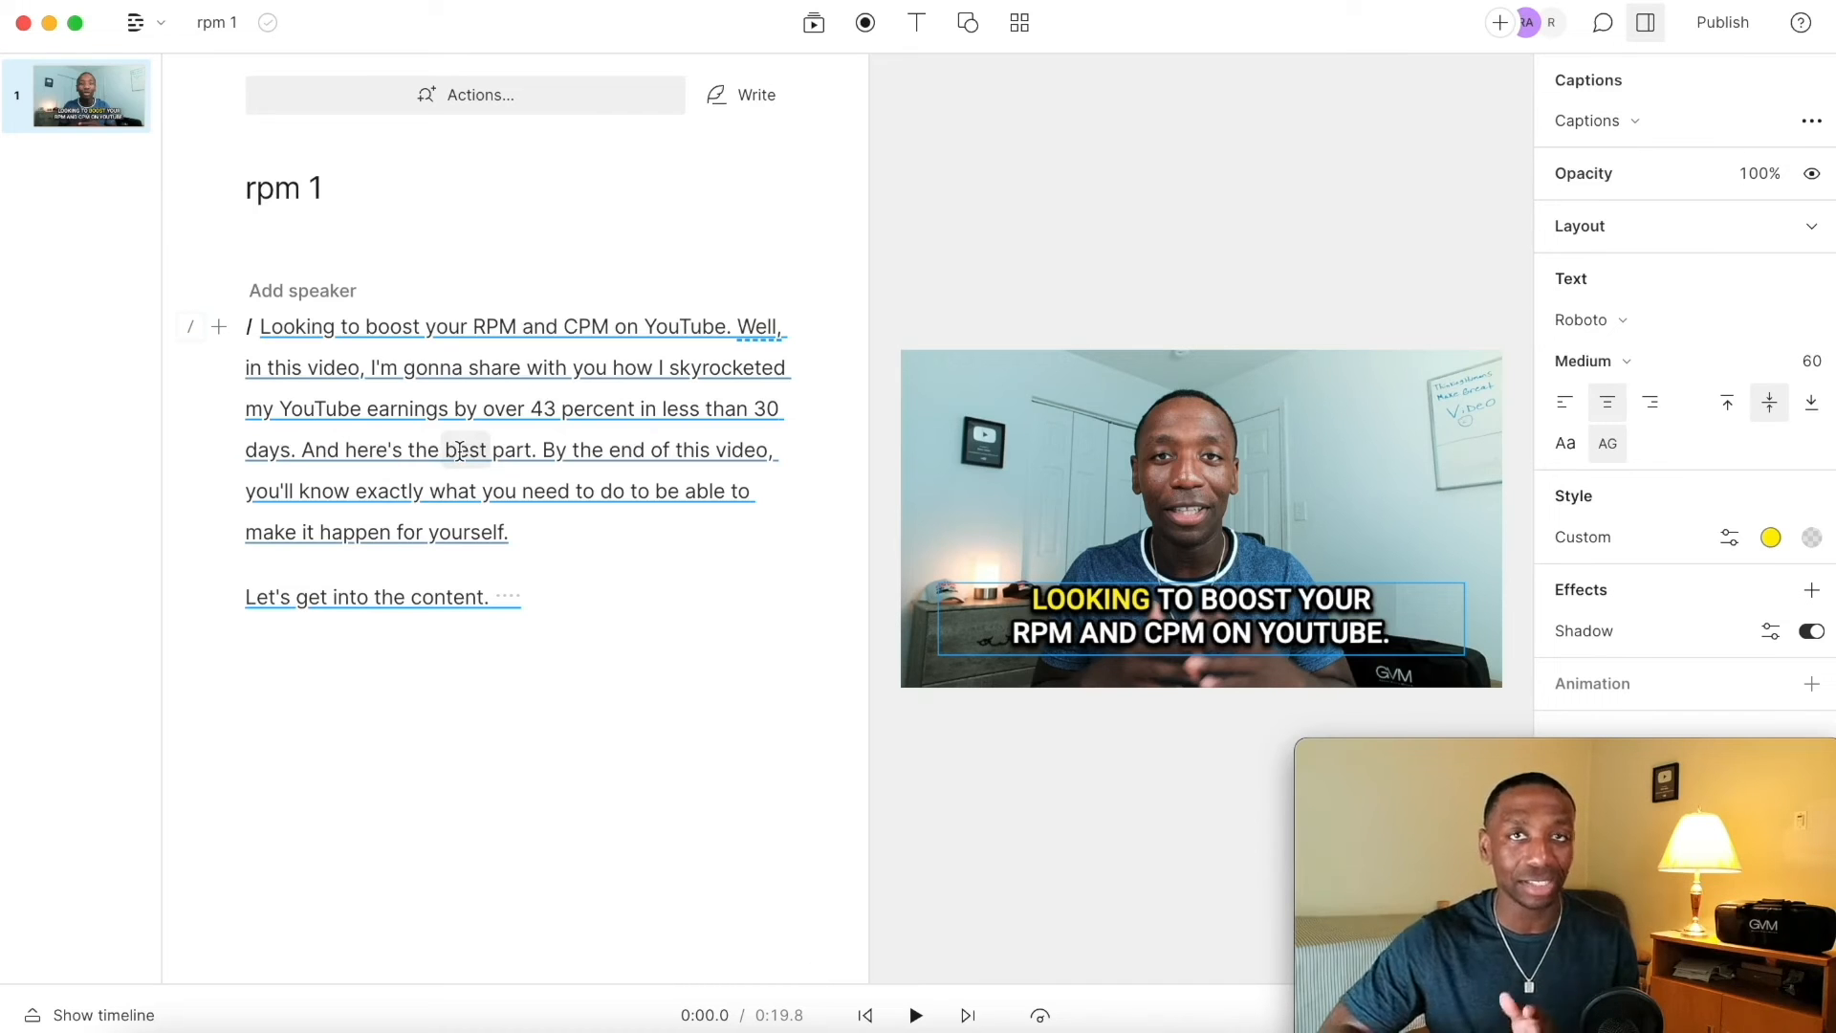
{"action": "left_click", "coordinate": [262, 327]}
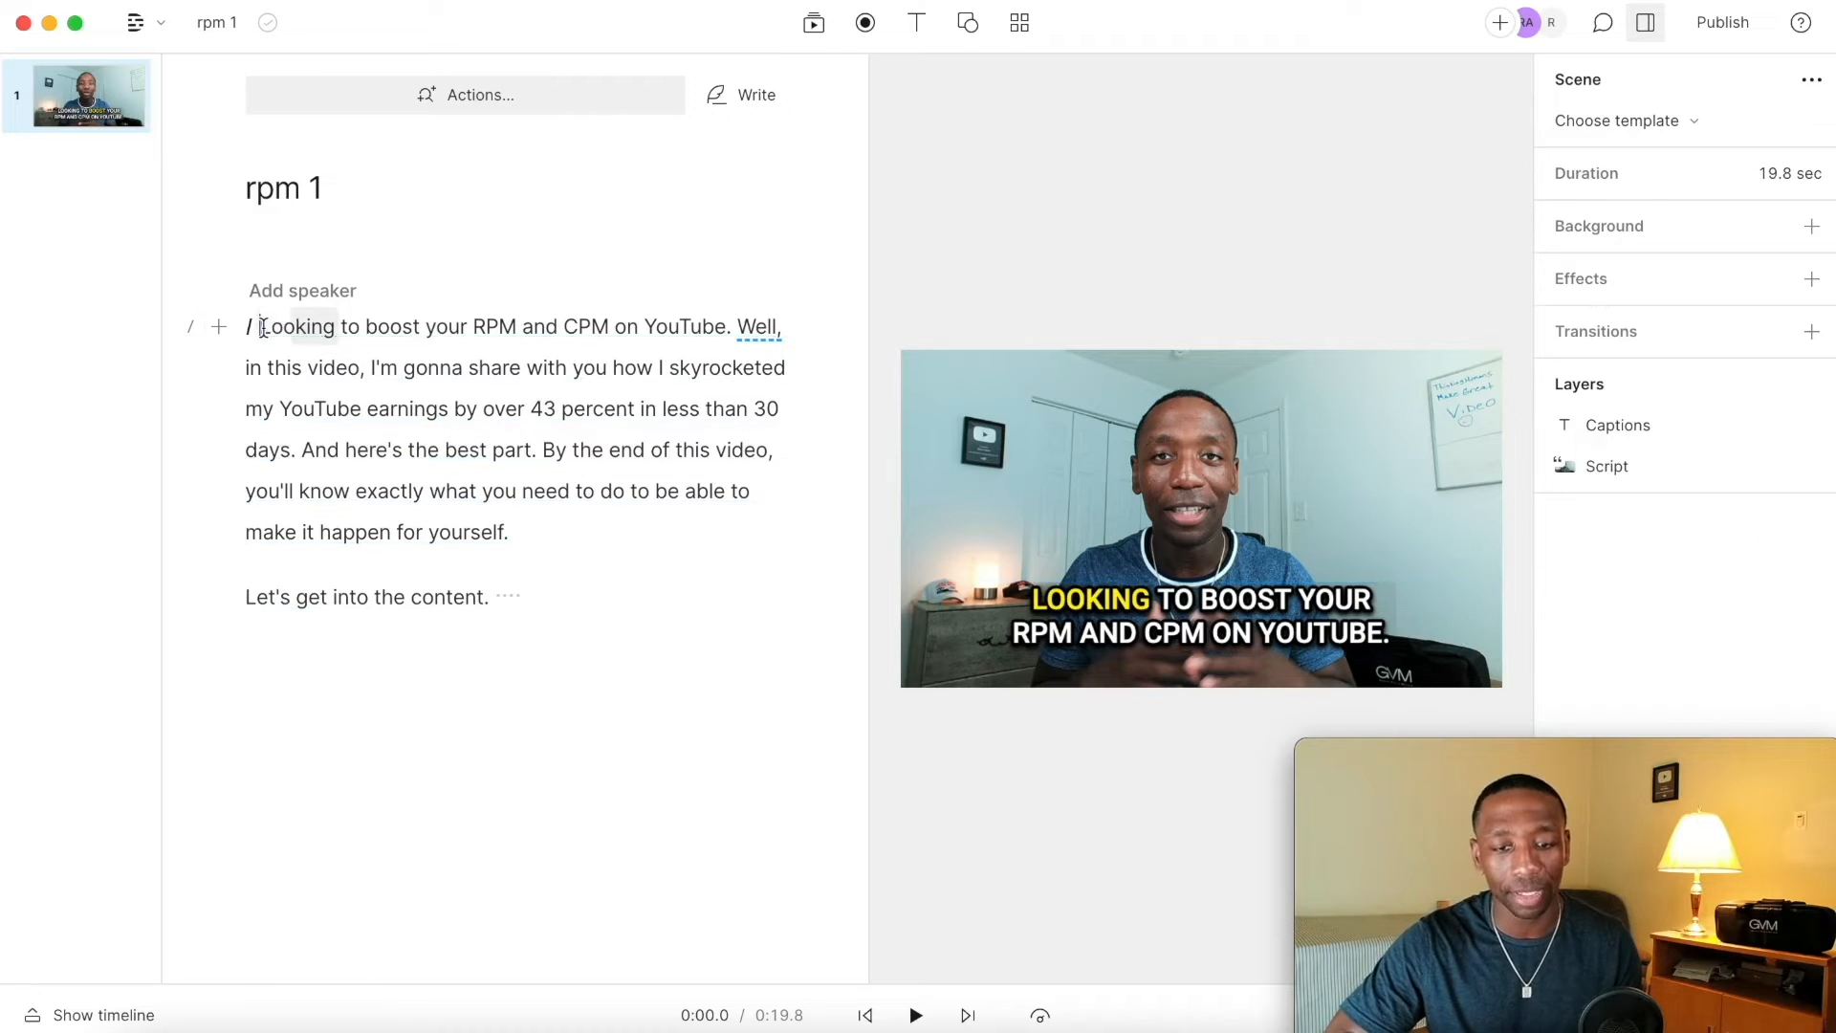
{"action": "key", "text": "space"}
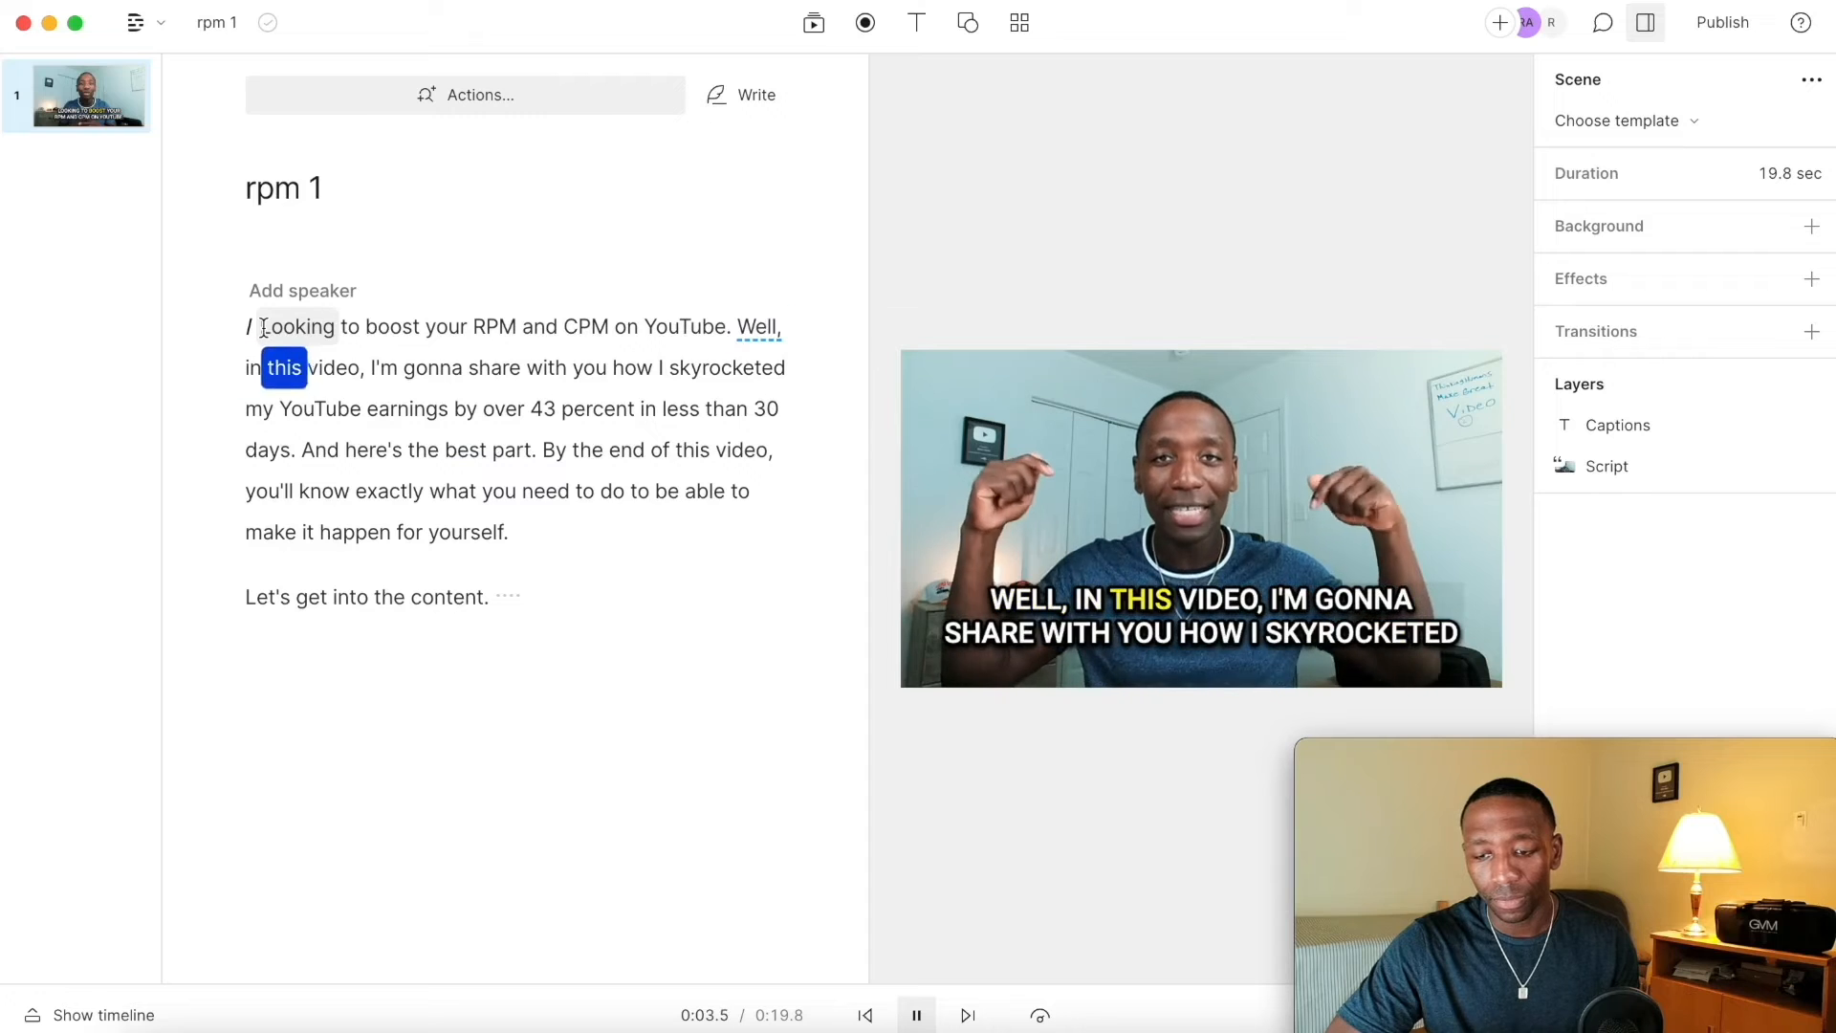
{"action": "key", "text": "space"}
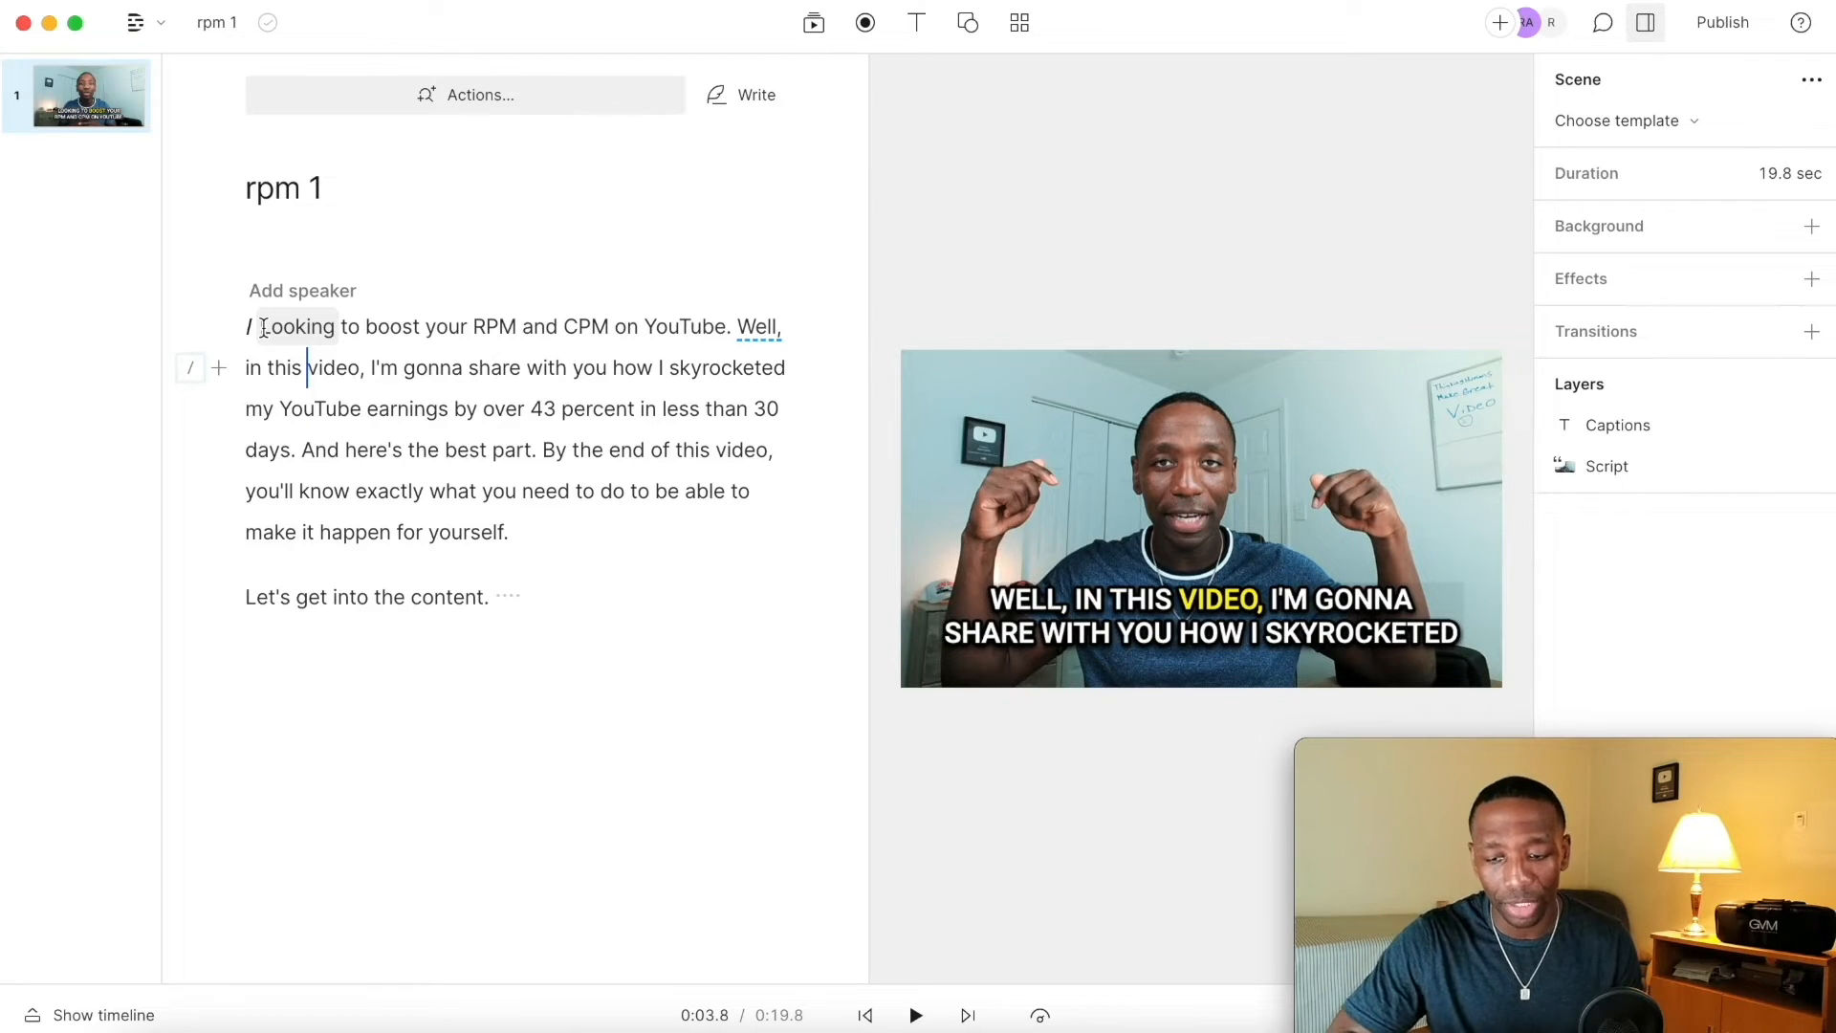
{"action": "key", "text": "ctrl+z"}
Step: Split the script into a new scene right after "Looking to boost your RPM and CPM"
{"action": "left_click", "coordinate": [262, 328]}
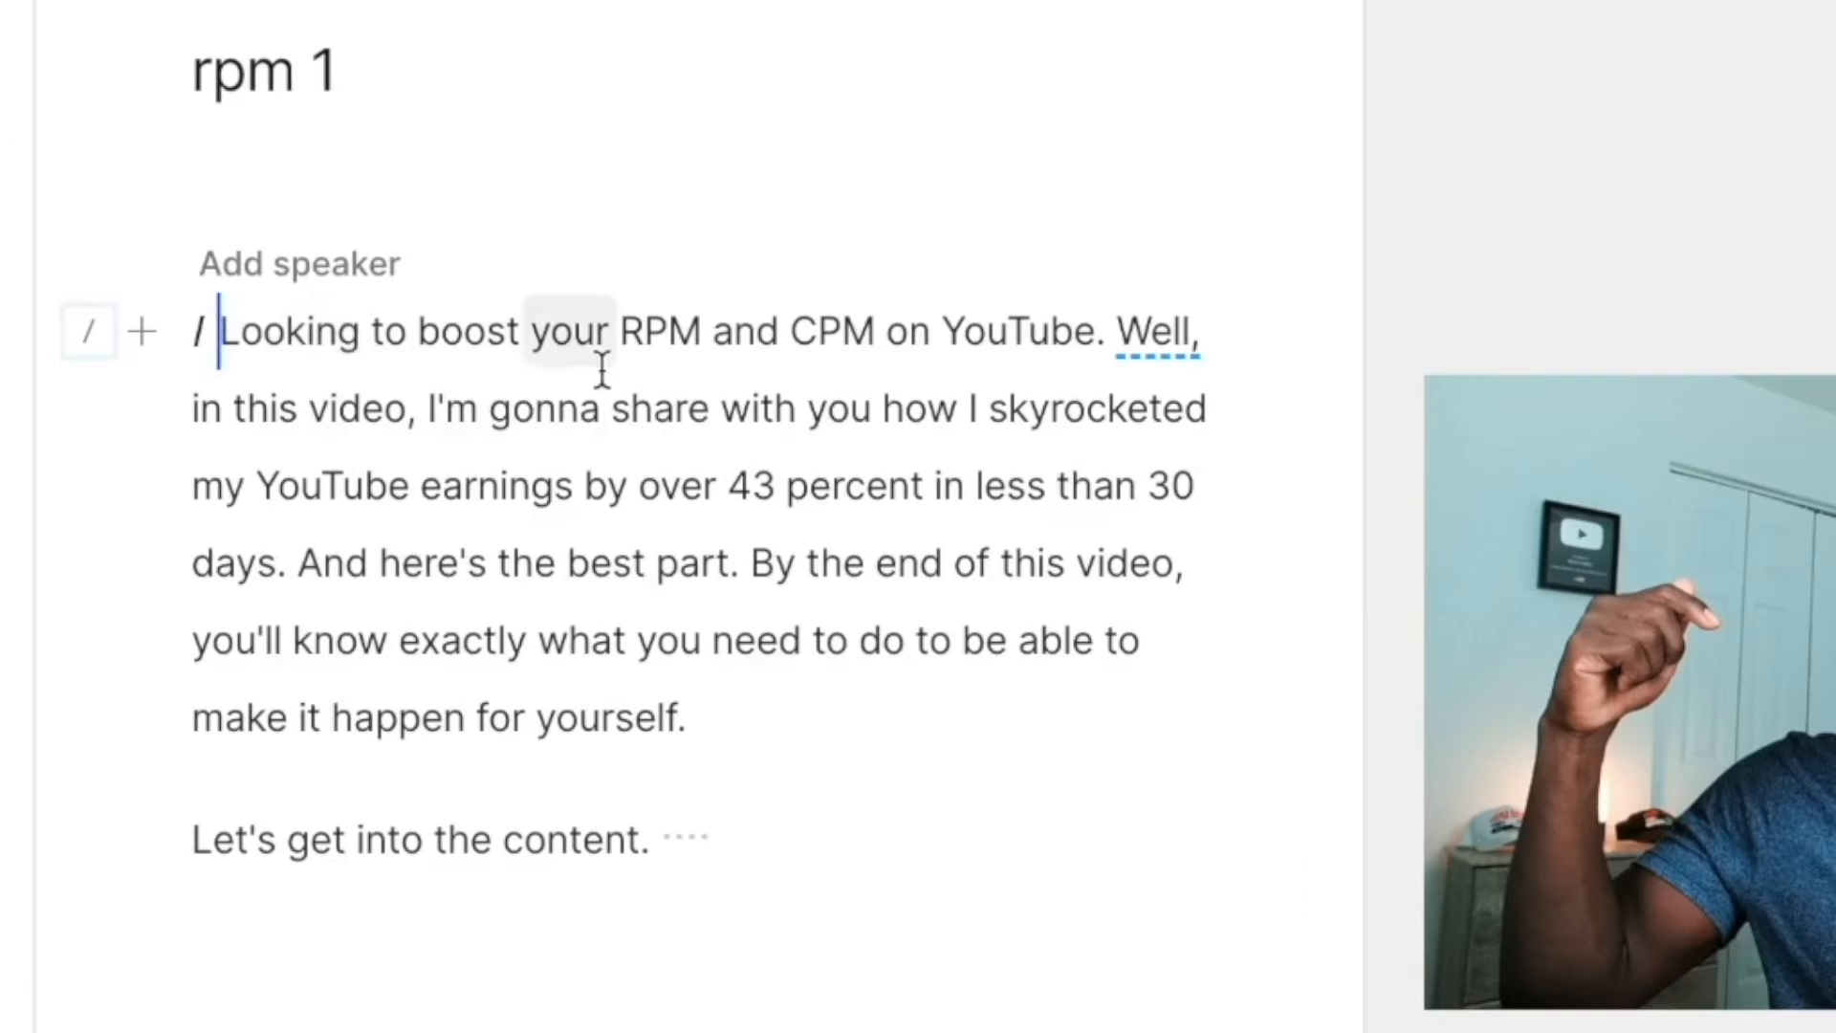
{"action": "left_click_drag", "start_coordinate": [222, 330], "coordinate": [878, 302]}
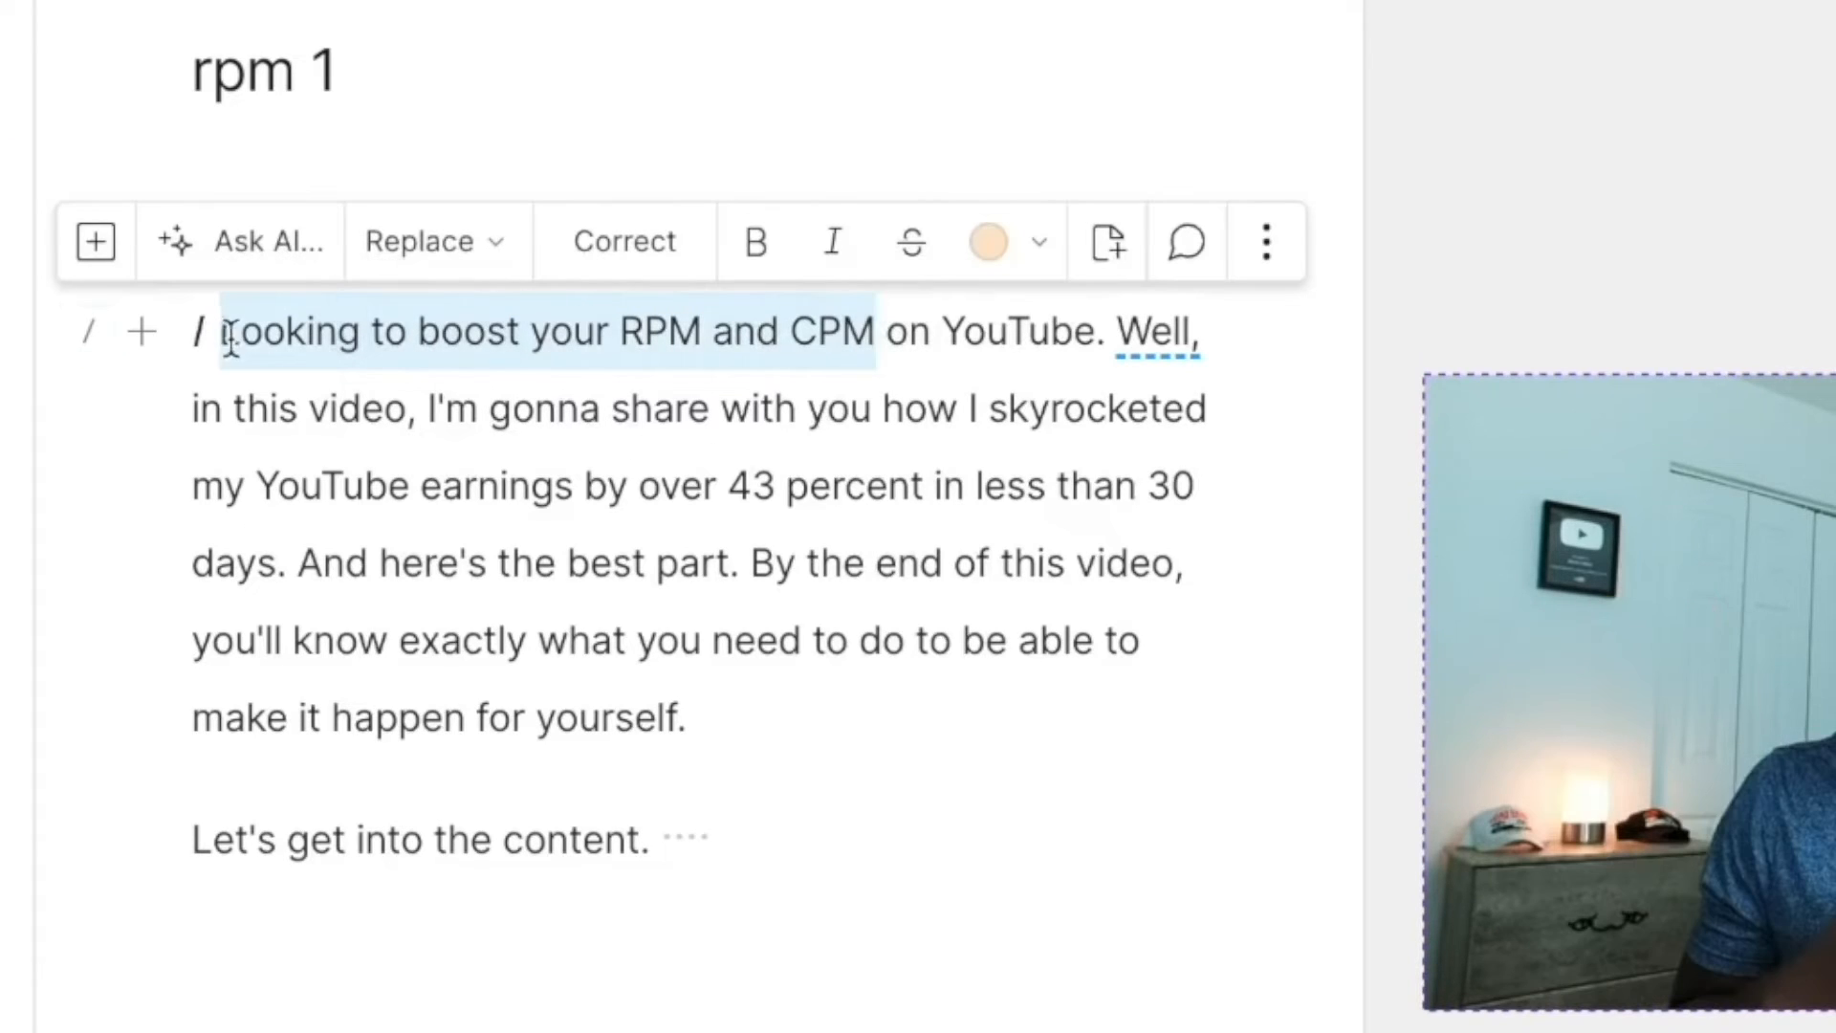
{"action": "left_click", "coordinate": [879, 327]}
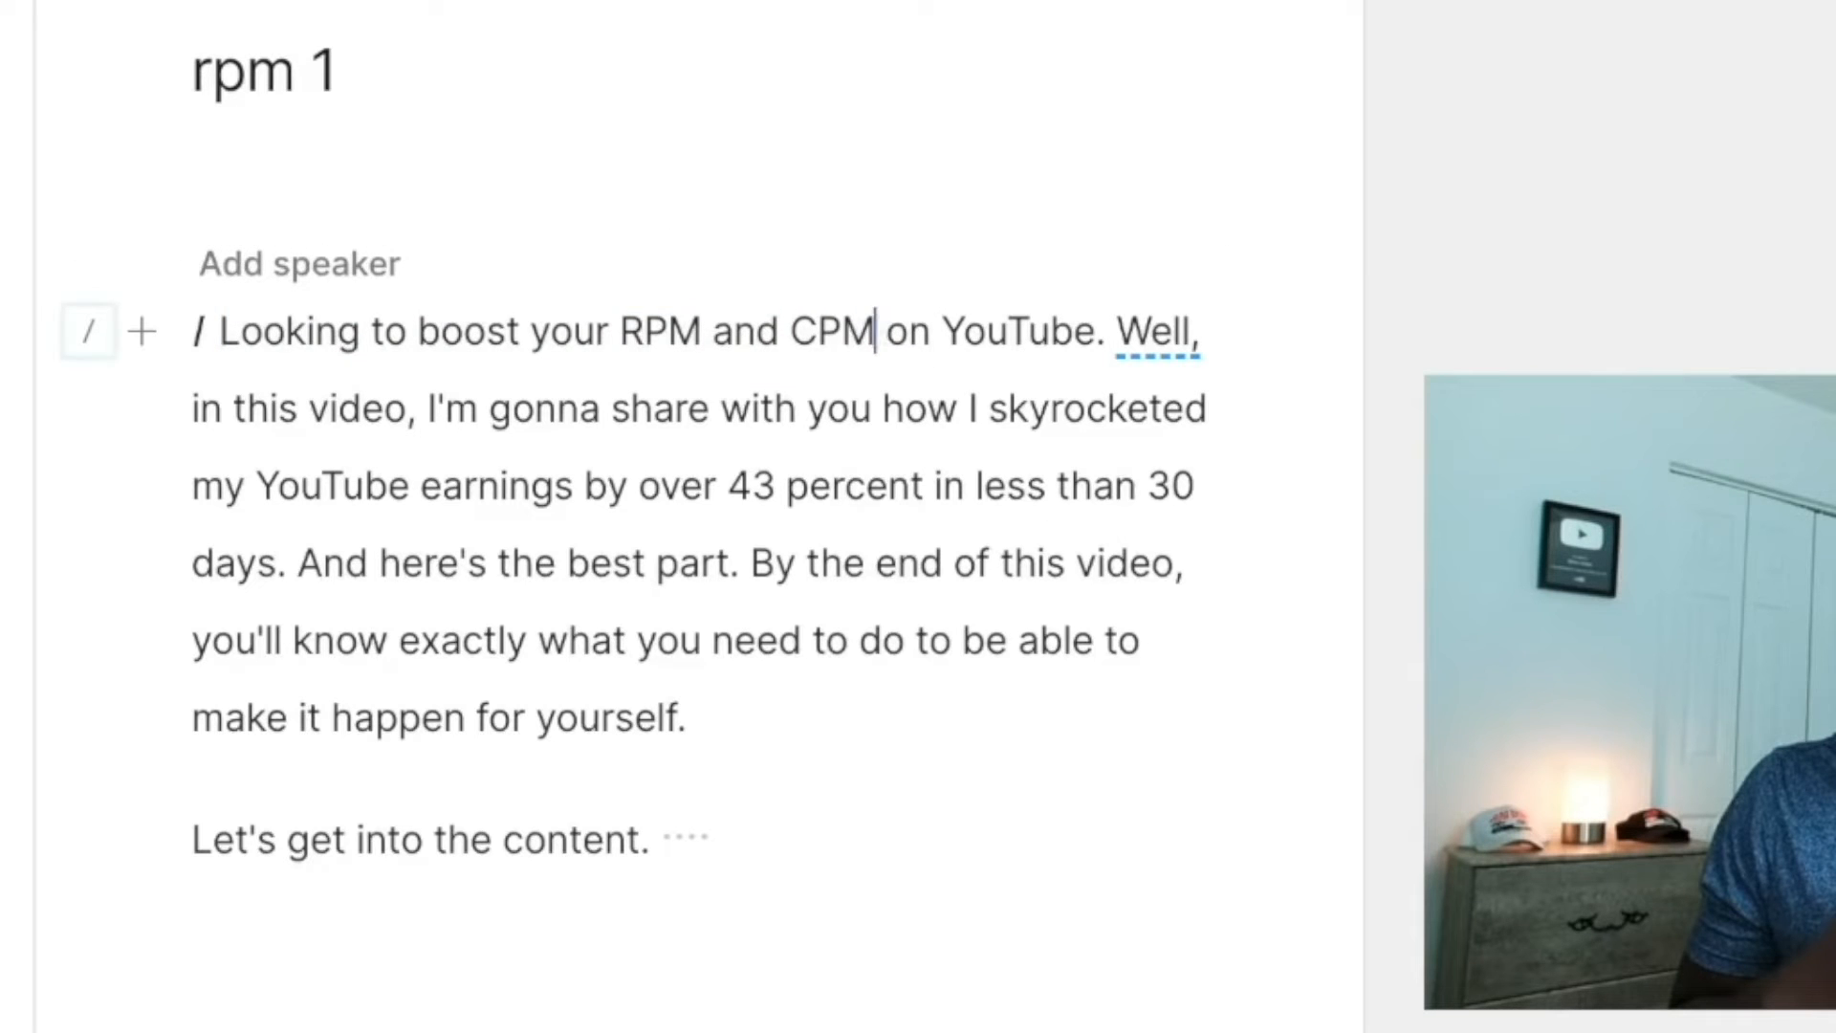
{"action": "type", "text": "/"}
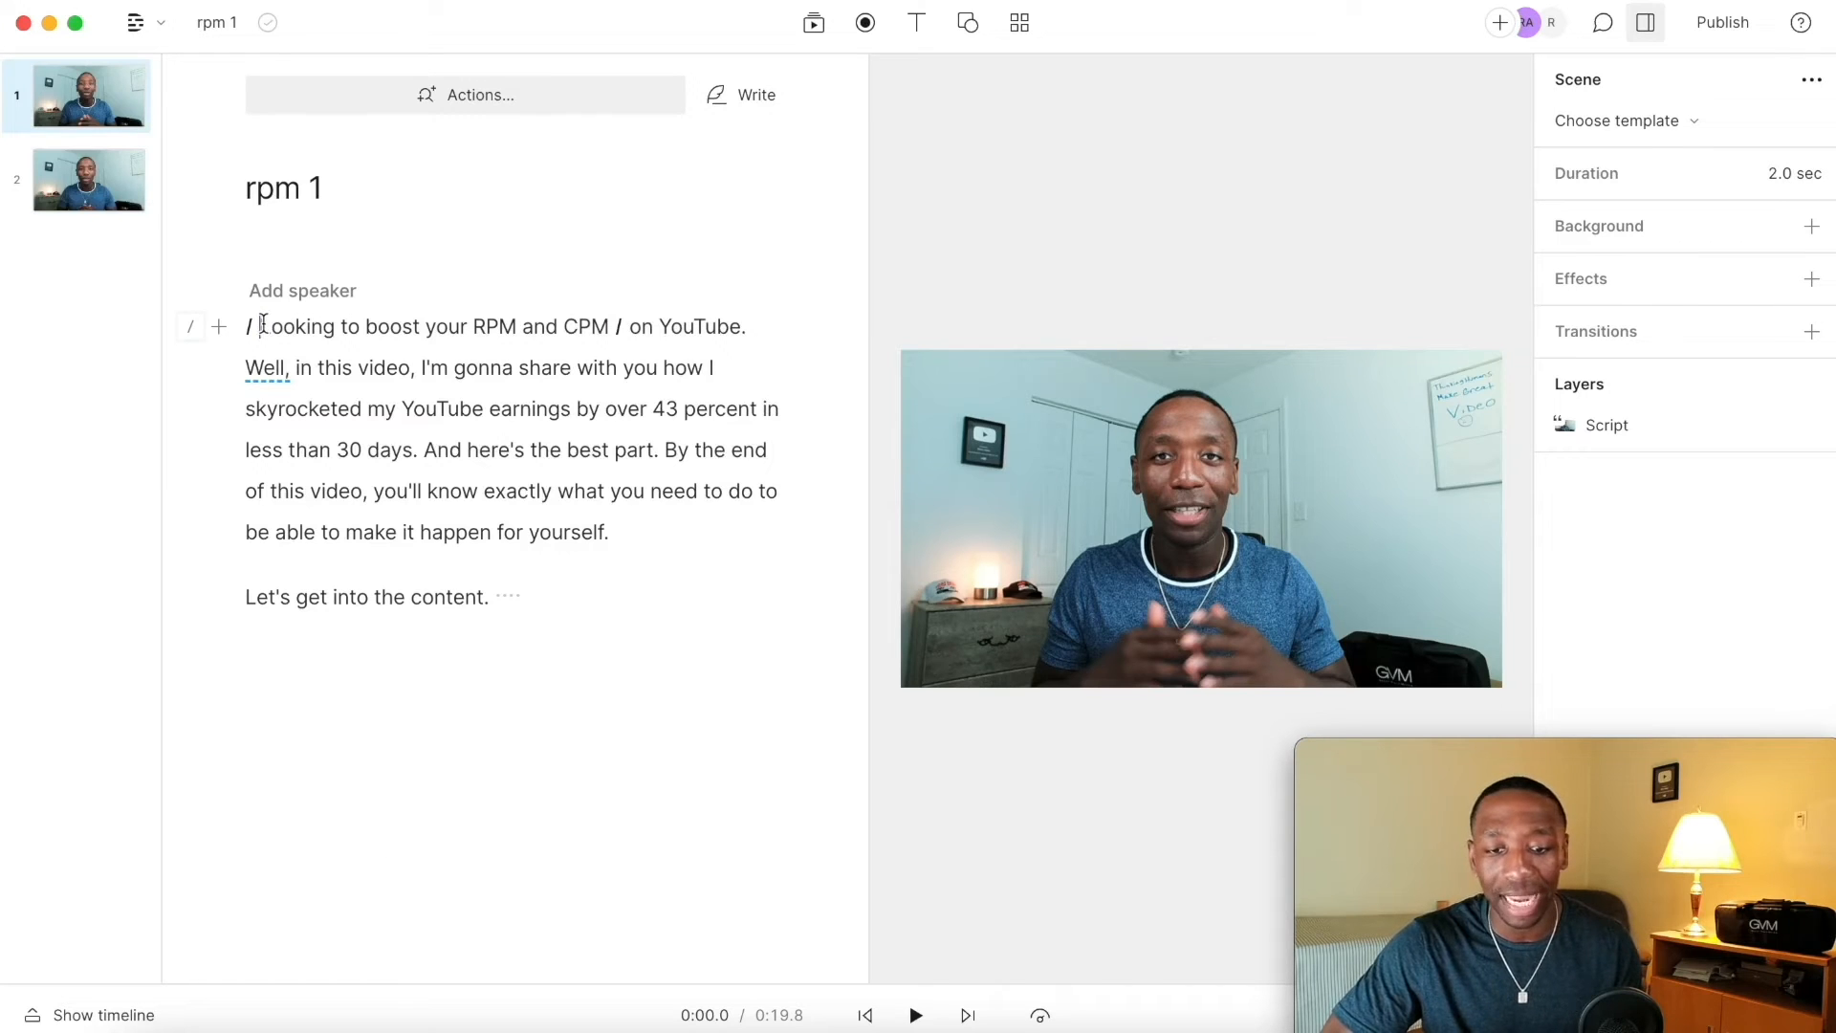
Step: Add captions to the first scene, play it back briefly, and undo the captions
{"action": "left_click", "coordinate": [906, 25]}
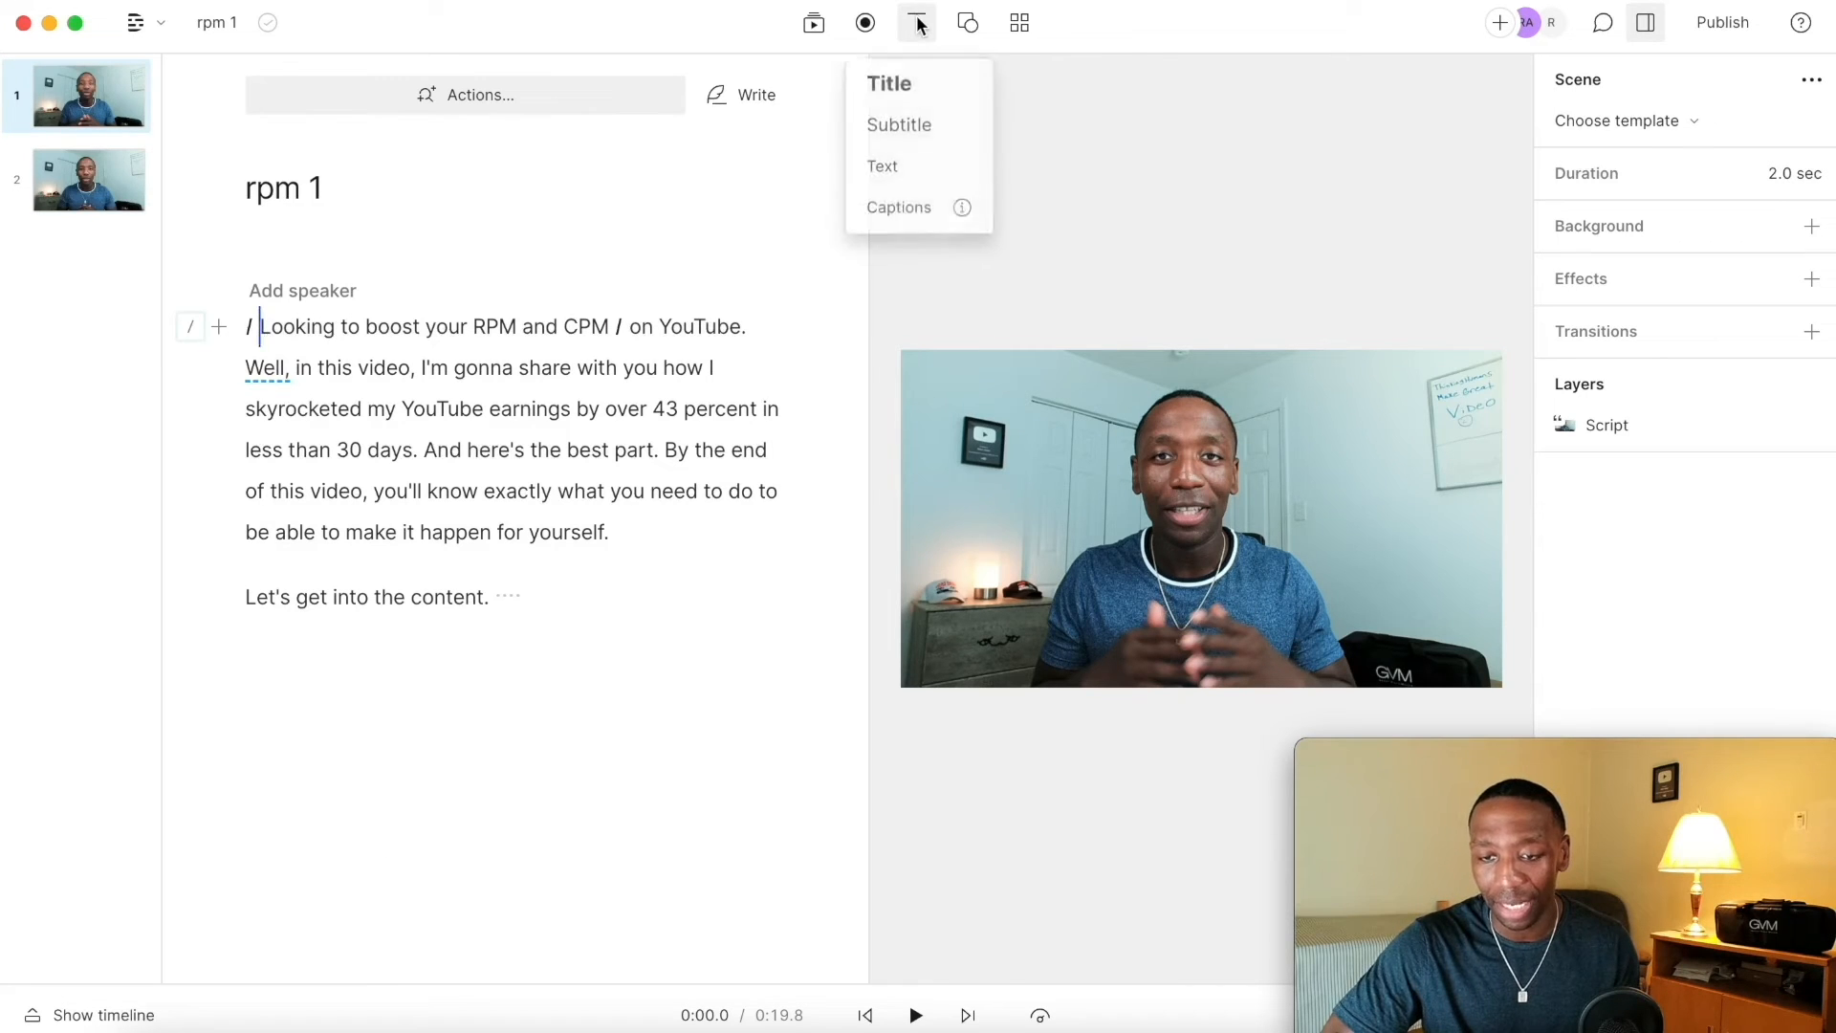
{"action": "left_click", "coordinate": [901, 209]}
{"action": "left_click", "coordinate": [262, 326]}
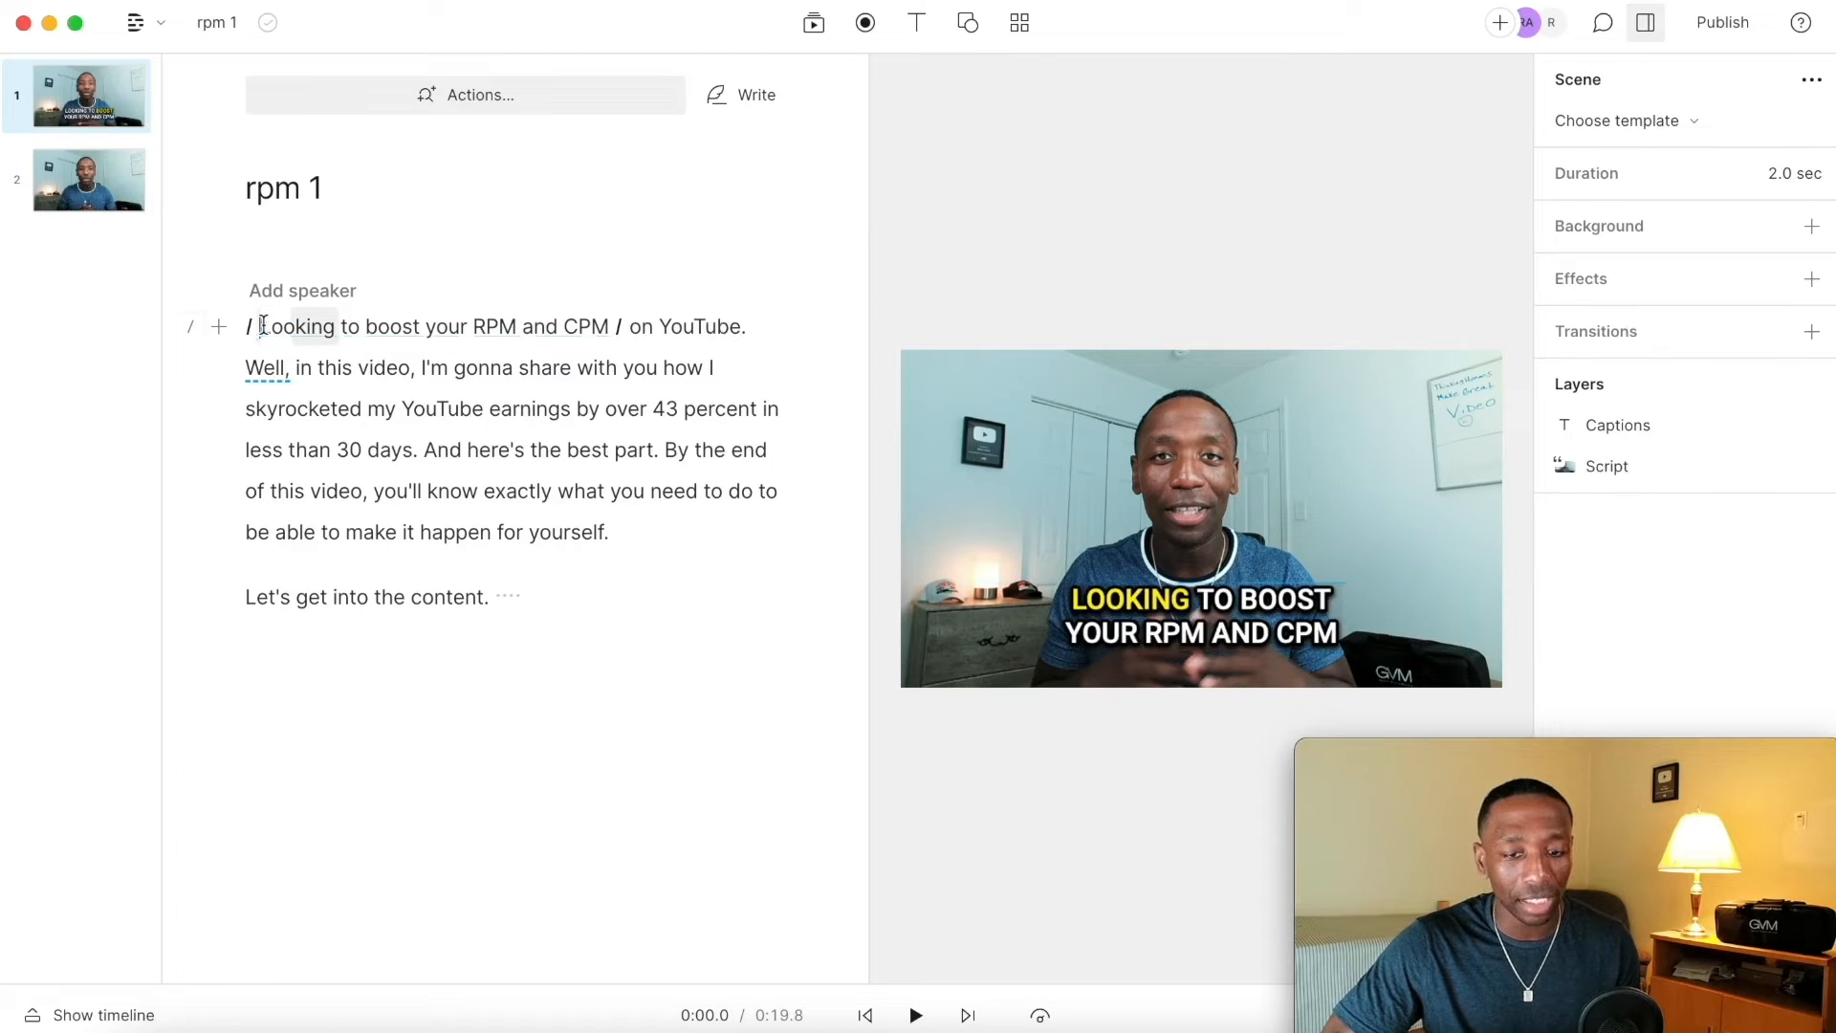
{"action": "key", "text": "space"}
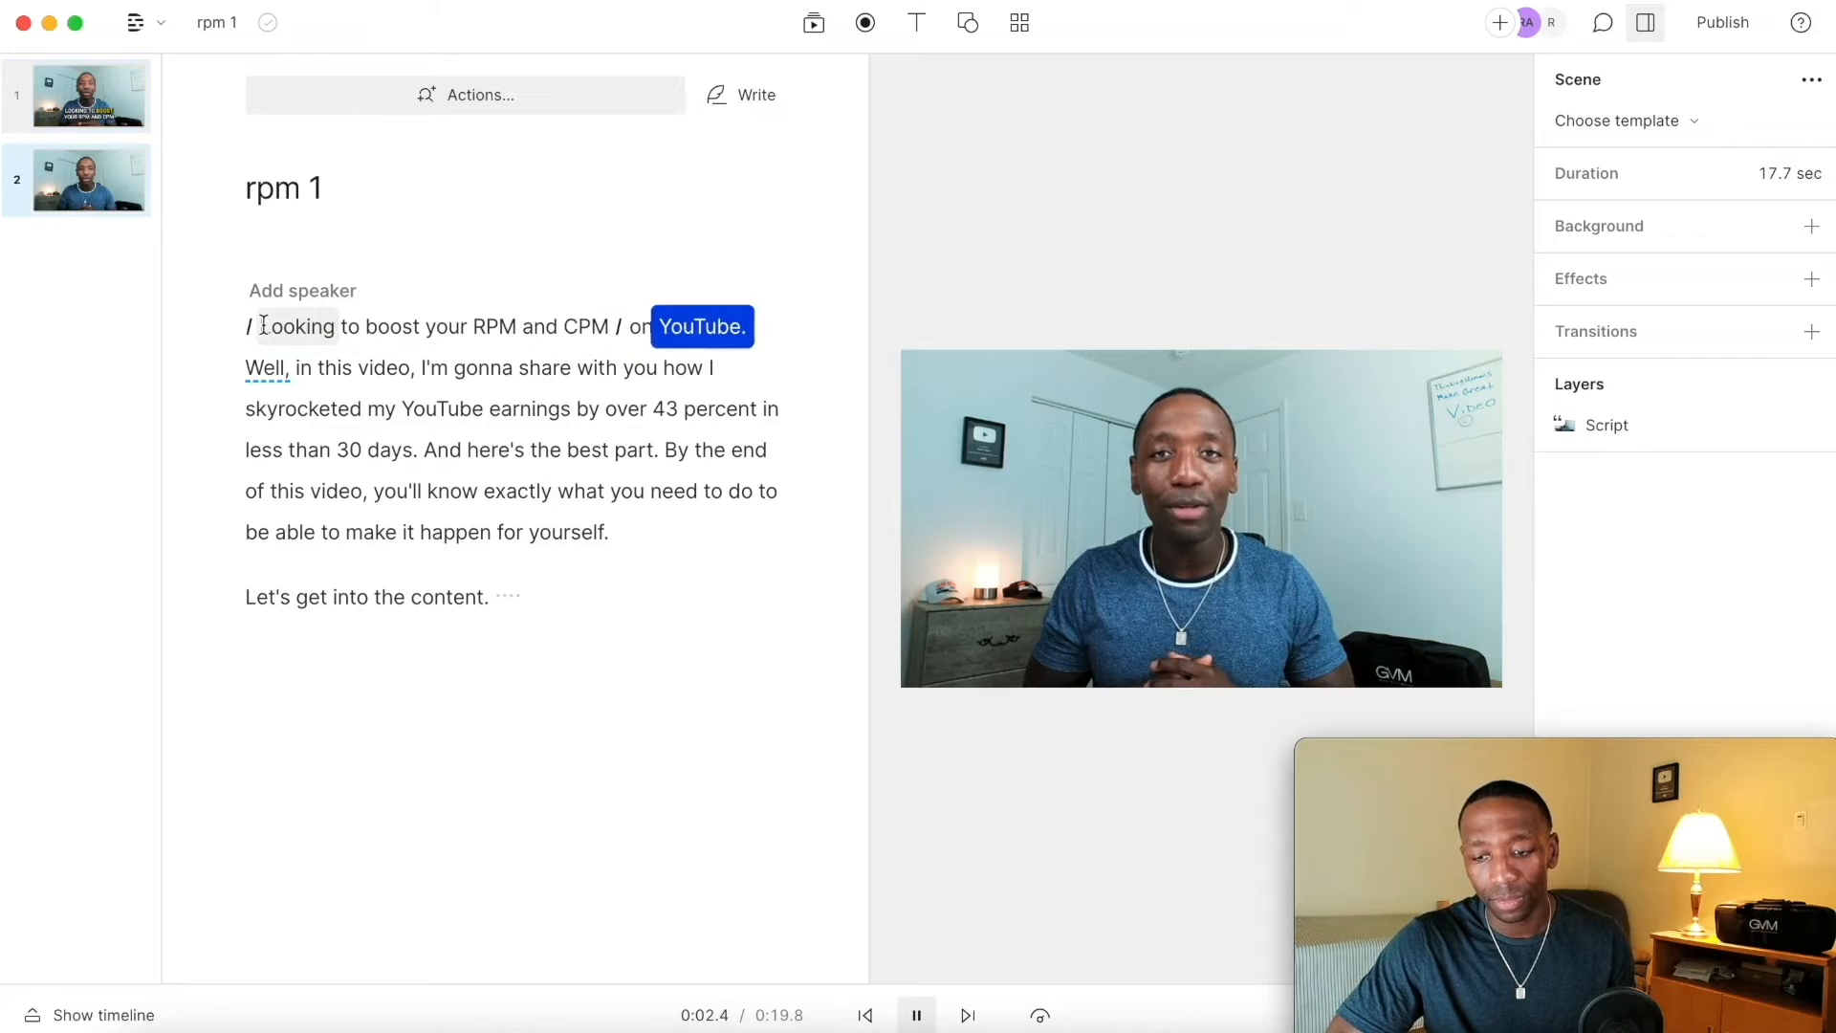
{"action": "key", "text": "space"}
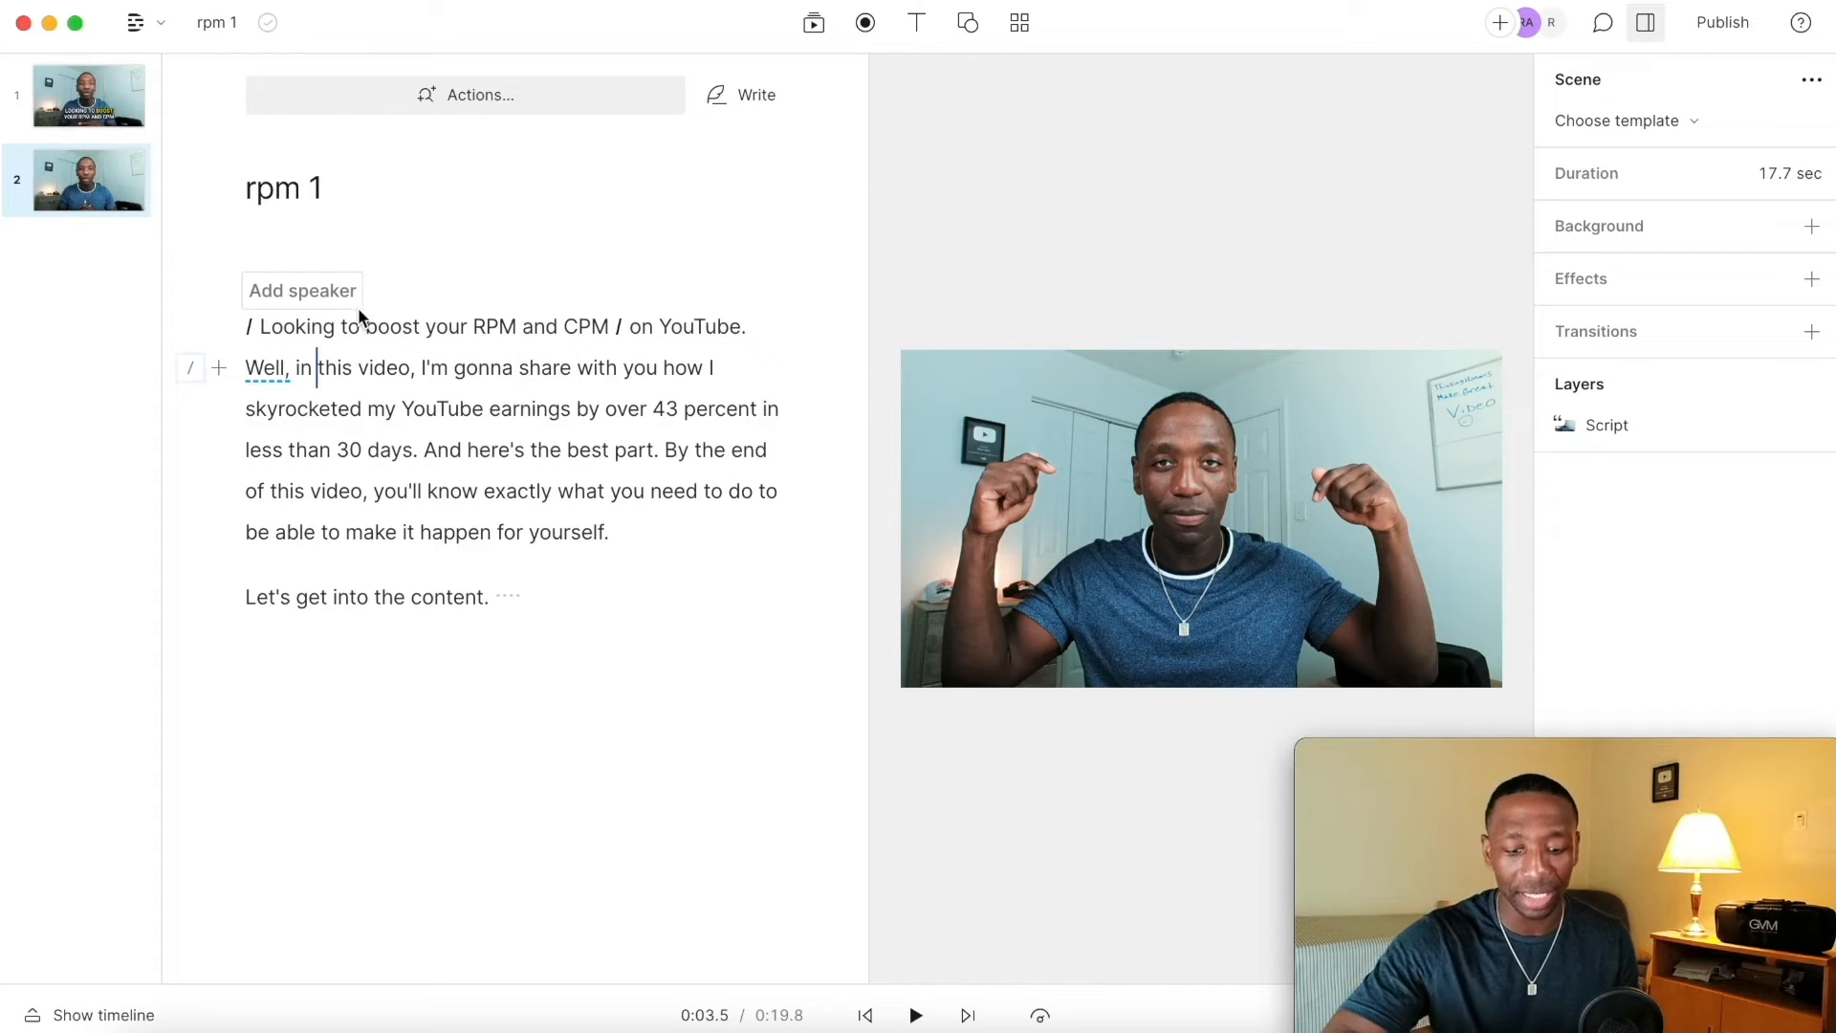
{"action": "key", "text": "super+z"}
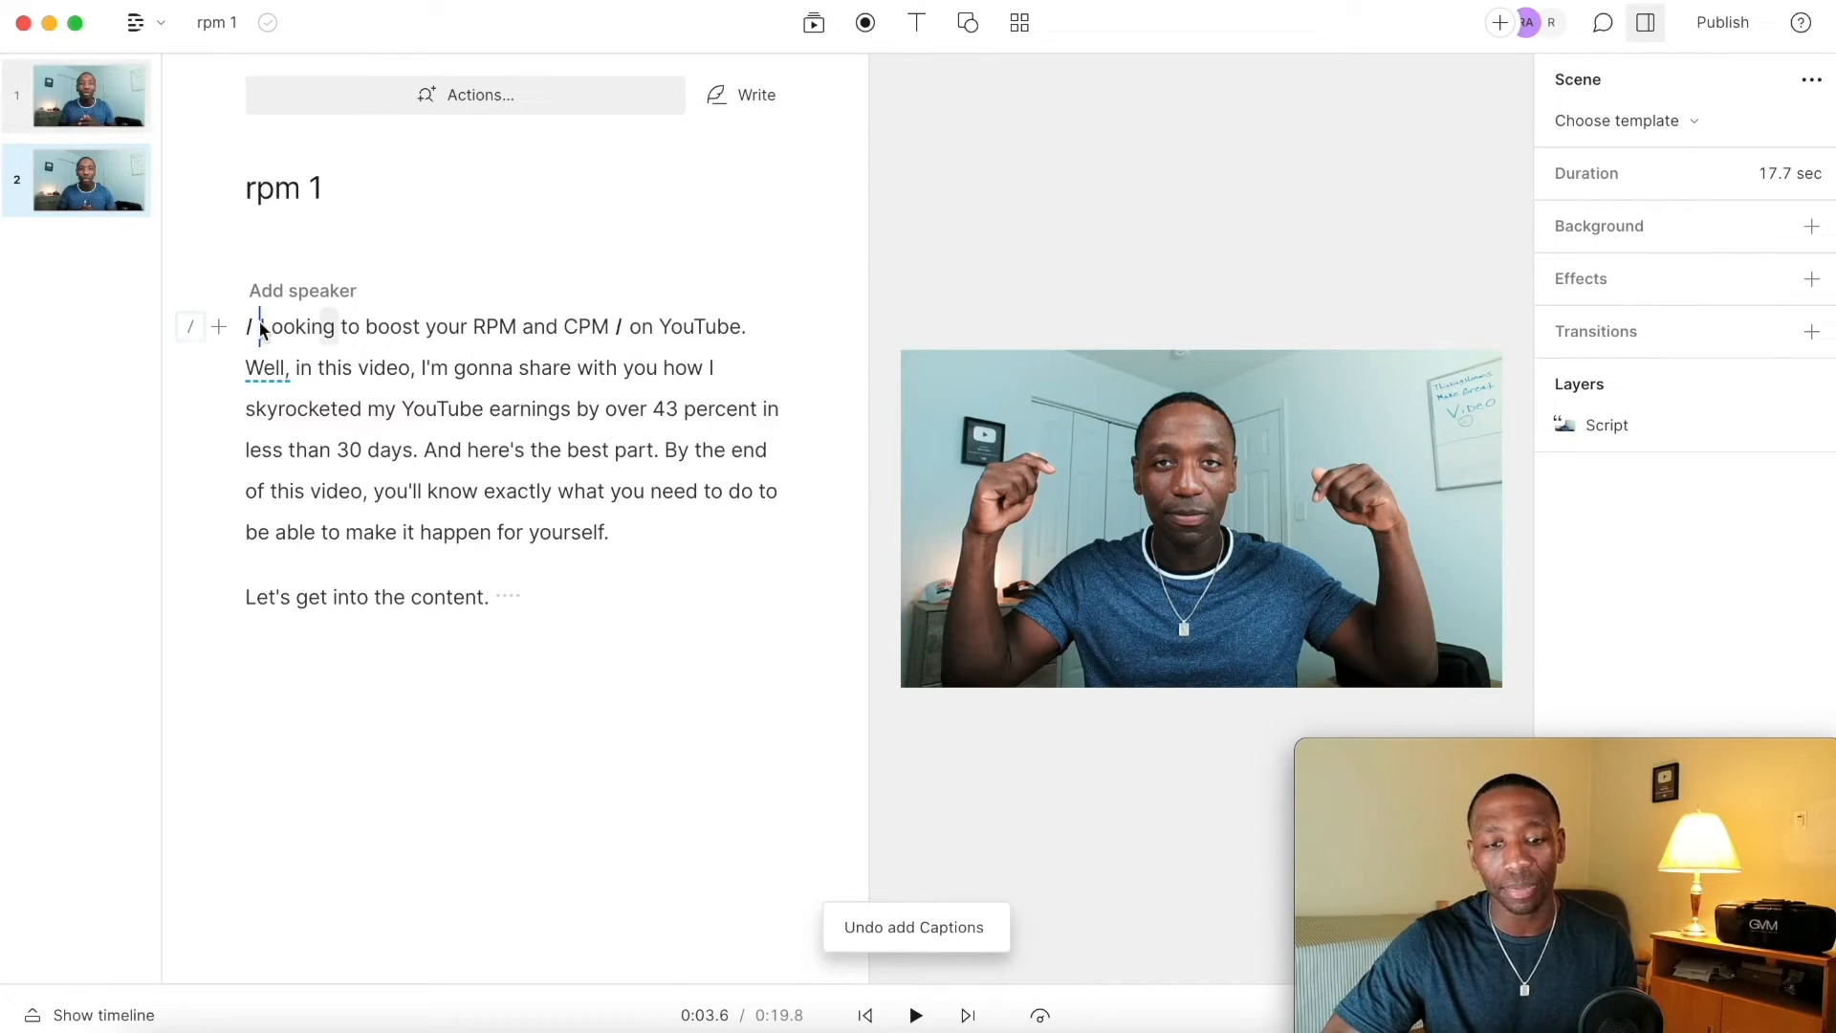
Step: Insert the Ristafallet Waterfall stock video into the first scene
{"action": "left_click", "coordinate": [259, 325]}
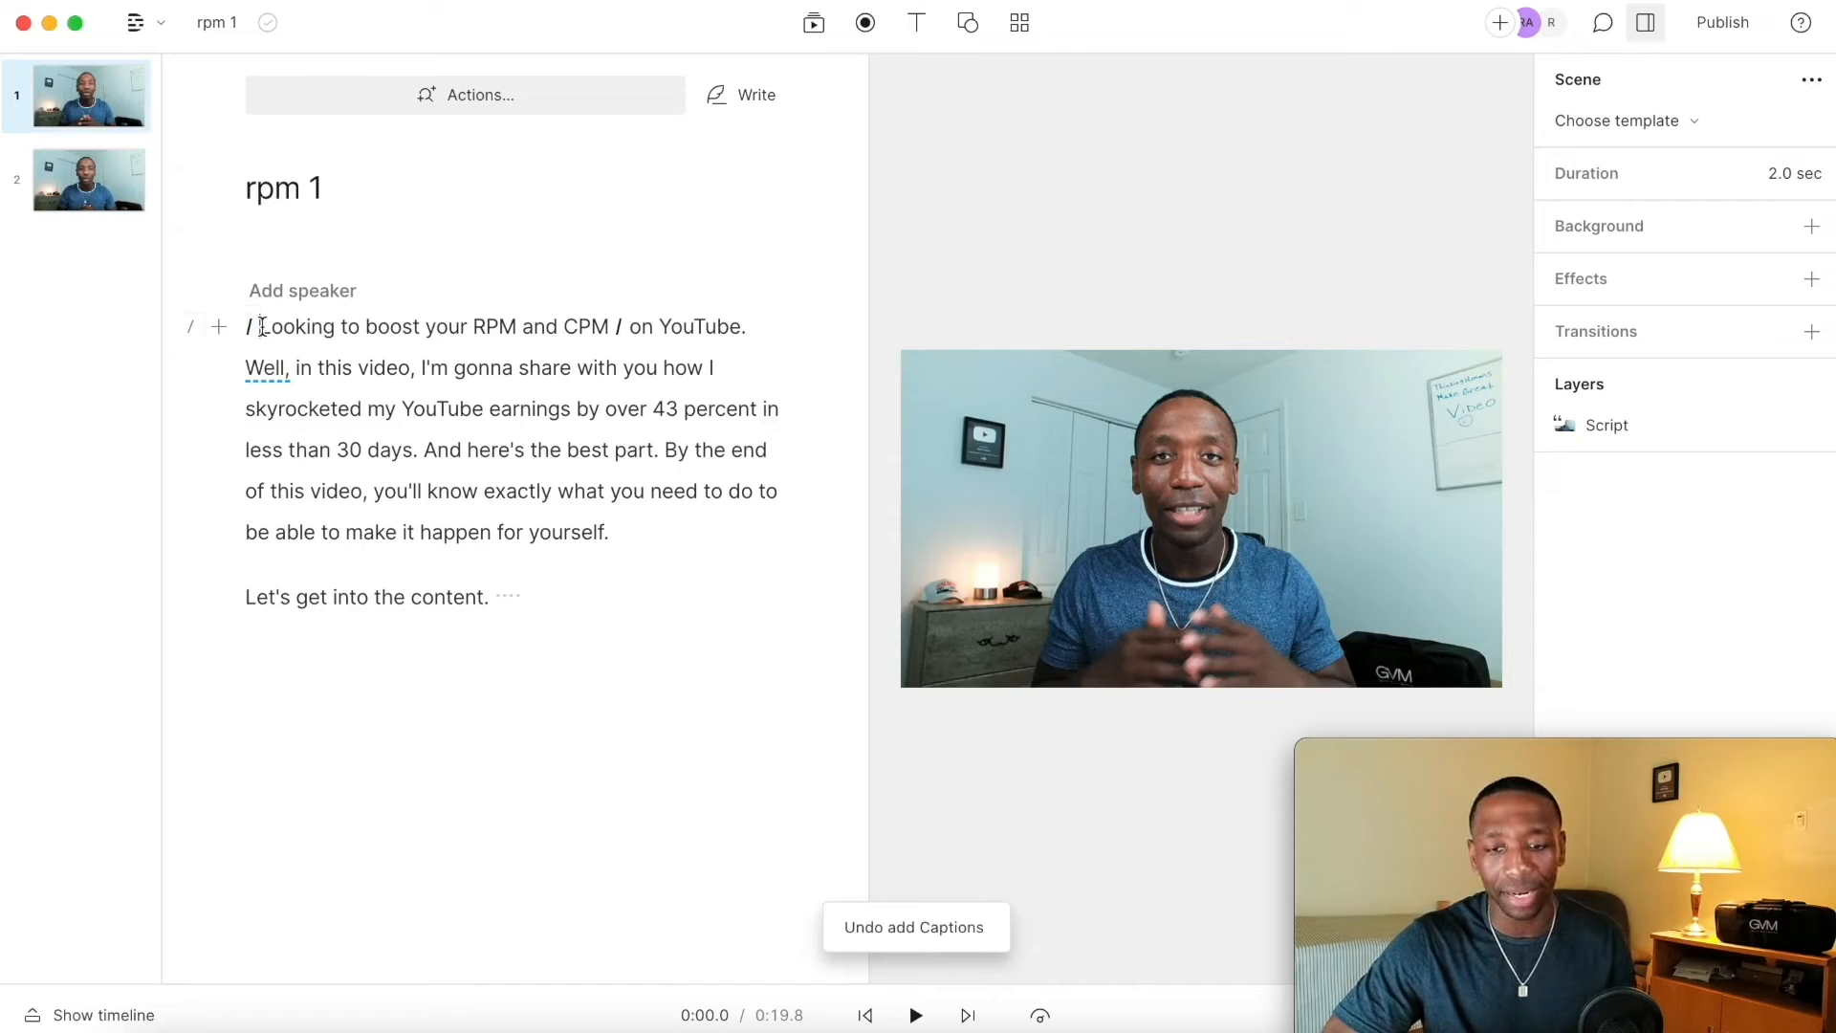
{"action": "left_click", "coordinate": [813, 25]}
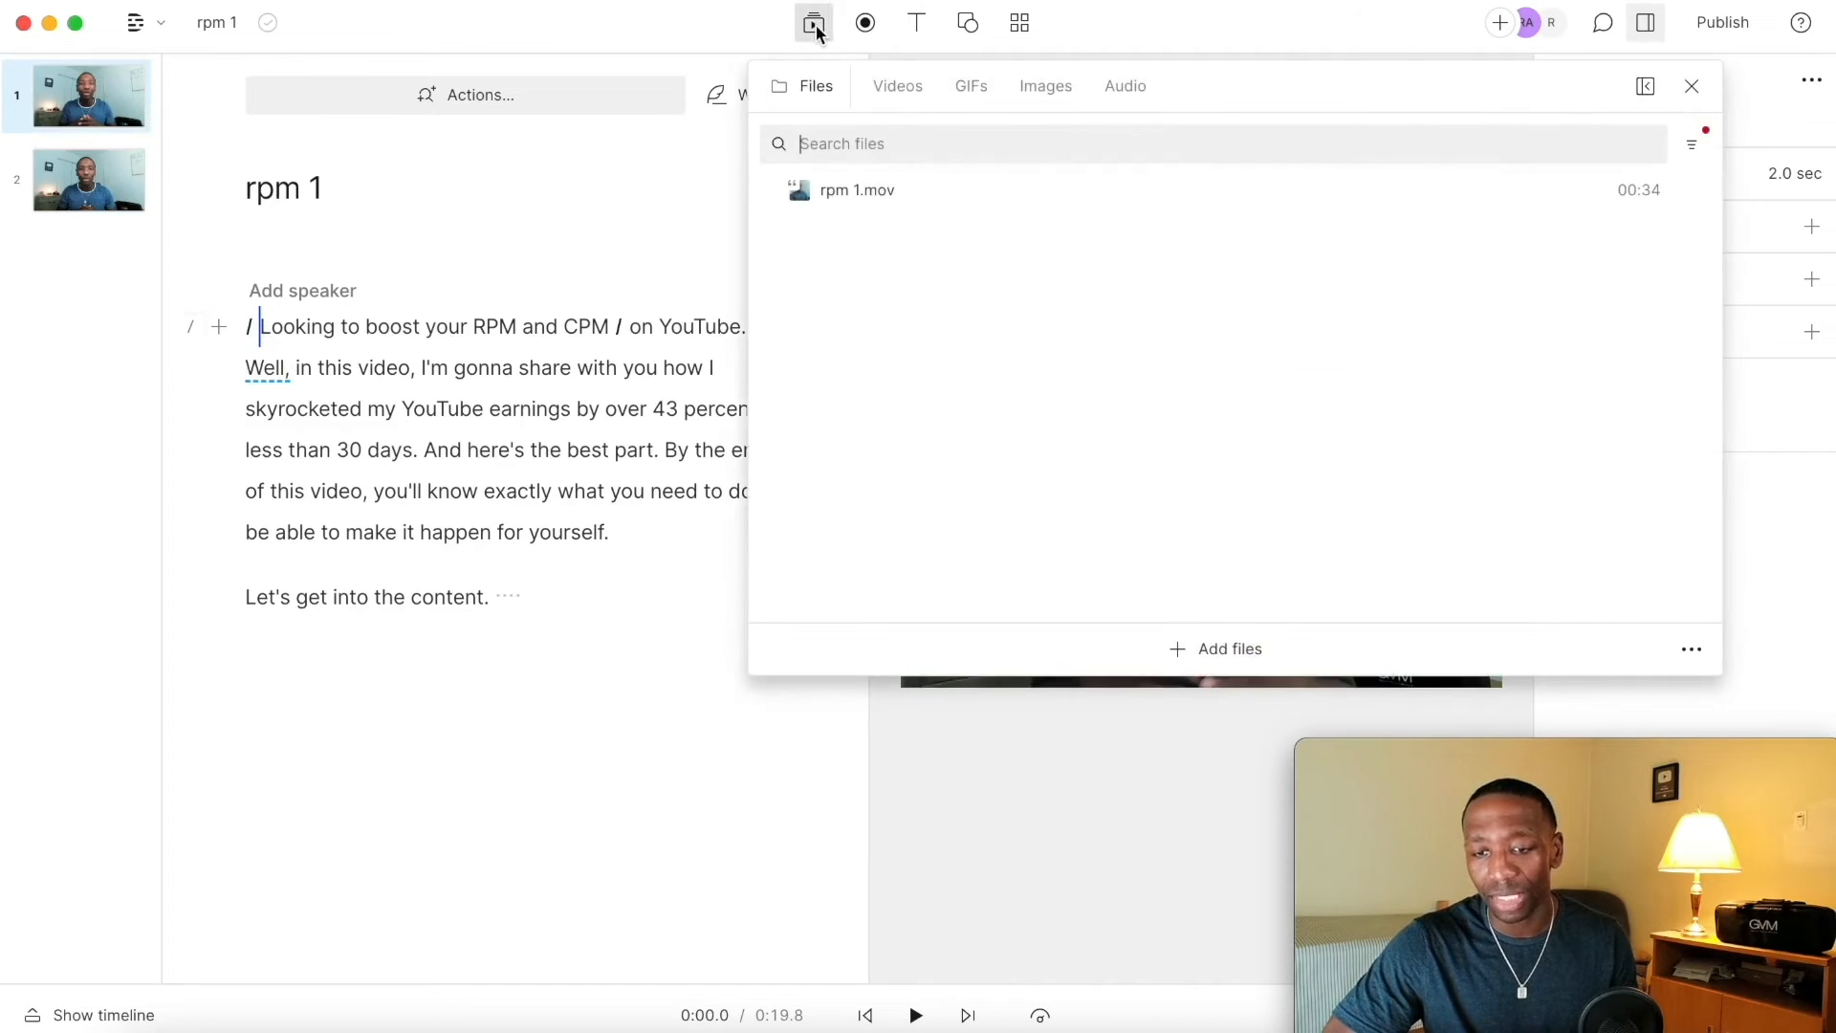
{"action": "left_click", "coordinate": [896, 88]}
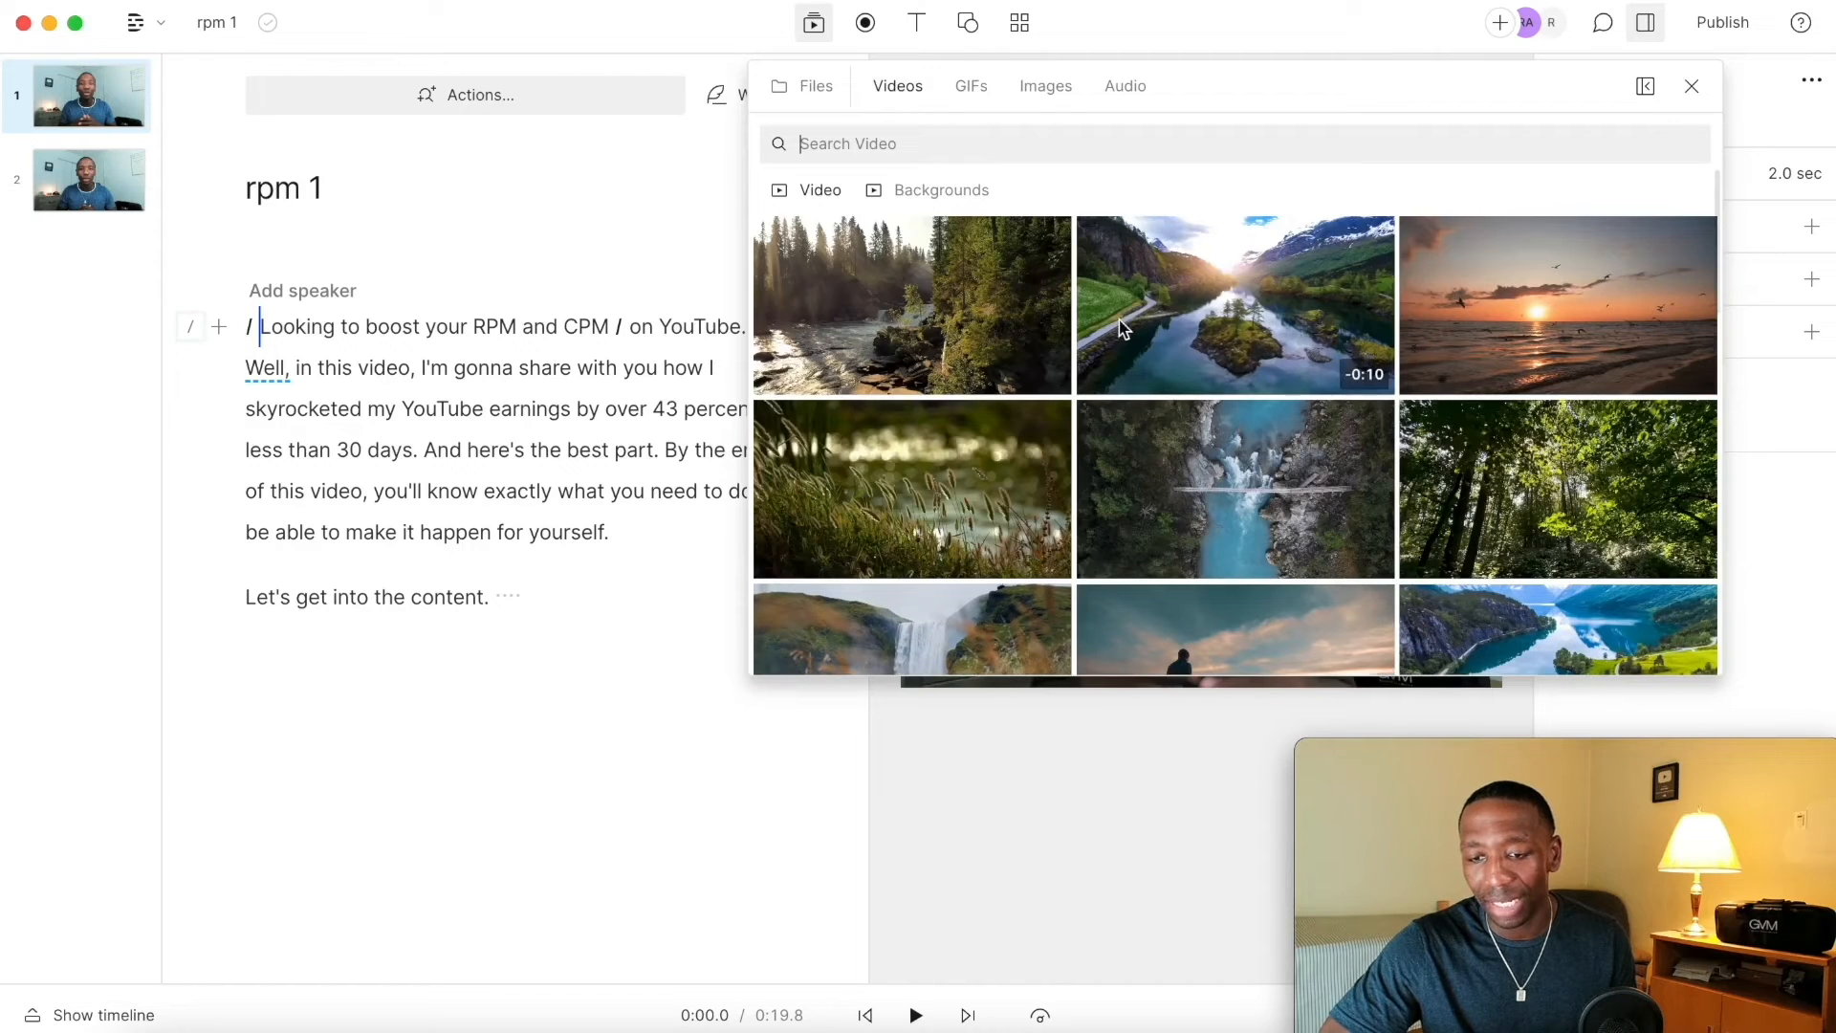
{"action": "left_click", "coordinate": [954, 300]}
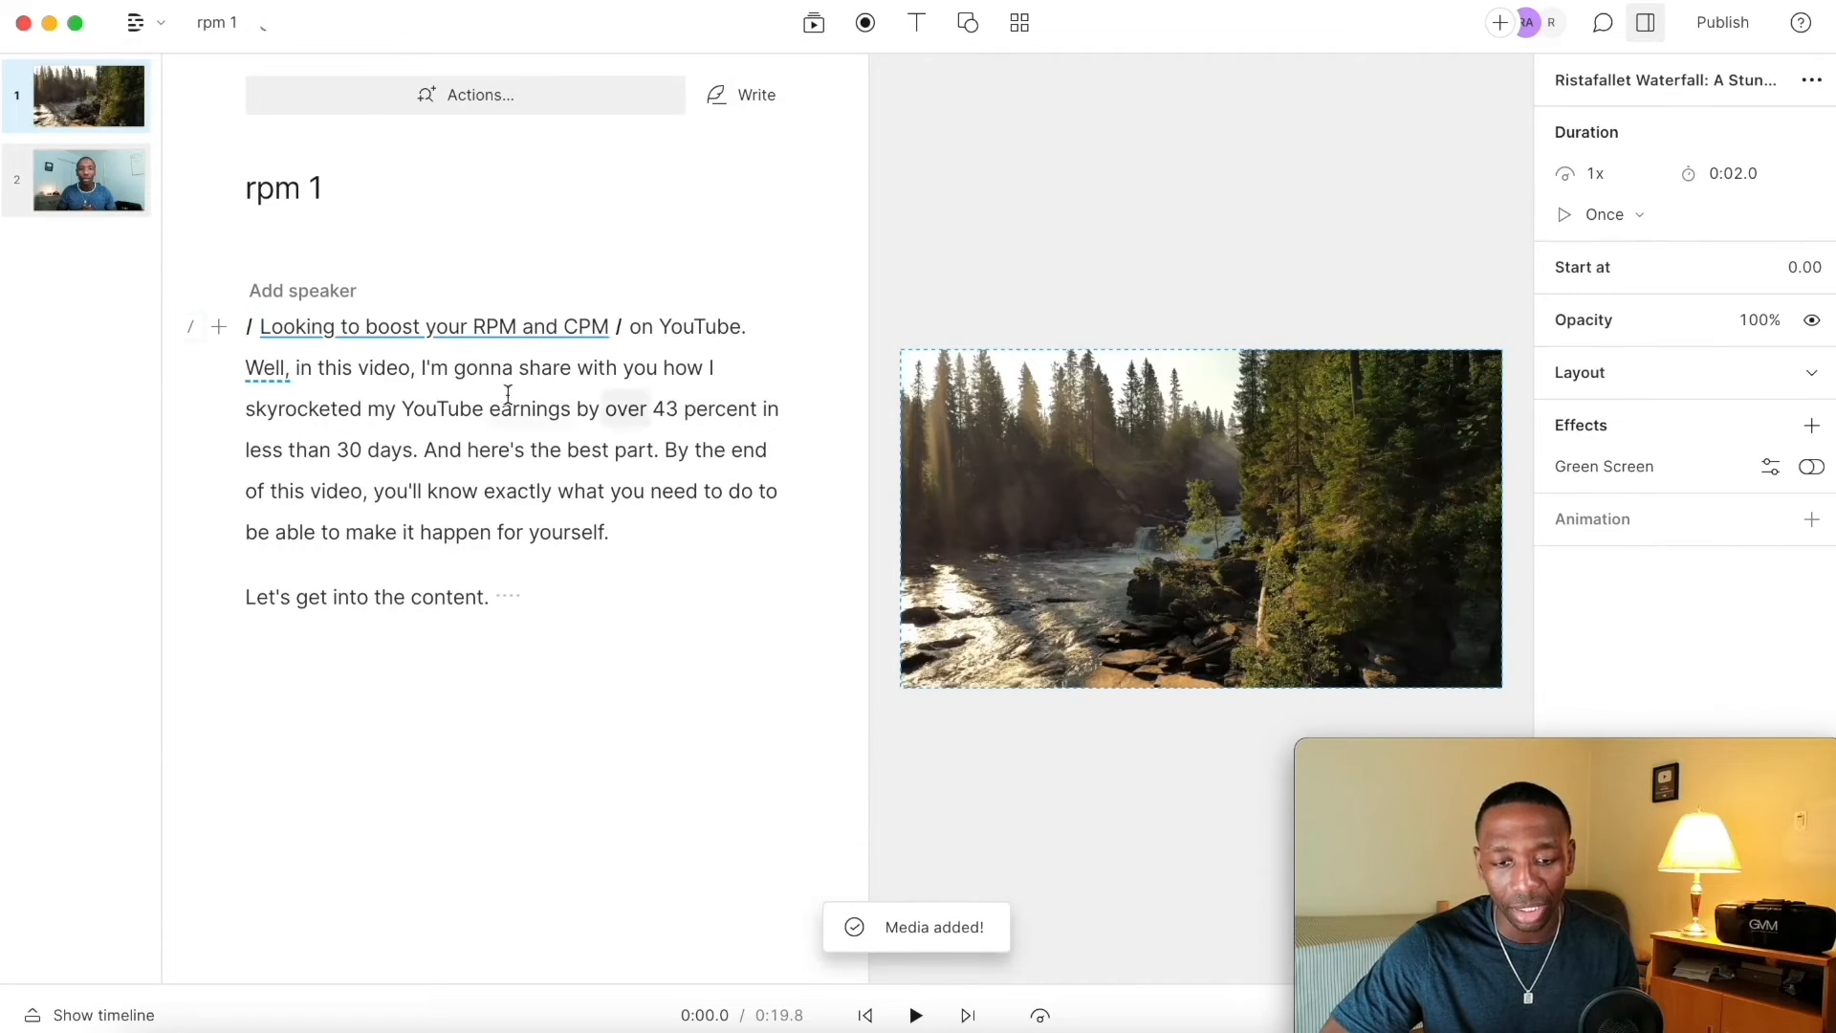
Step: Play the first scene back twice, then undo adding the stock video layer
{"action": "left_click", "coordinate": [261, 326]}
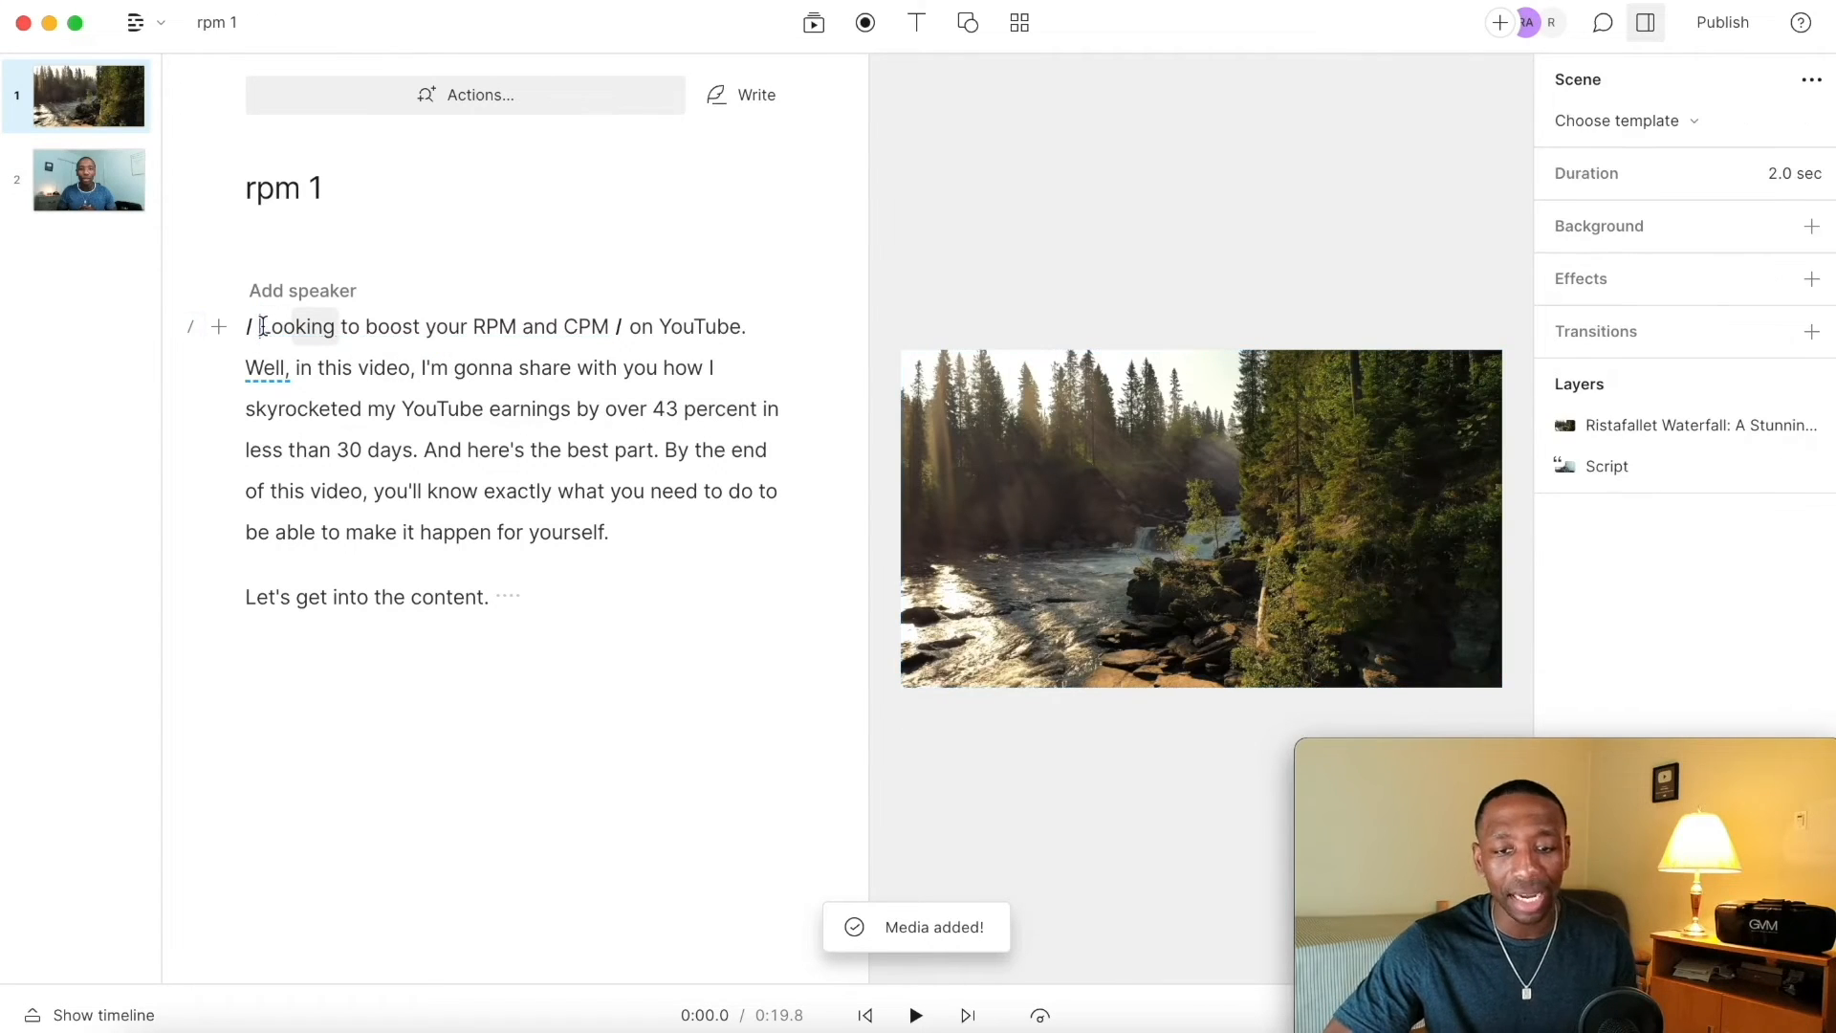
{"action": "key", "text": "space"}
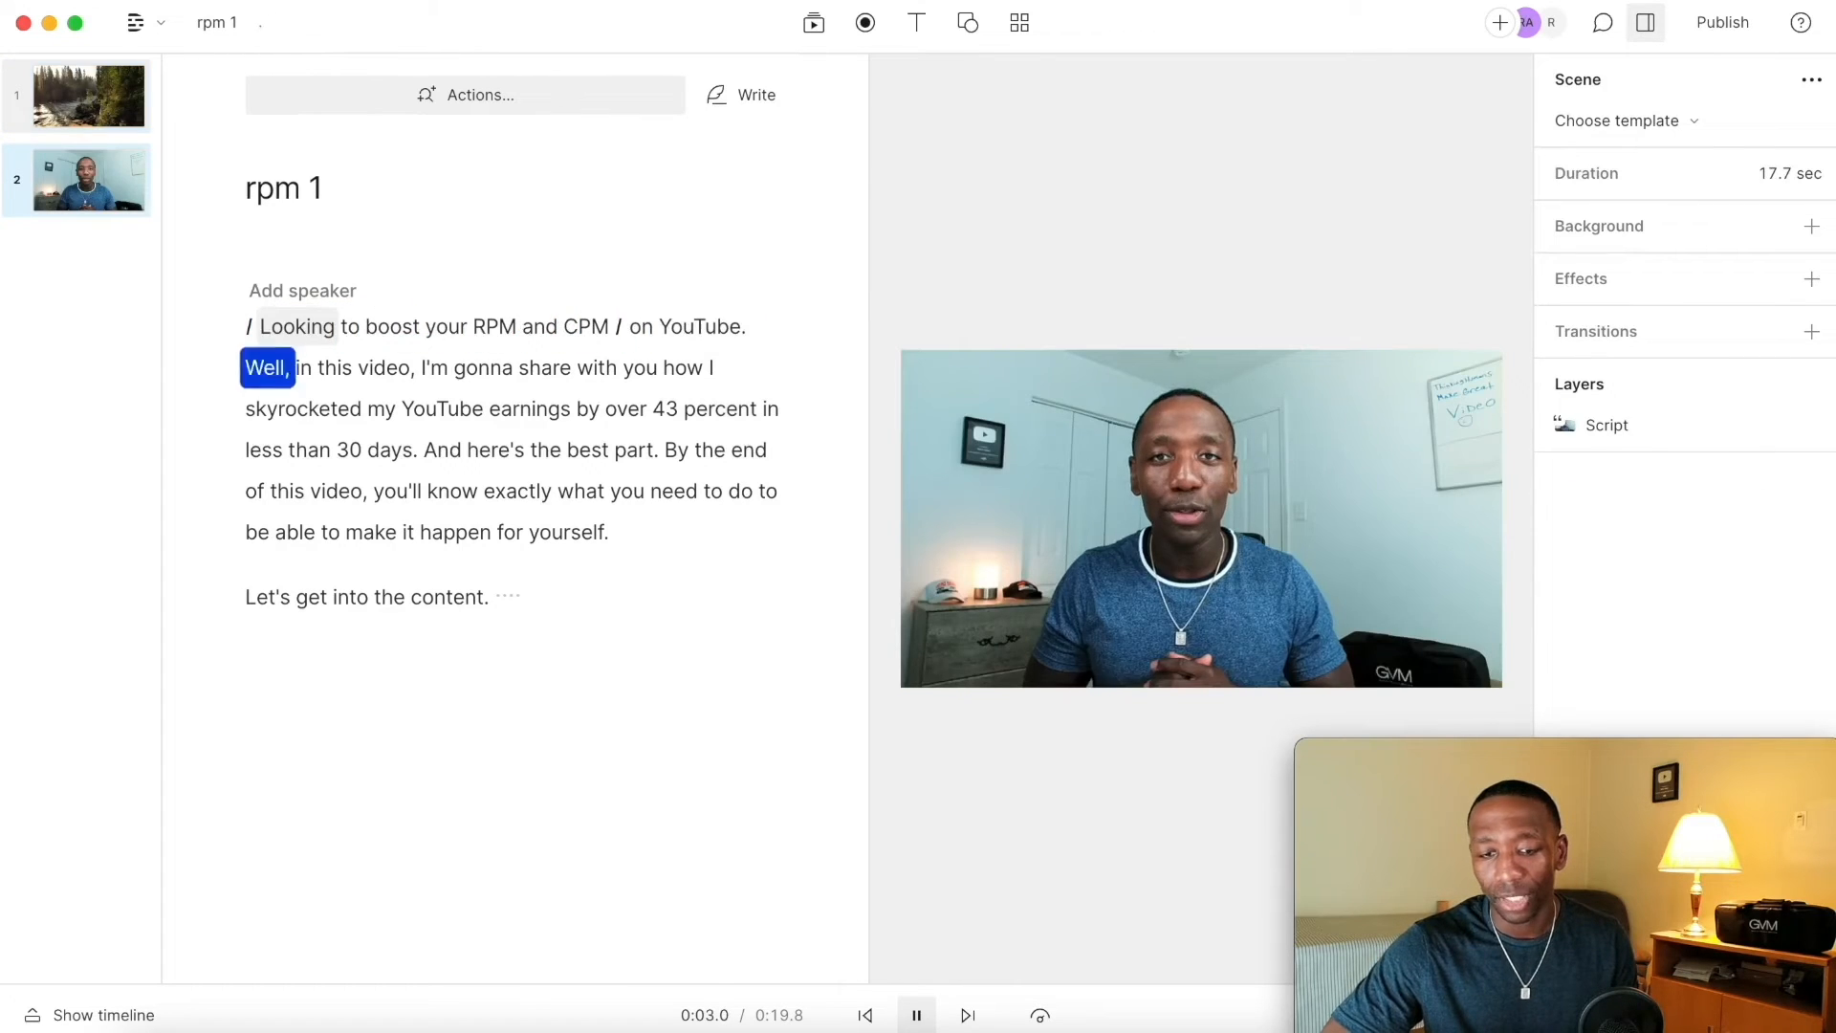
{"action": "key", "text": "space"}
{"action": "left_click", "coordinate": [261, 326]}
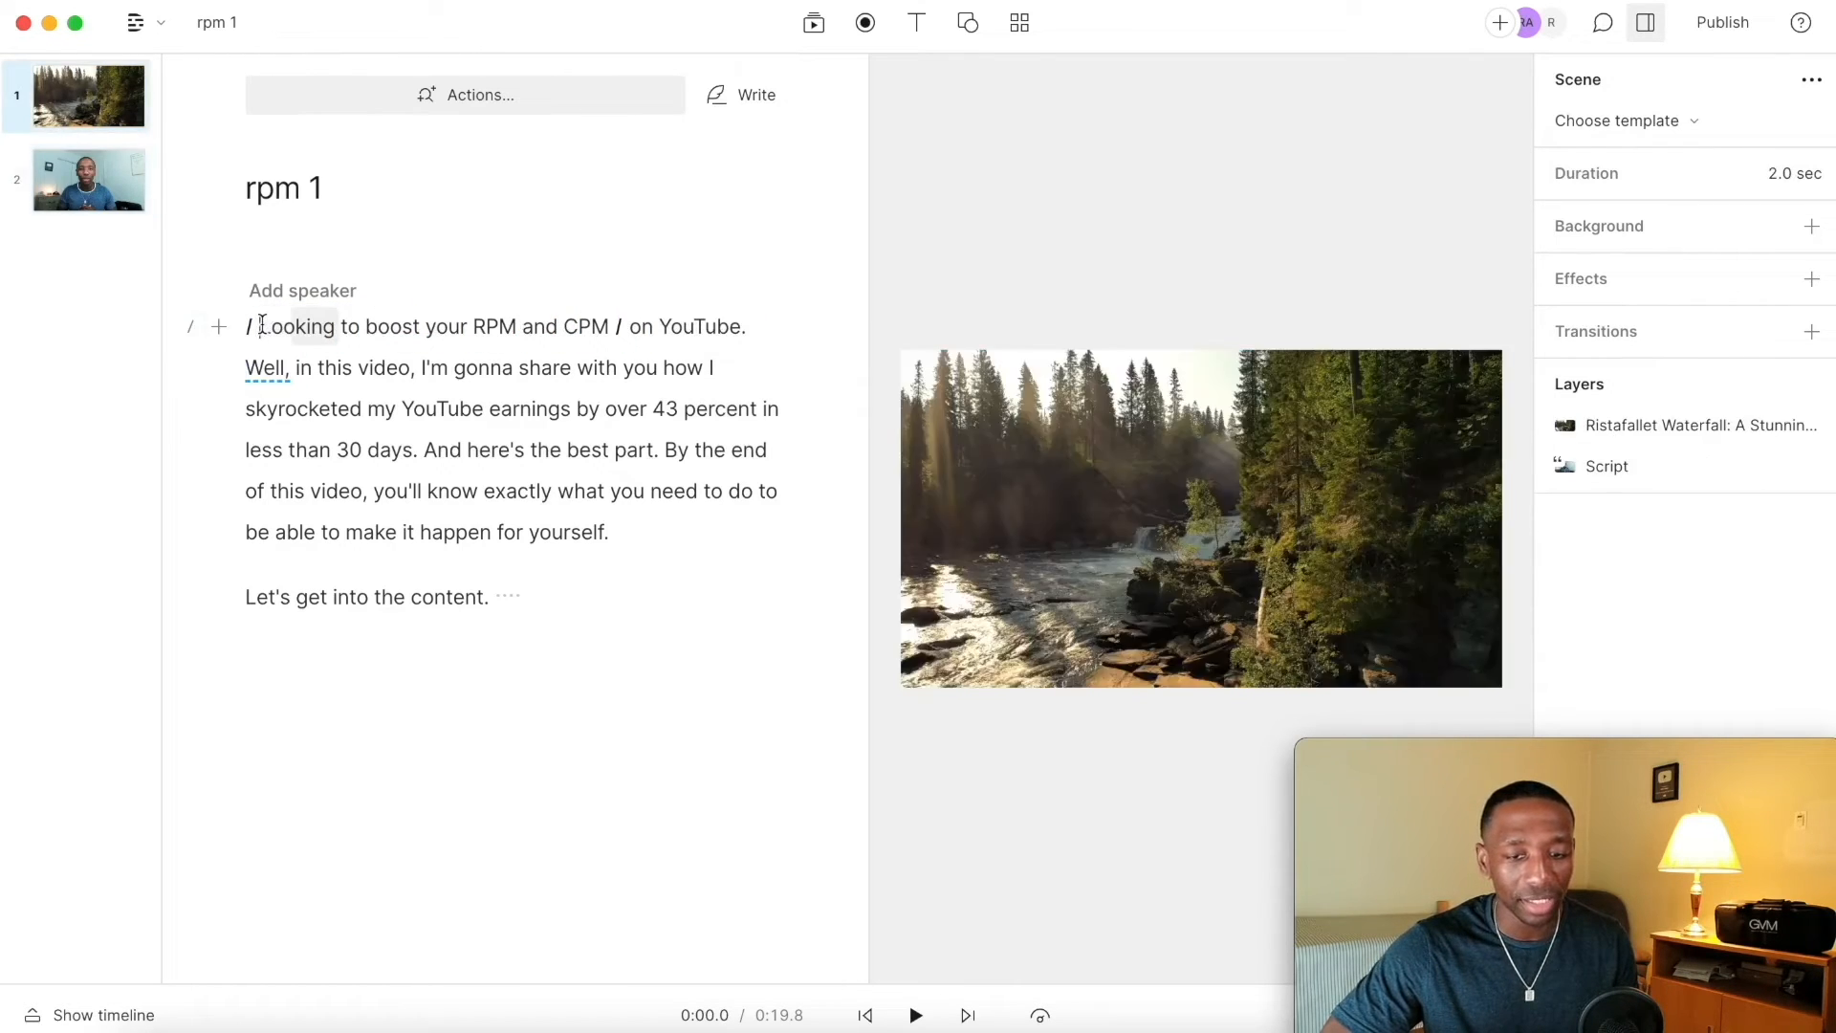
{"action": "key", "text": "space"}
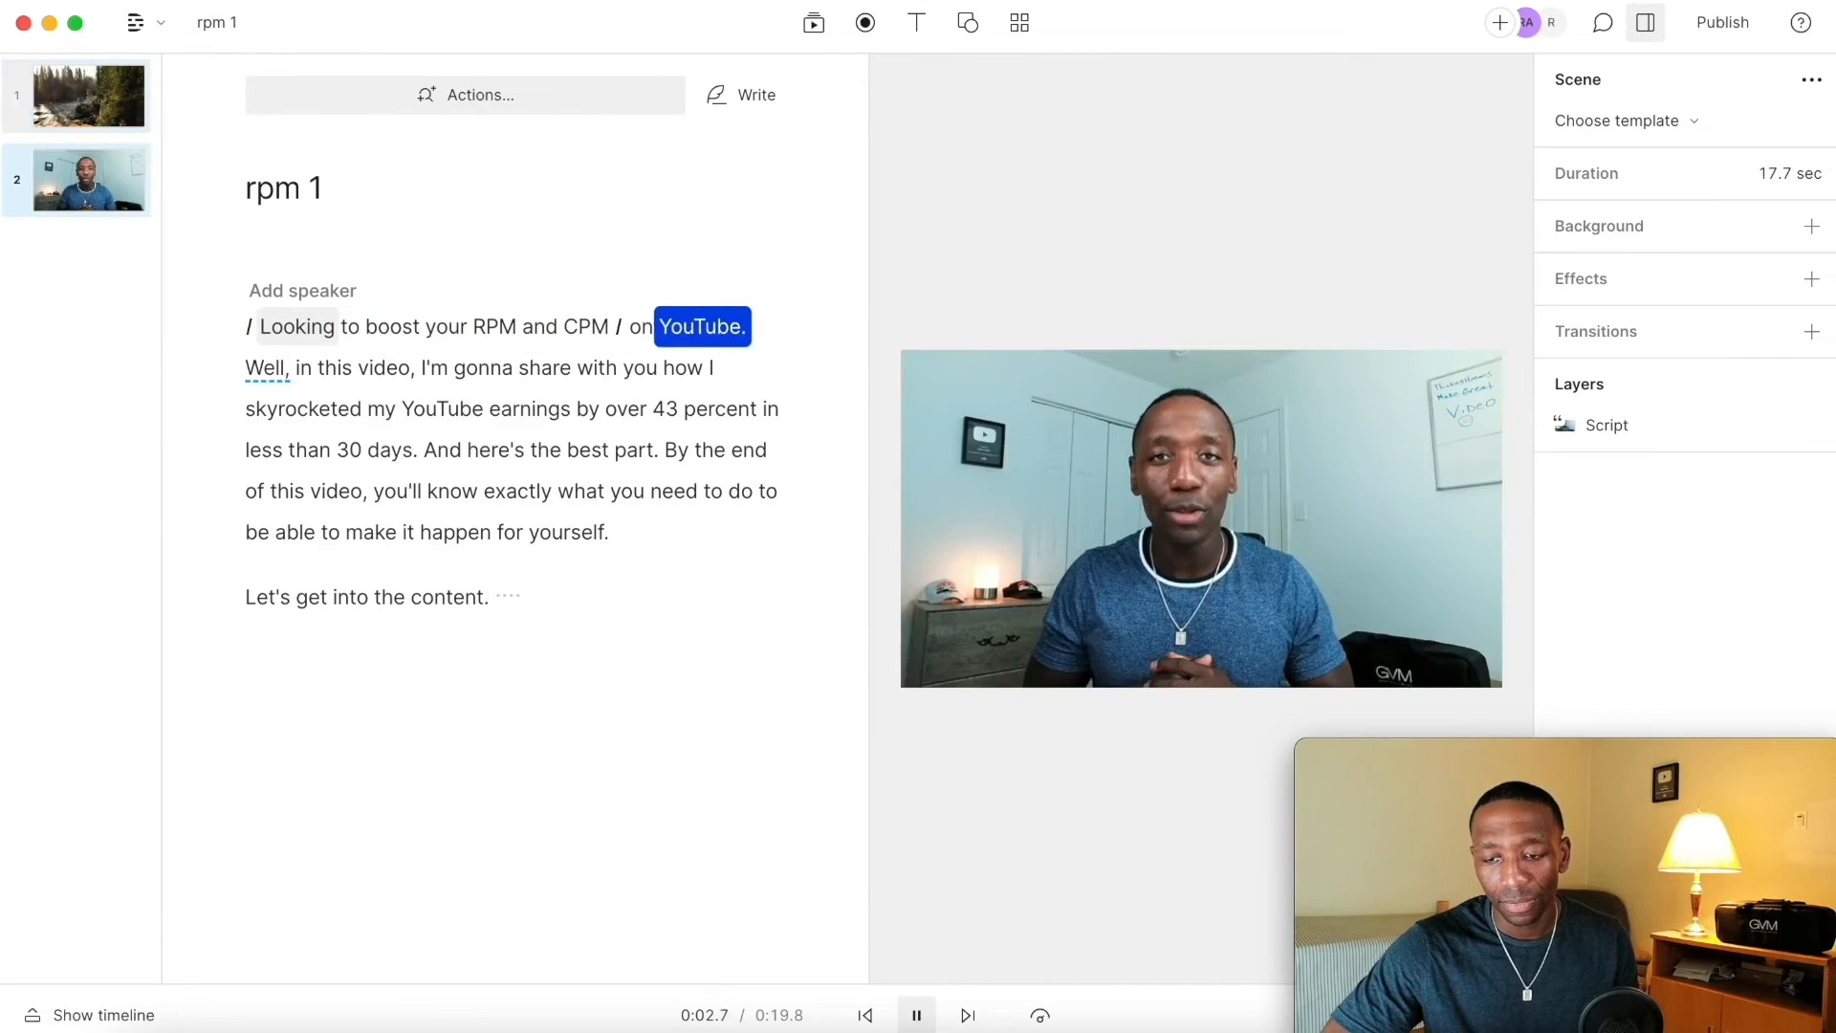
{"action": "key", "text": "space"}
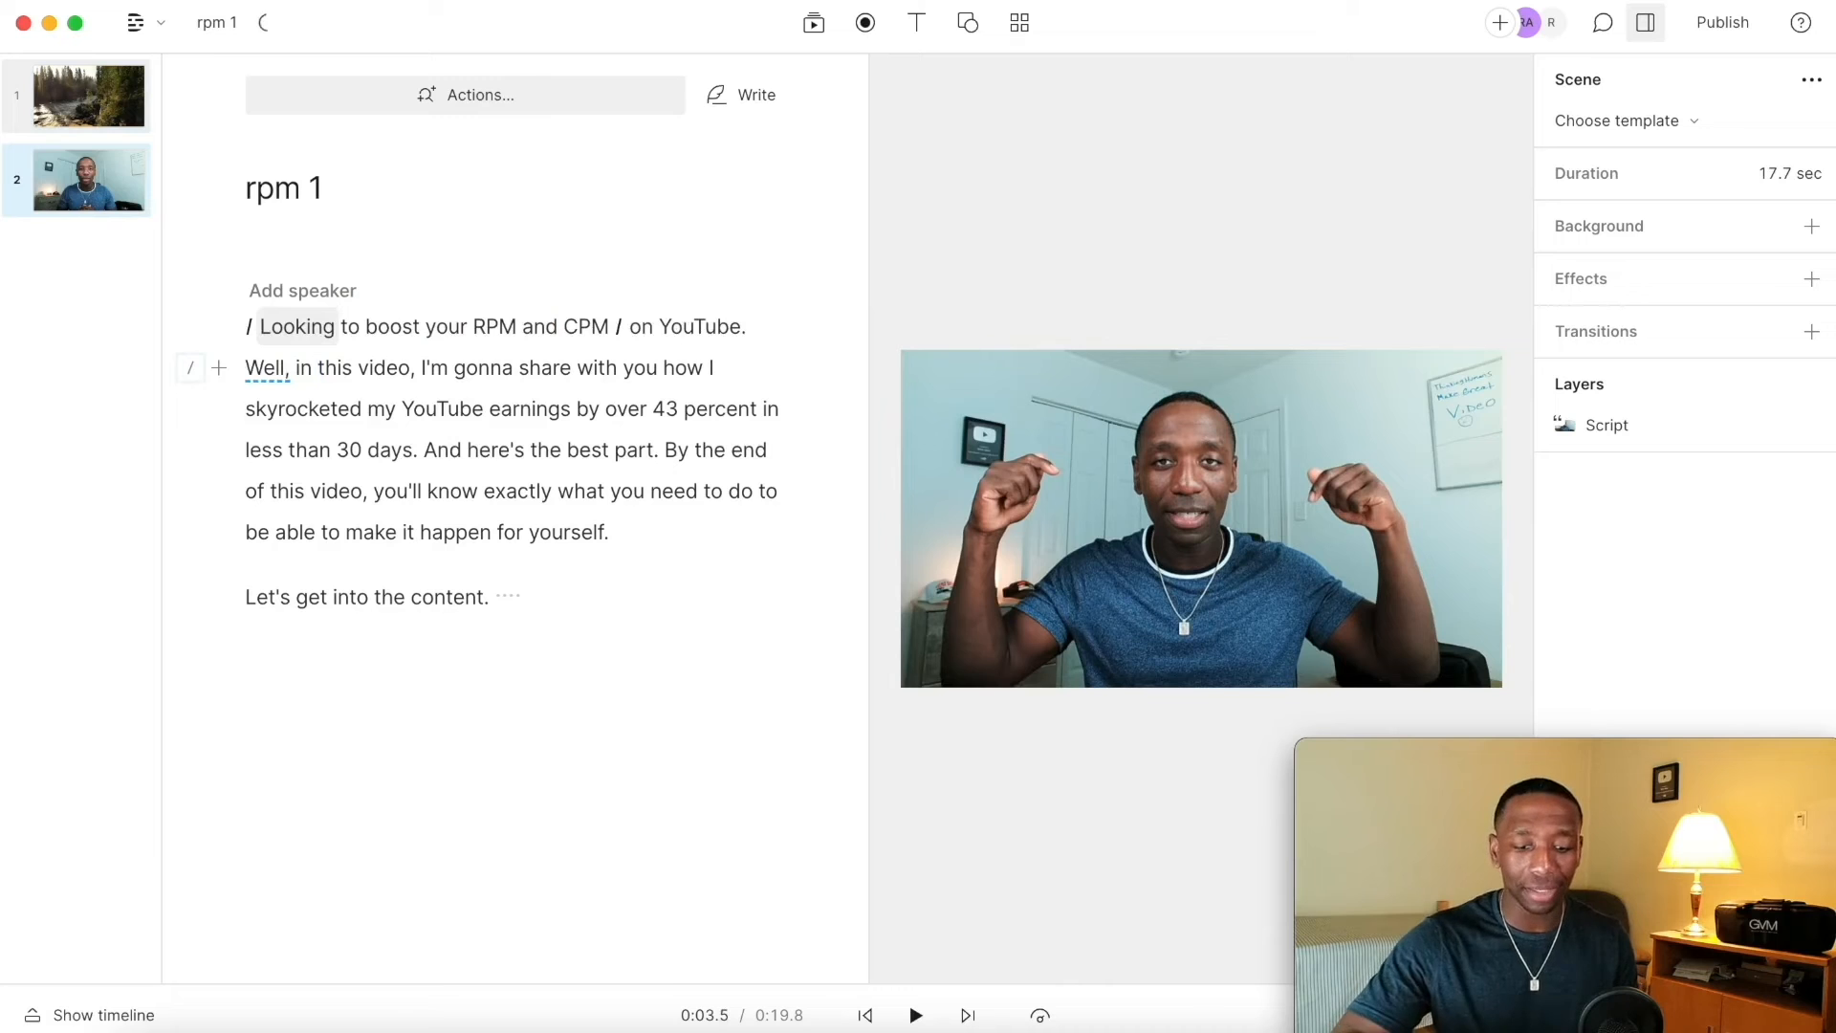
{"action": "key", "text": "super+z"}
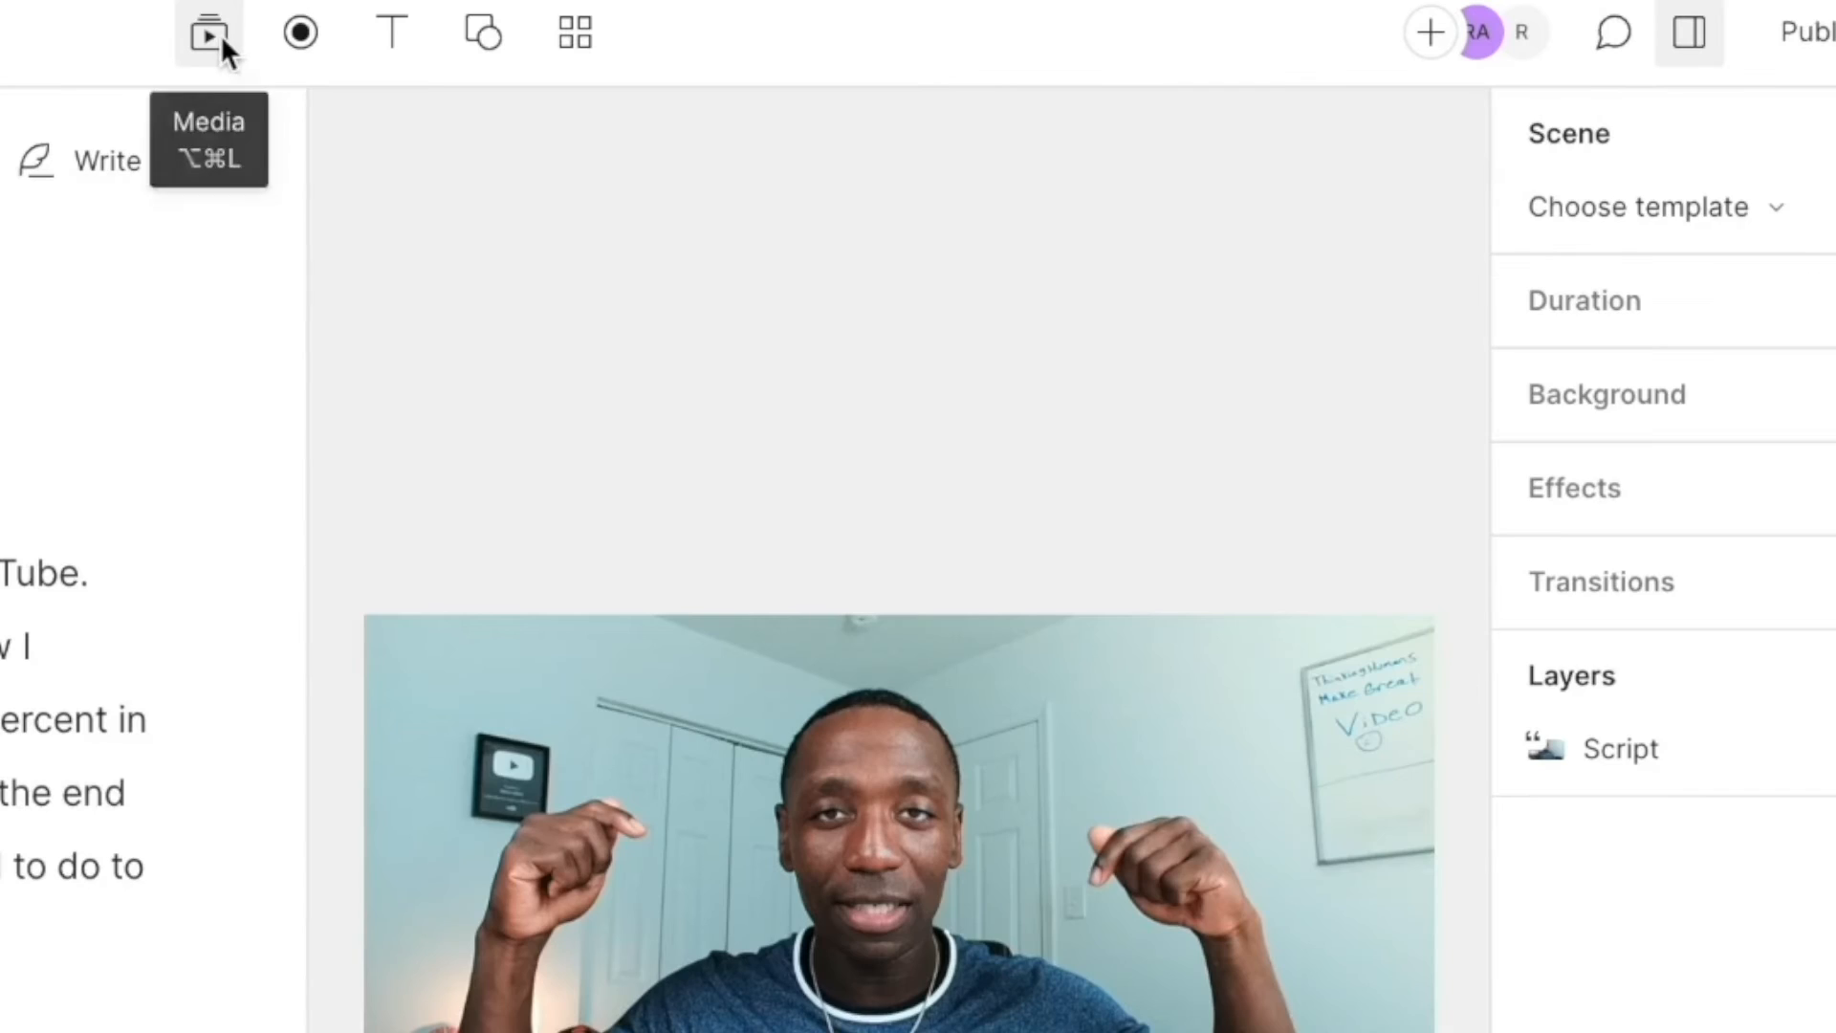
Step: Search sound effects for "whoosh lower", add Whoosh Lower Pitch at the start of the first scene, and preview it
{"action": "left_click", "coordinate": [812, 26]}
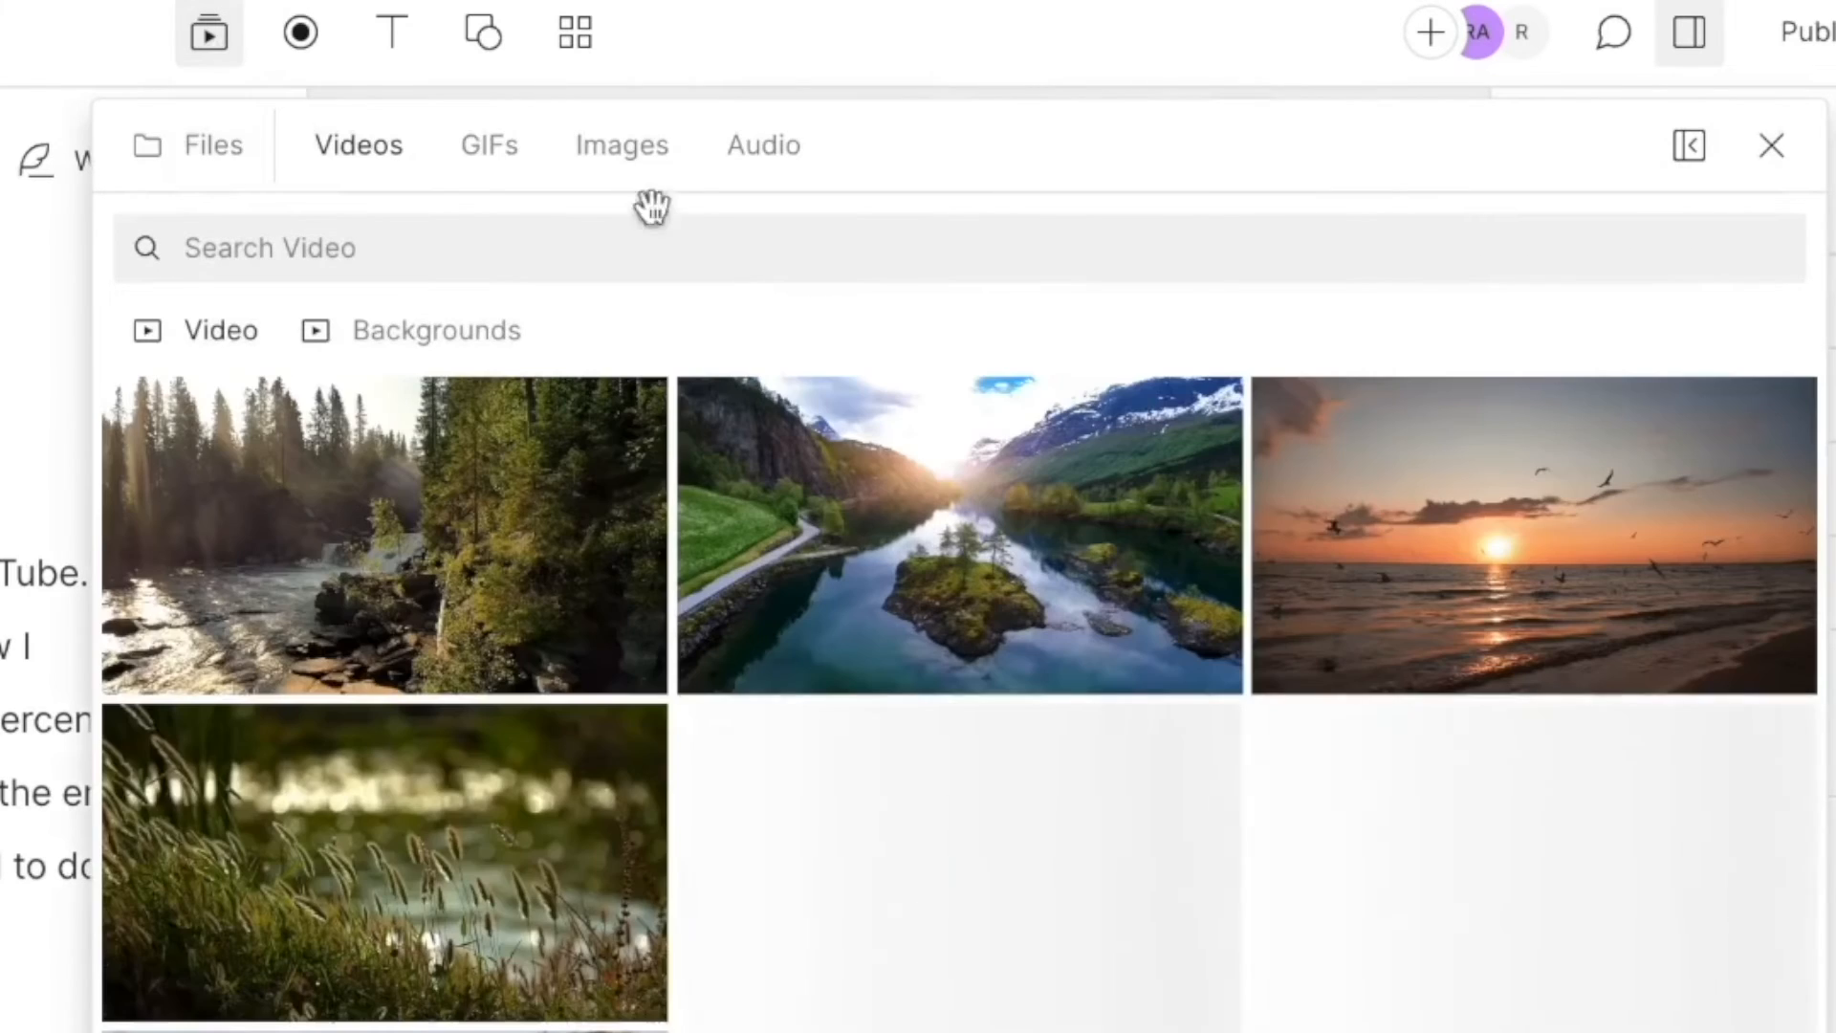
{"action": "left_click", "coordinate": [788, 144]}
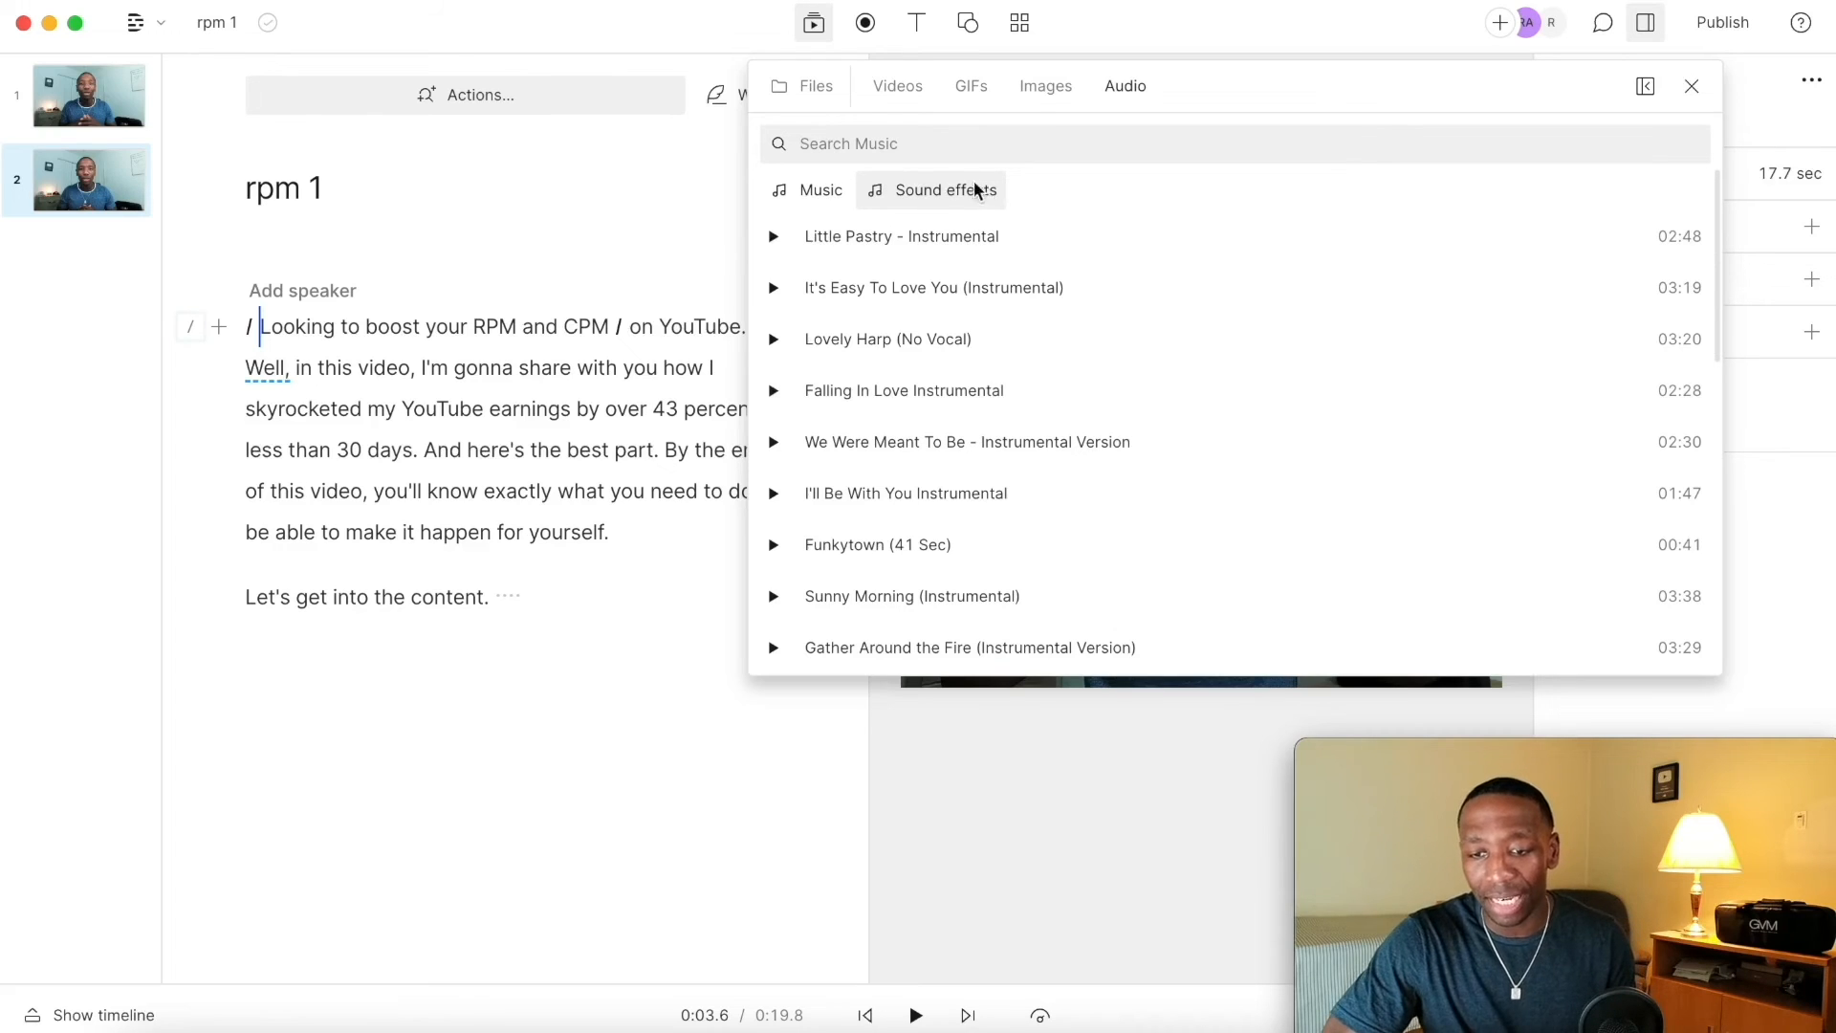
{"action": "left_click", "coordinate": [989, 189]}
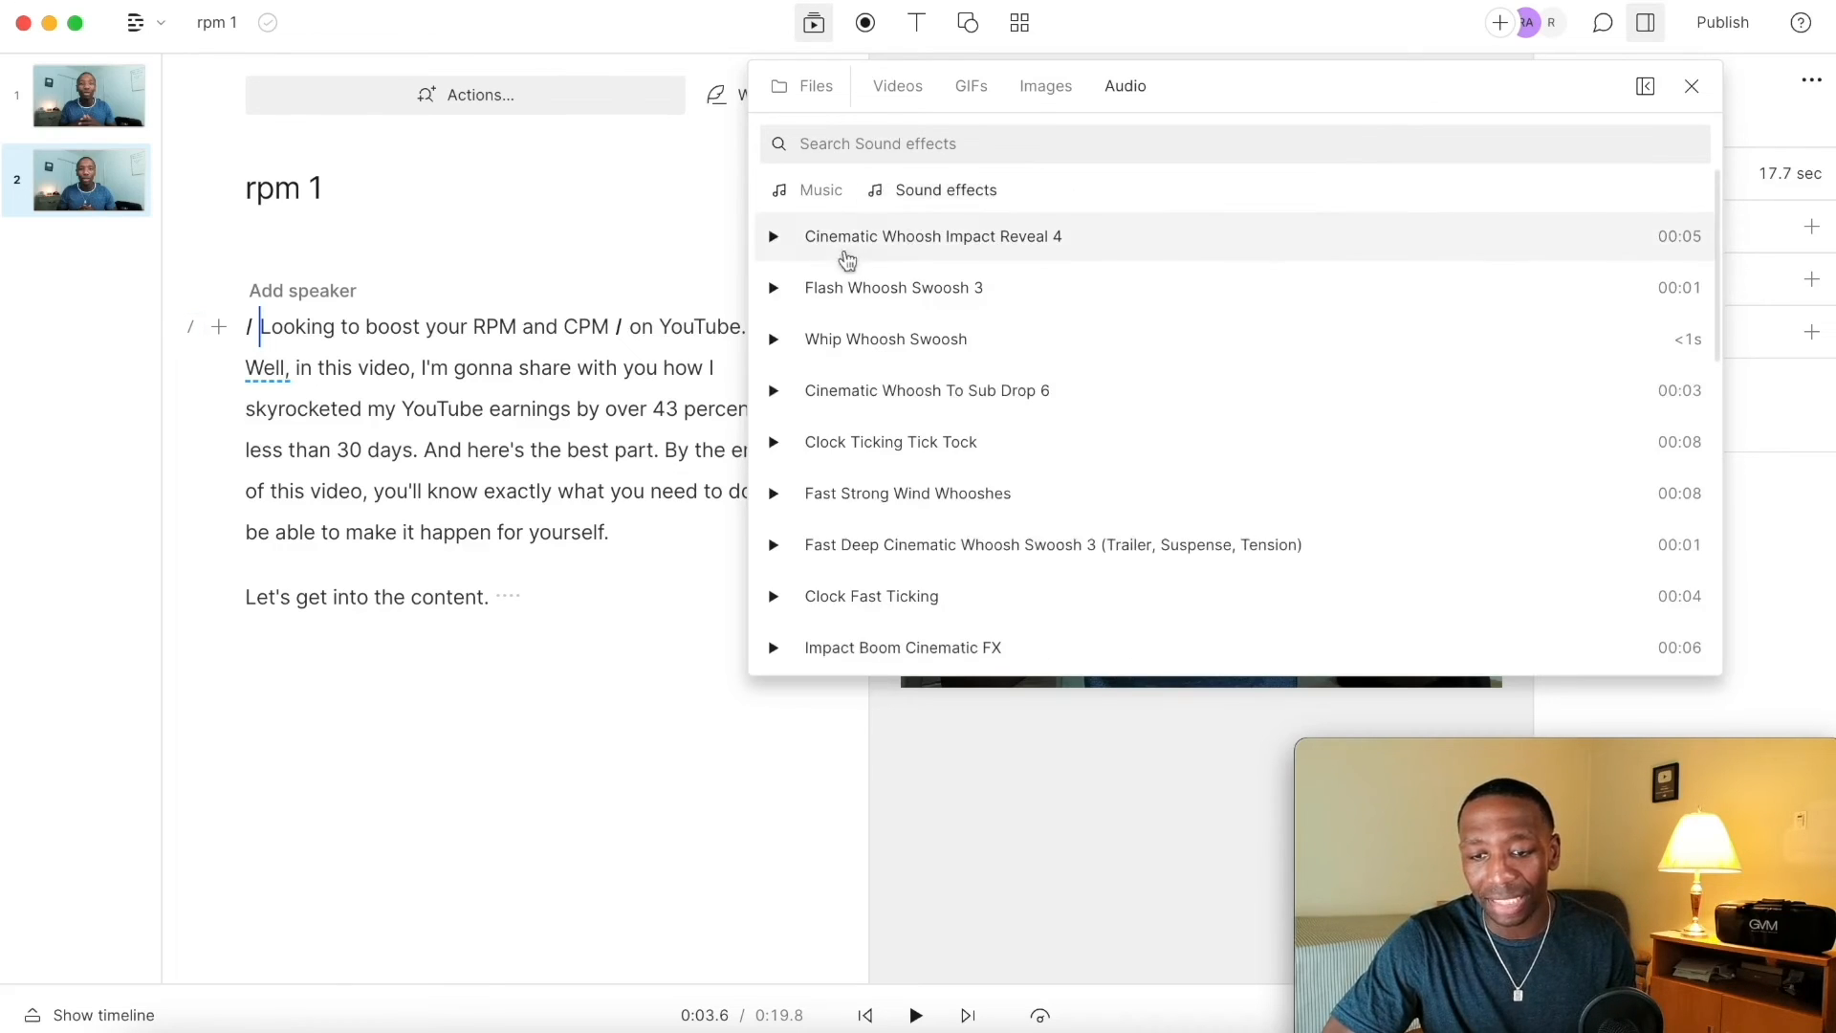
{"action": "type", "text": "whoo"}
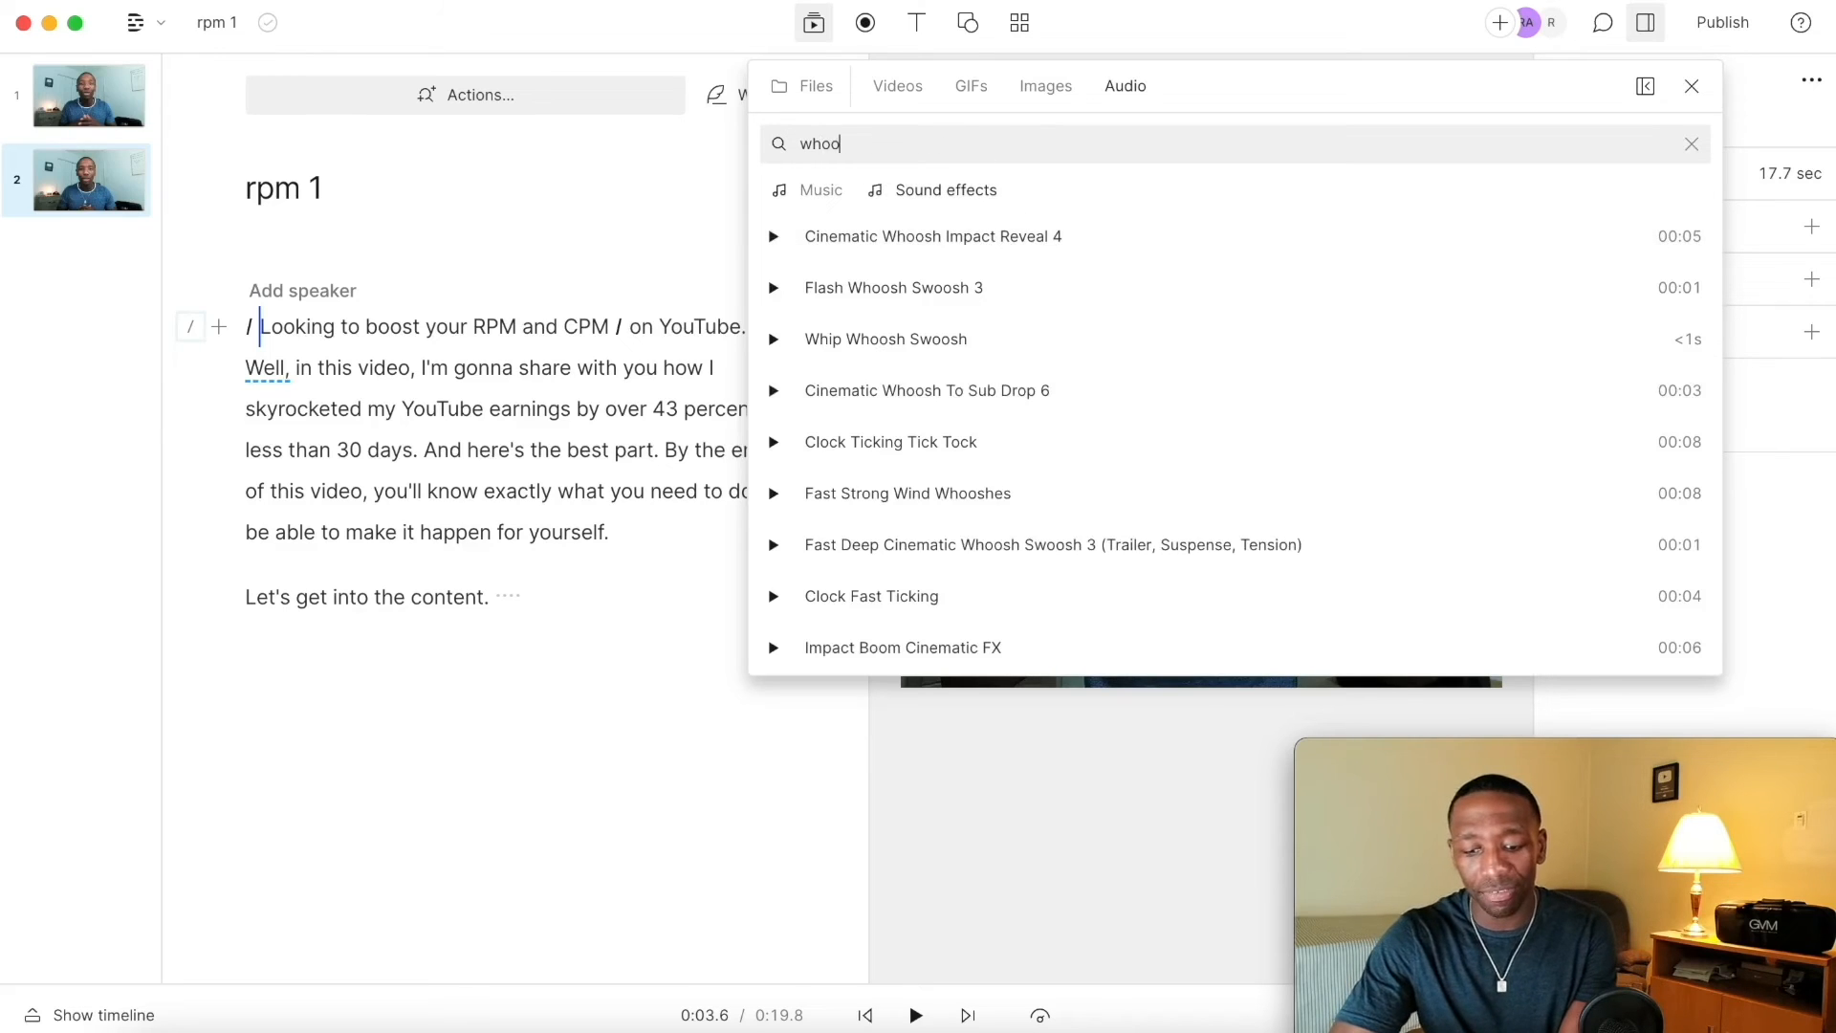
{"action": "type", "text": "sh lower"}
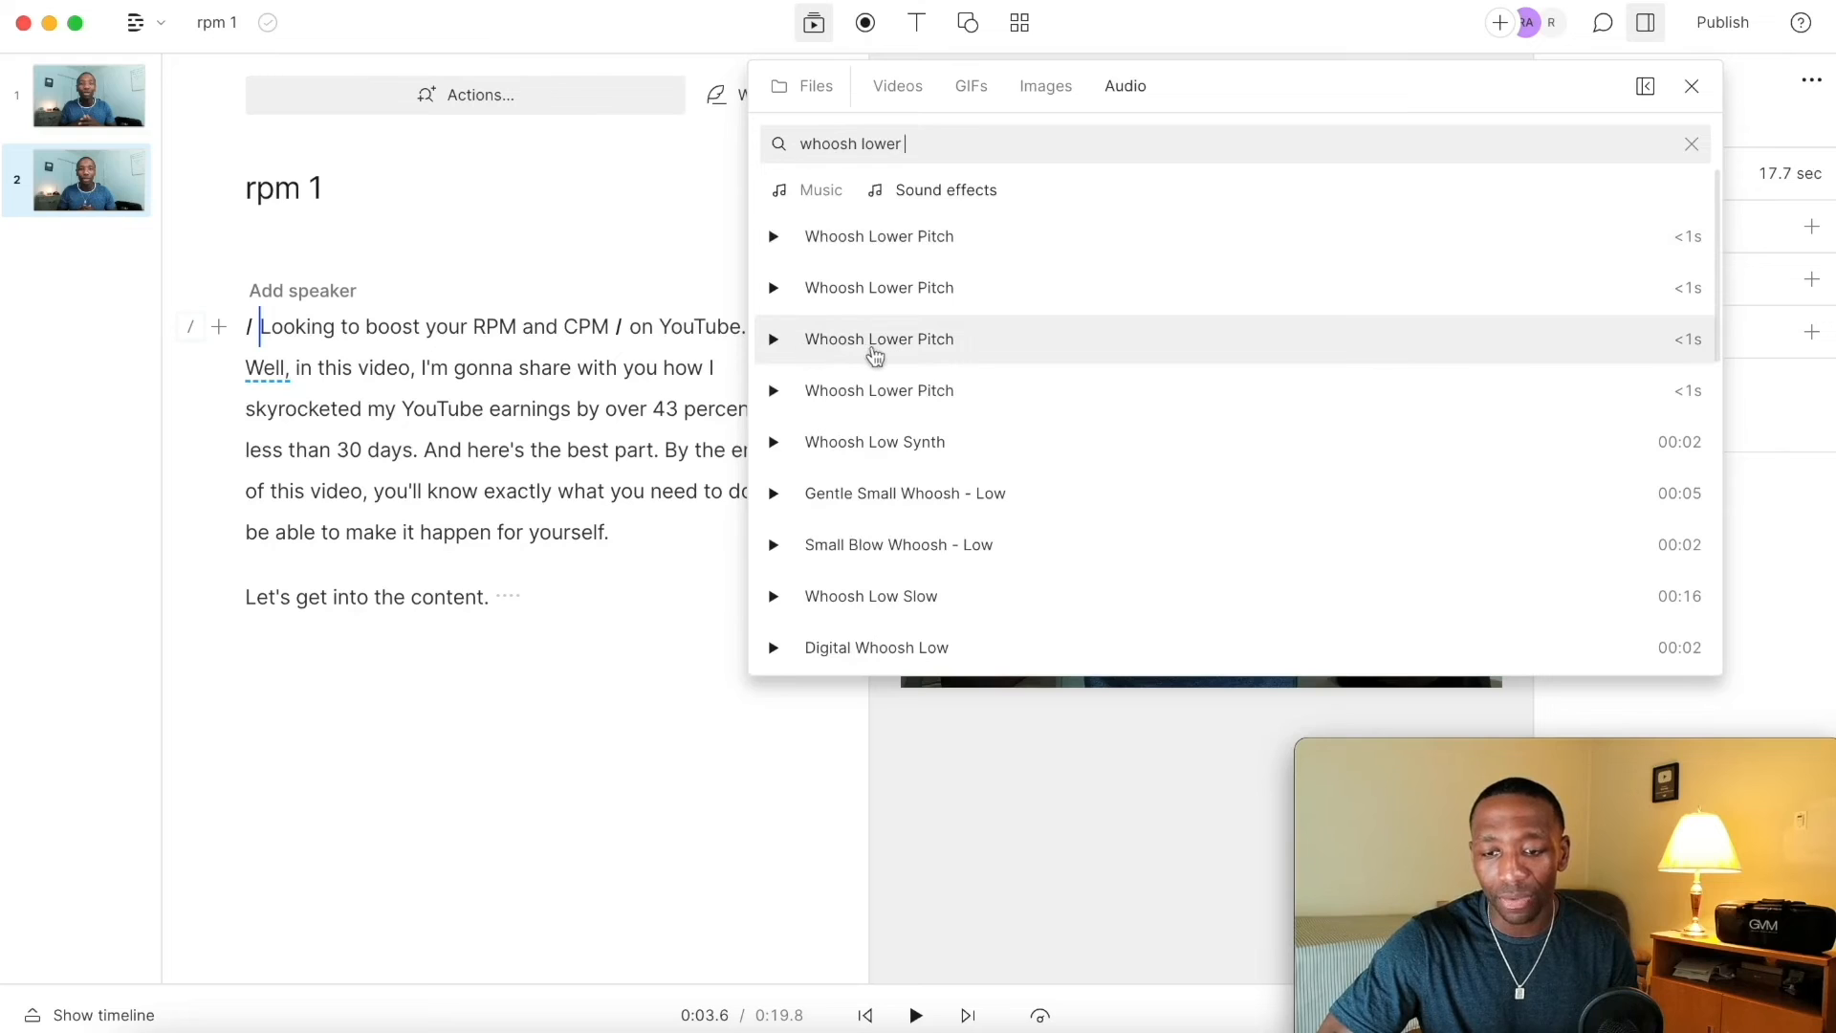
{"action": "left_click", "coordinate": [876, 355]}
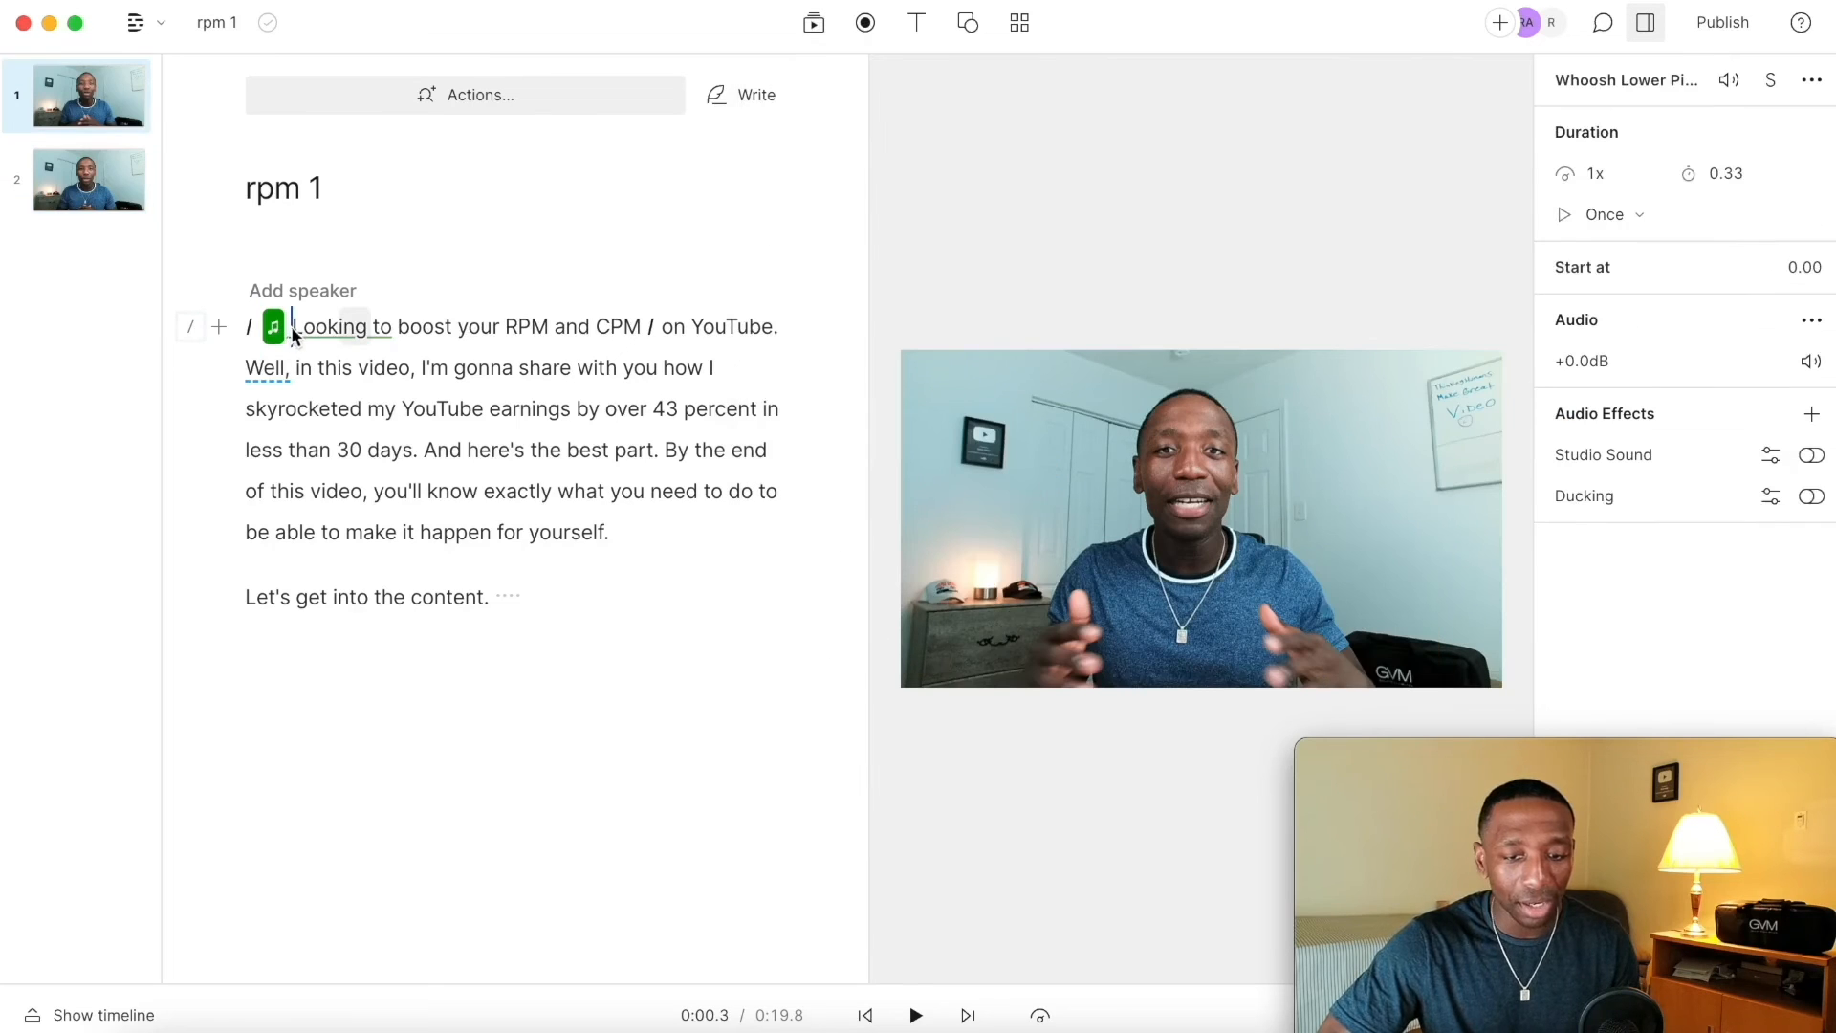
{"action": "left_click", "coordinate": [293, 327]}
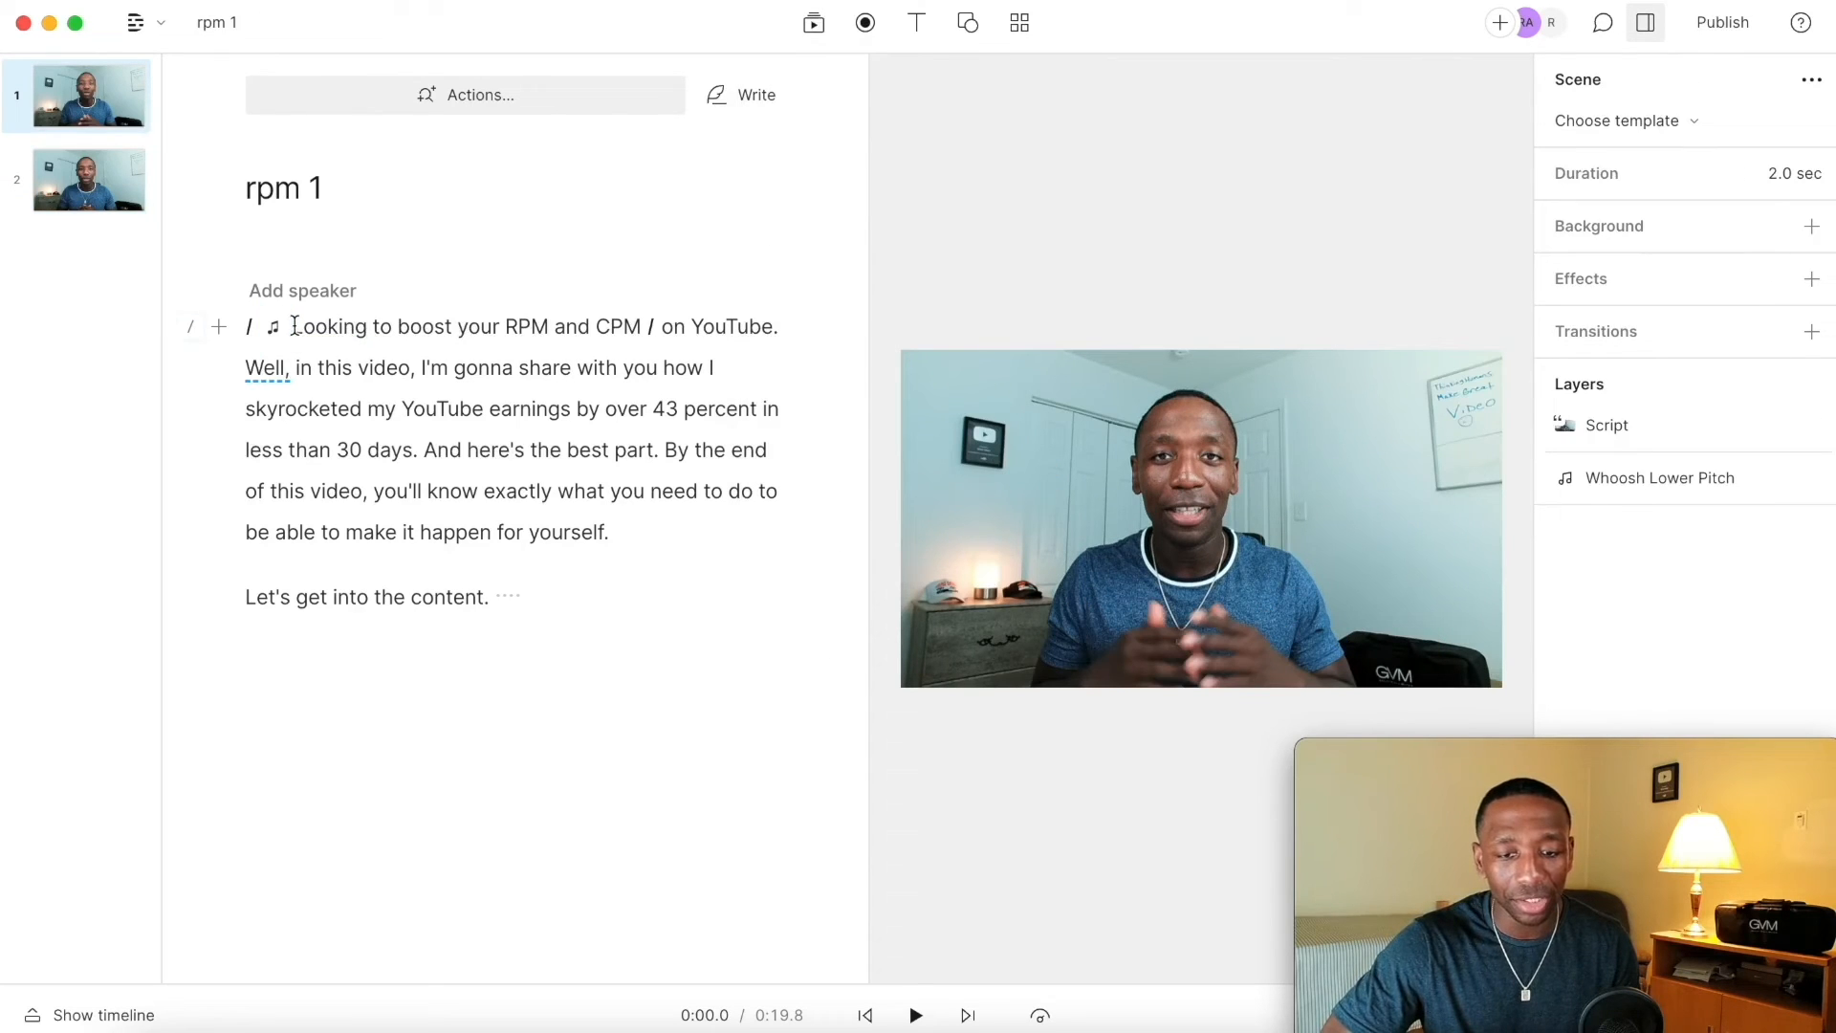
{"action": "key", "text": "space"}
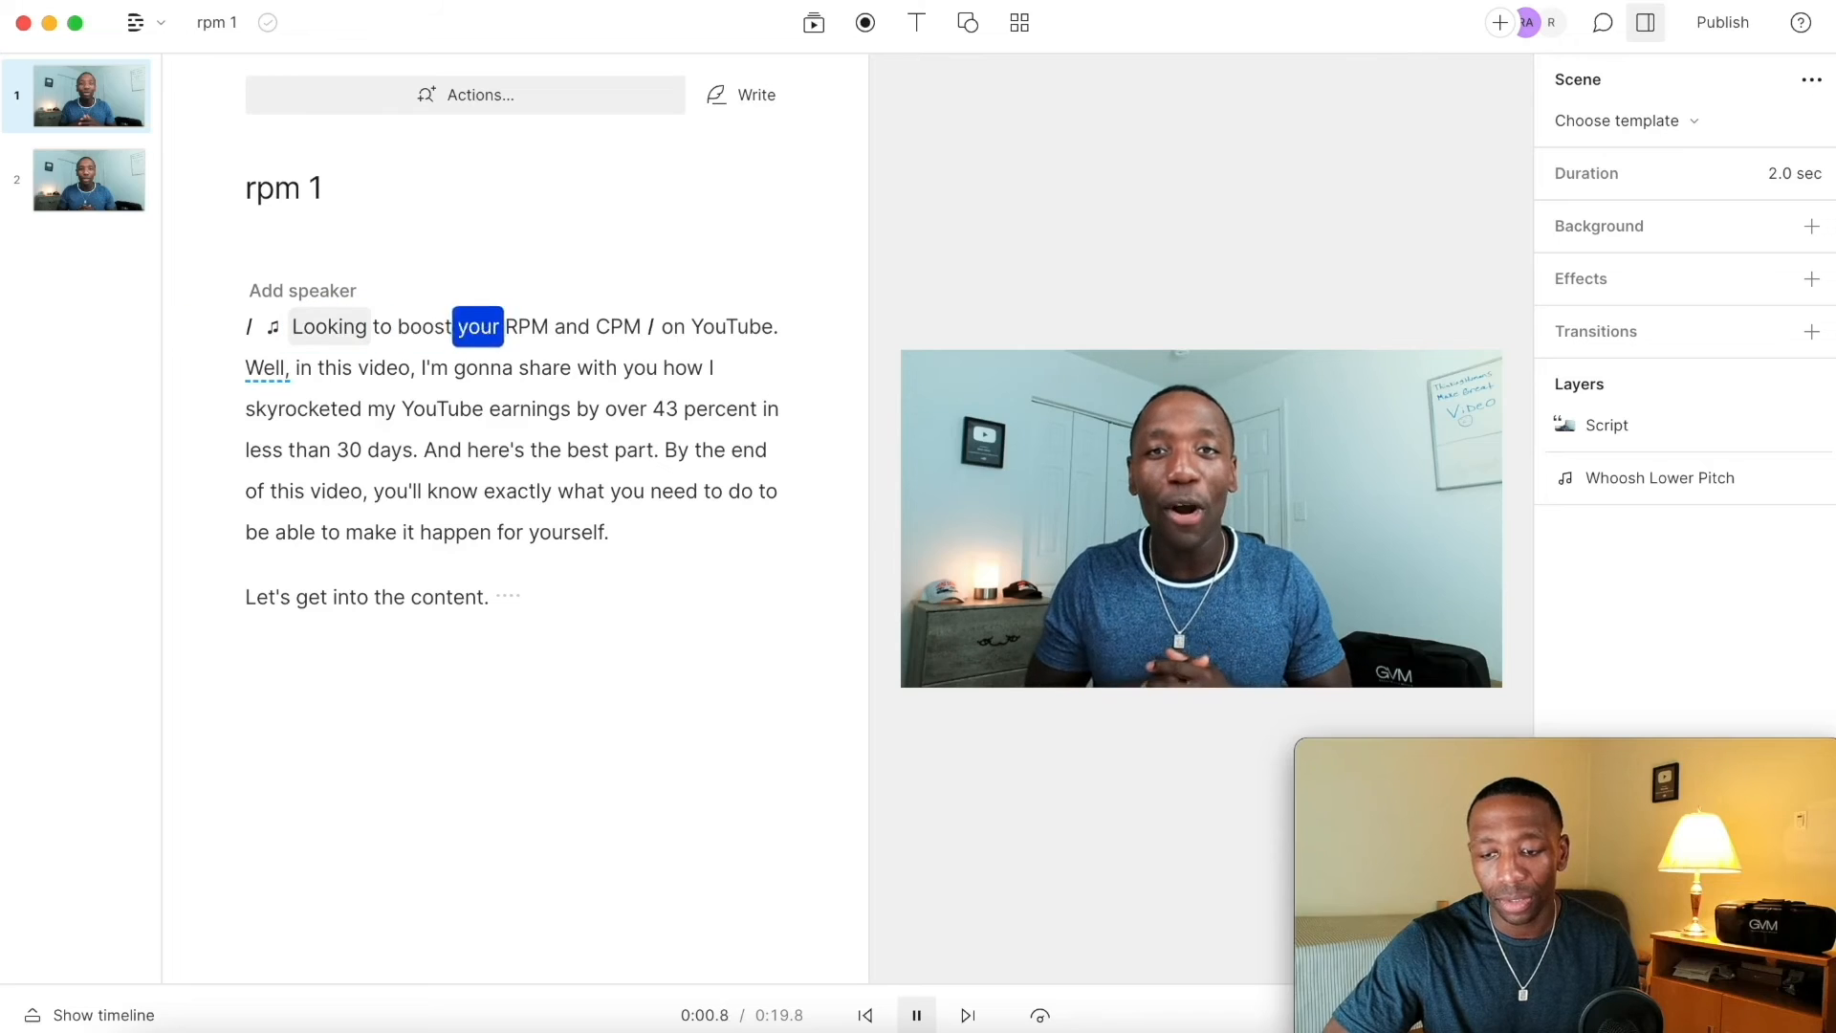
{"action": "key", "text": "space"}
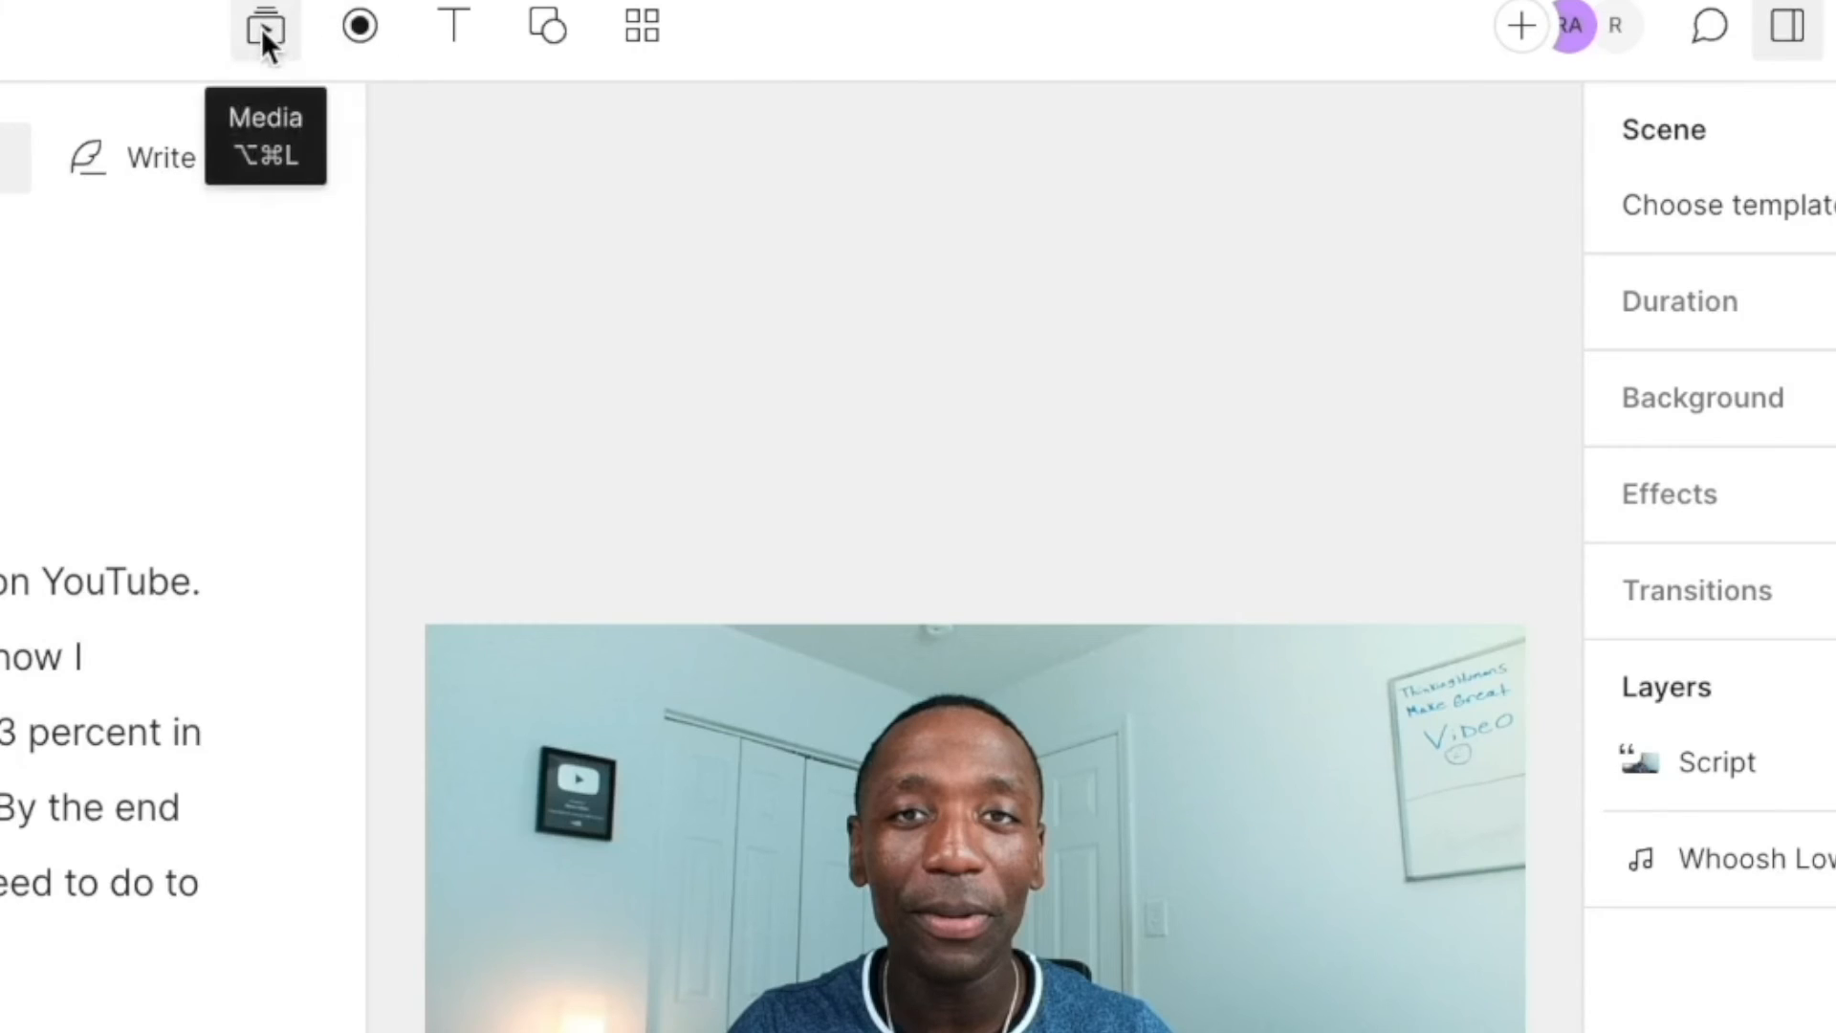
Step: Generate a Text to Image picture from the prompt "a fly on the wall", insert the first result into the first scene, and preview it
{"action": "left_click", "coordinate": [261, 28]}
{"action": "left_click", "coordinate": [434, 144]}
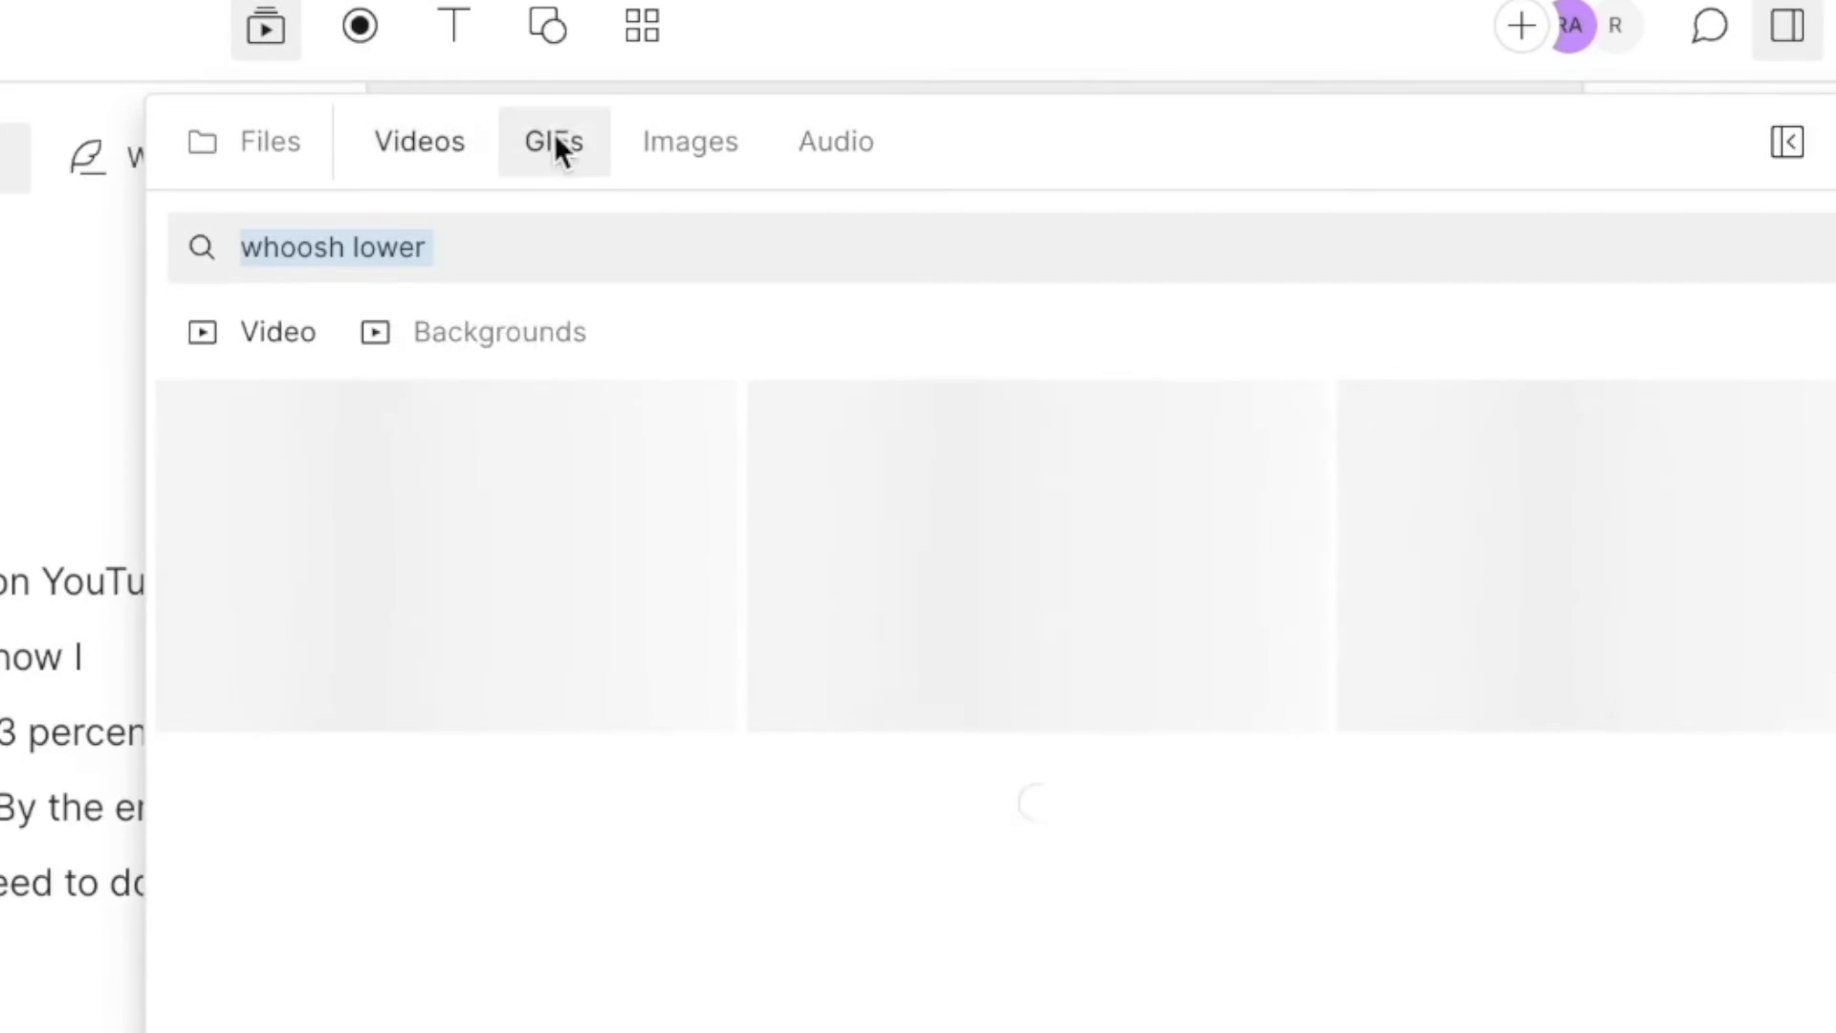
{"action": "left_click", "coordinate": [564, 145]}
{"action": "left_click", "coordinate": [694, 143]}
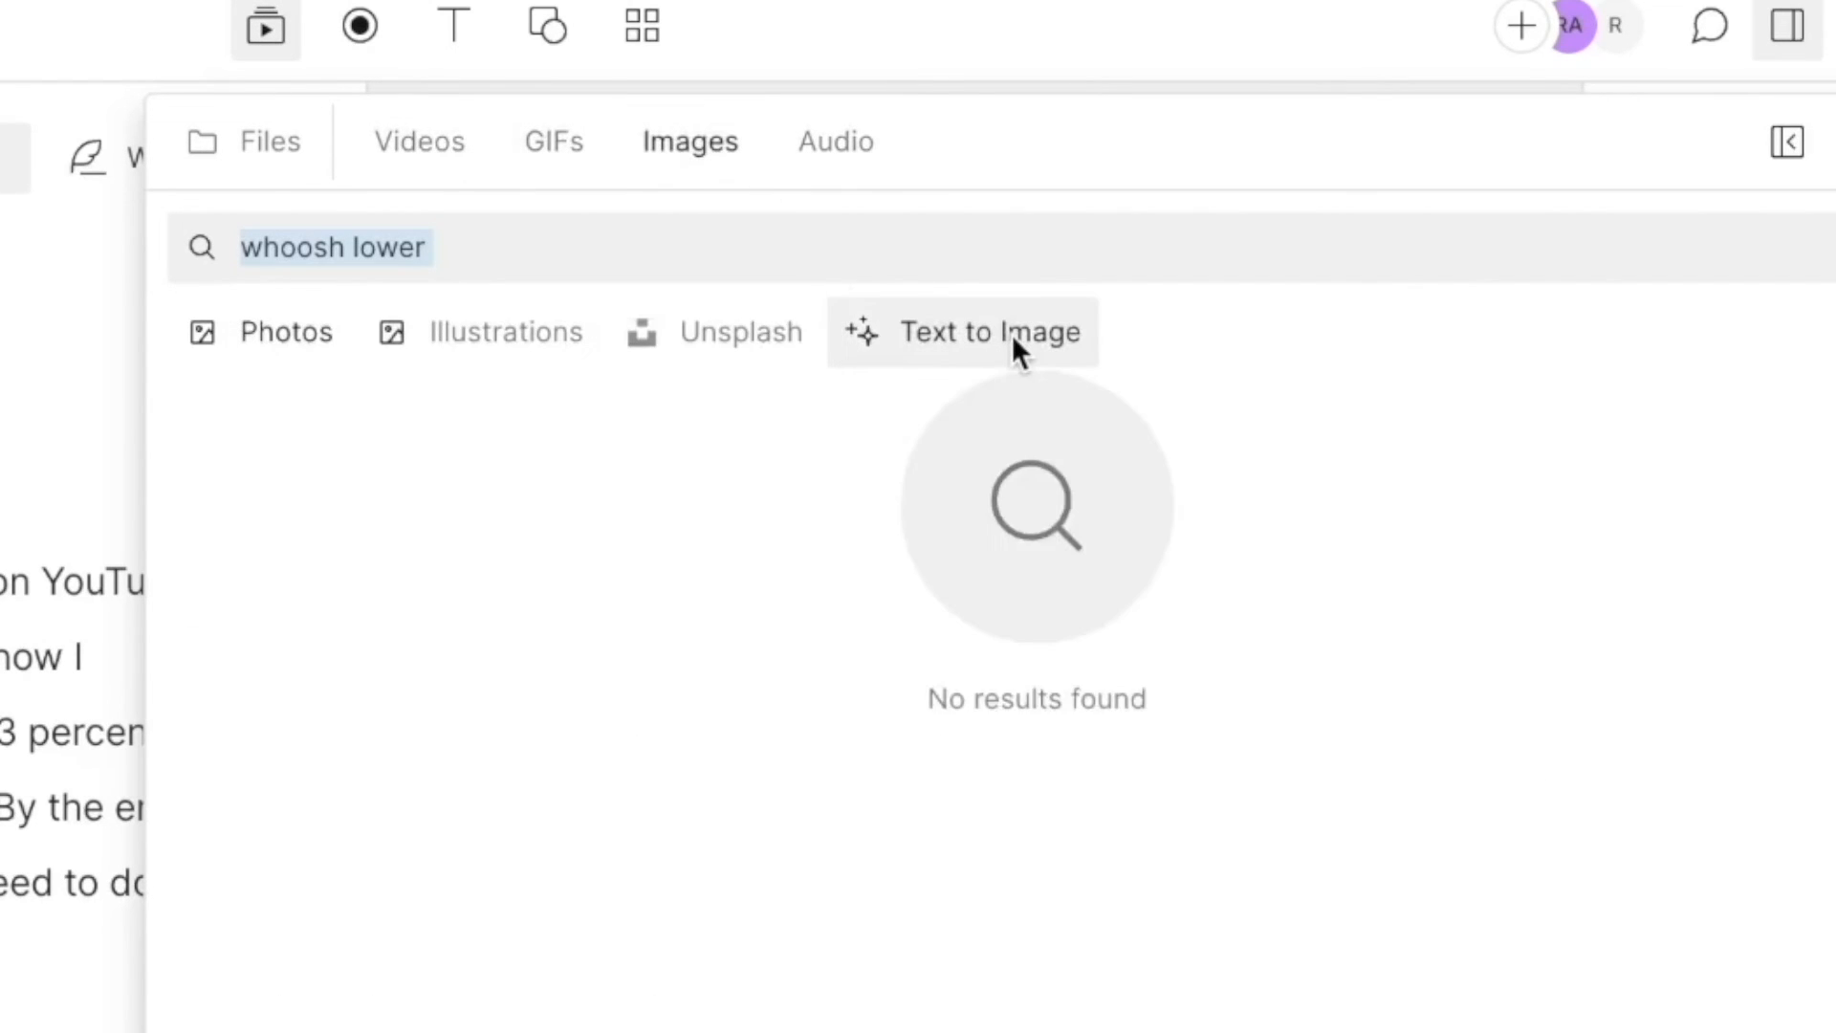
{"action": "left_click", "coordinate": [1012, 334]}
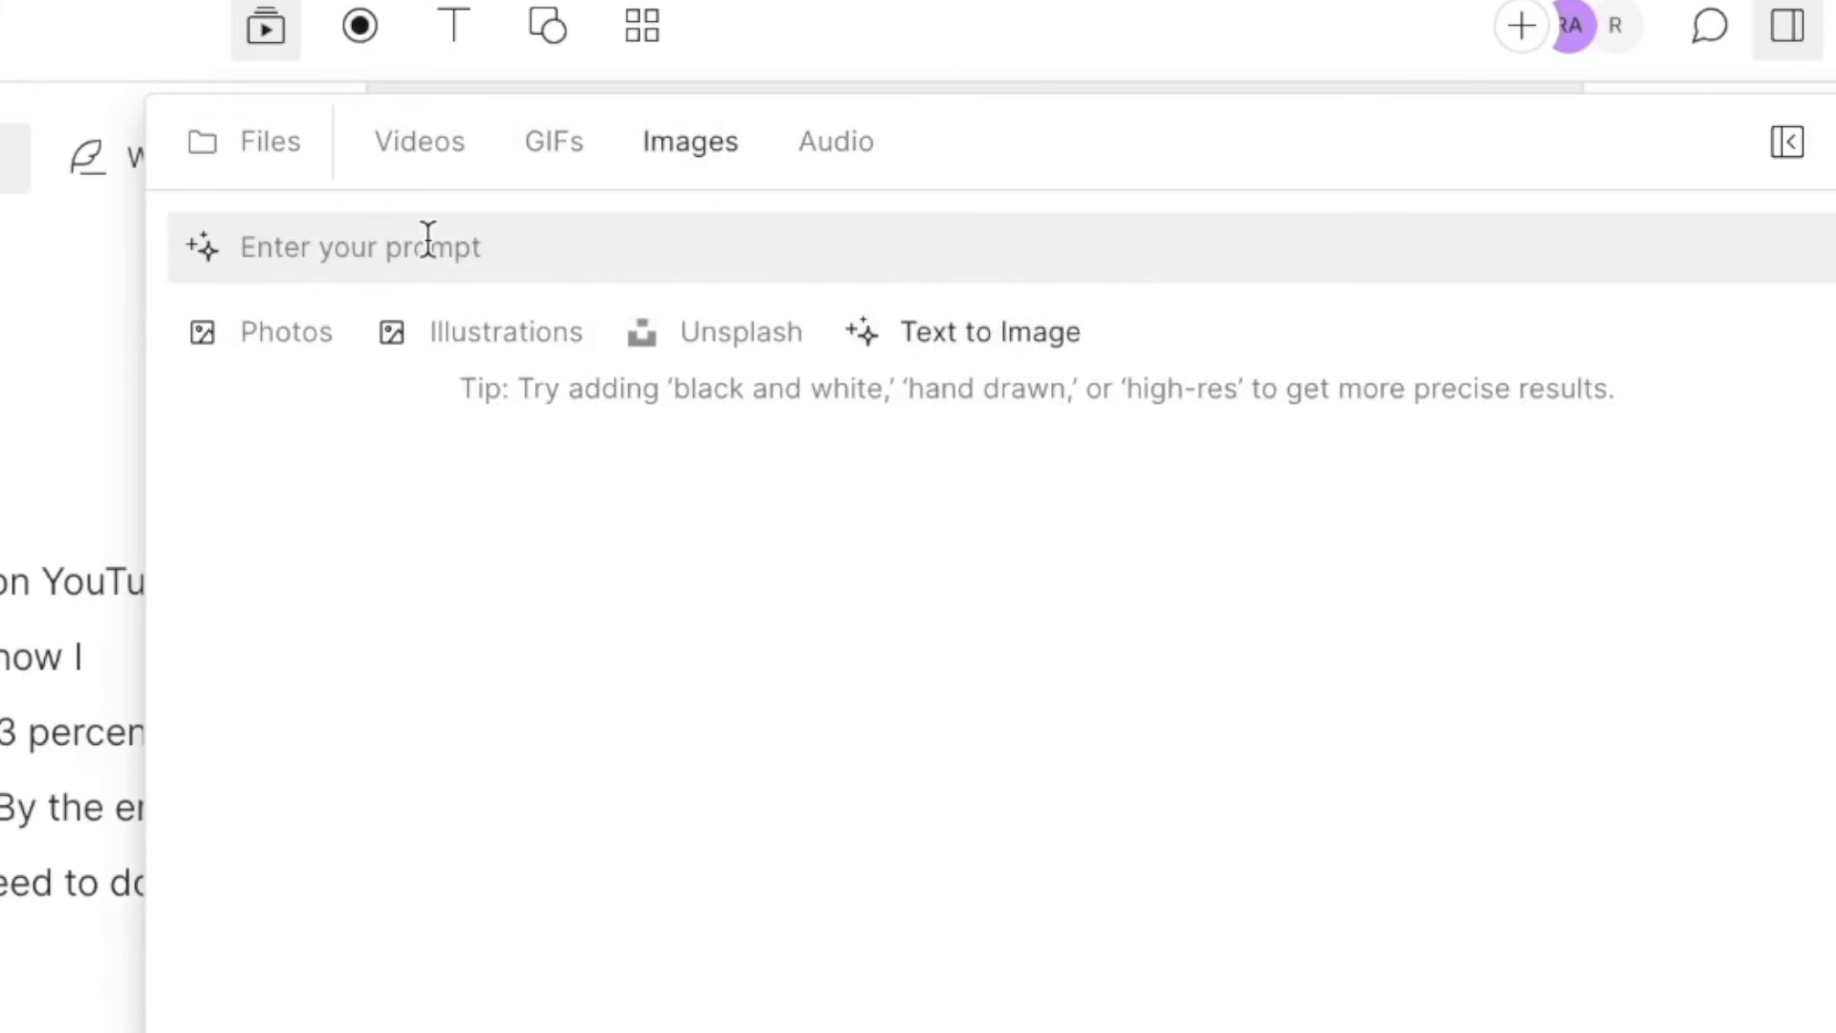
{"action": "type", "text": "a fly on the"}
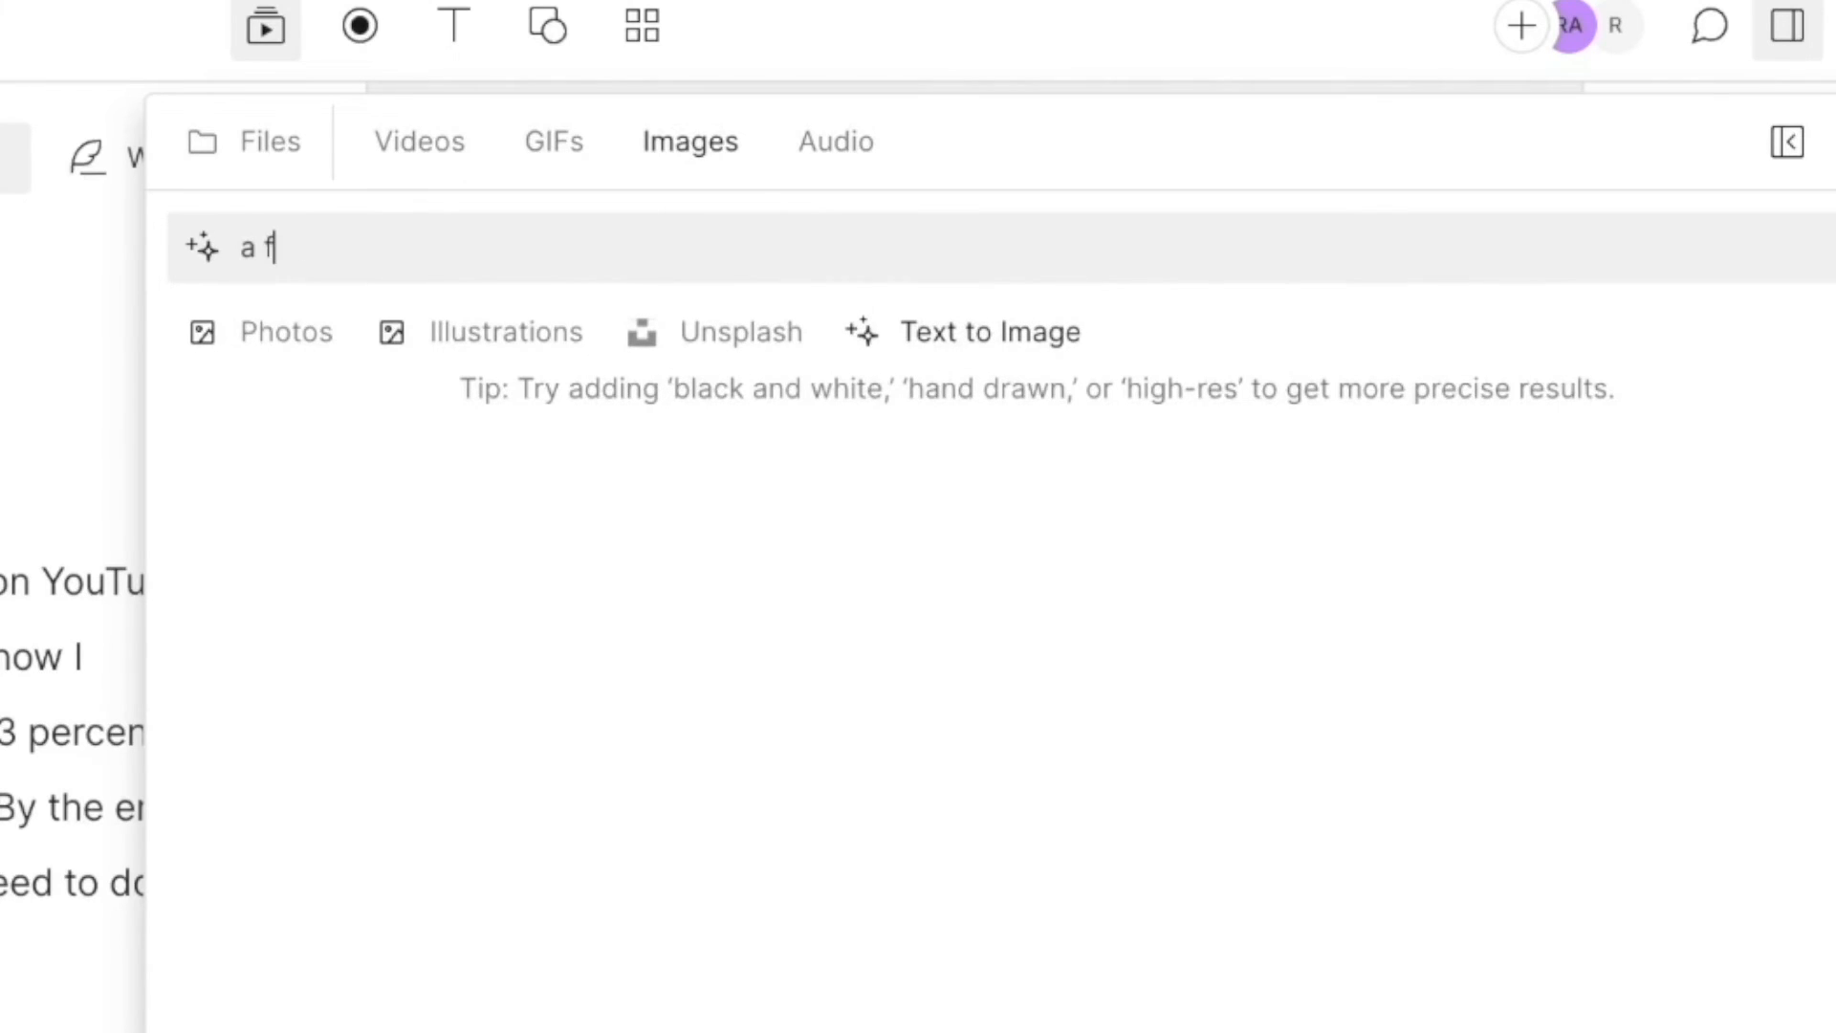
{"action": "type", "text": " wall"}
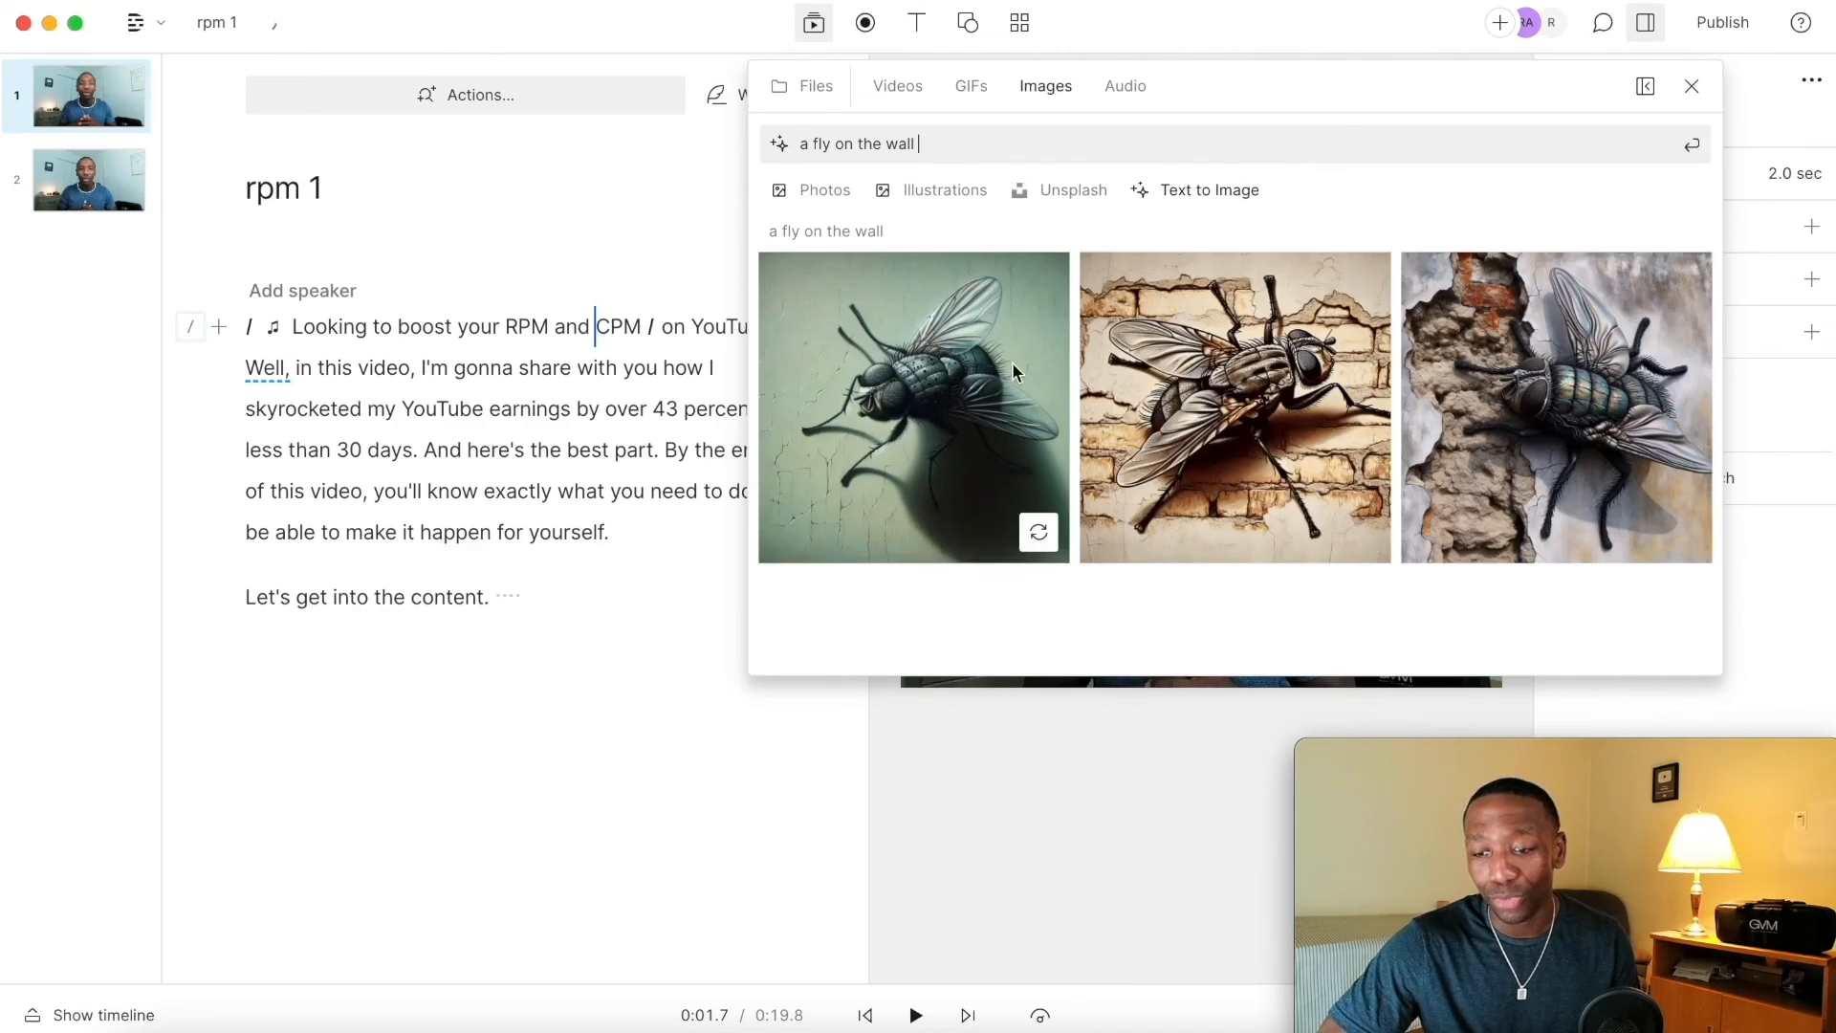
{"action": "left_click", "coordinate": [944, 368]}
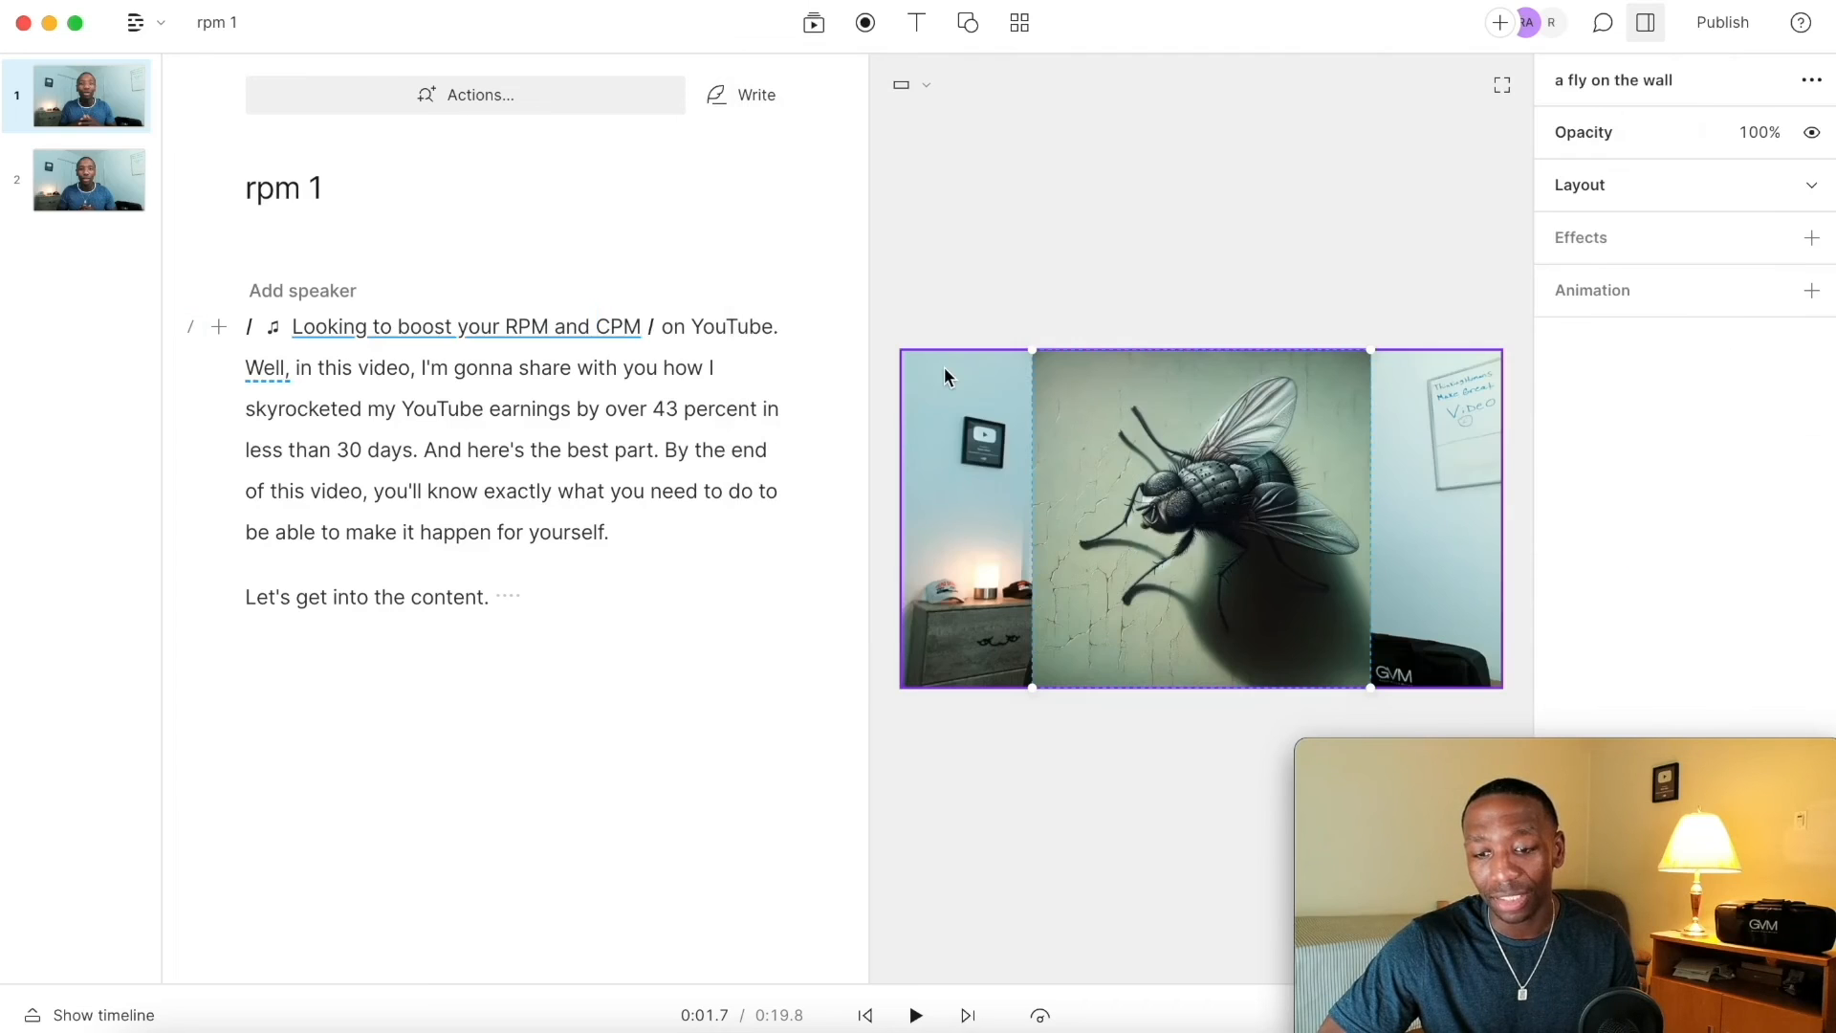
{"action": "left_click", "coordinate": [296, 326]}
{"action": "key", "text": "space"}
{"action": "key", "text": "space"}
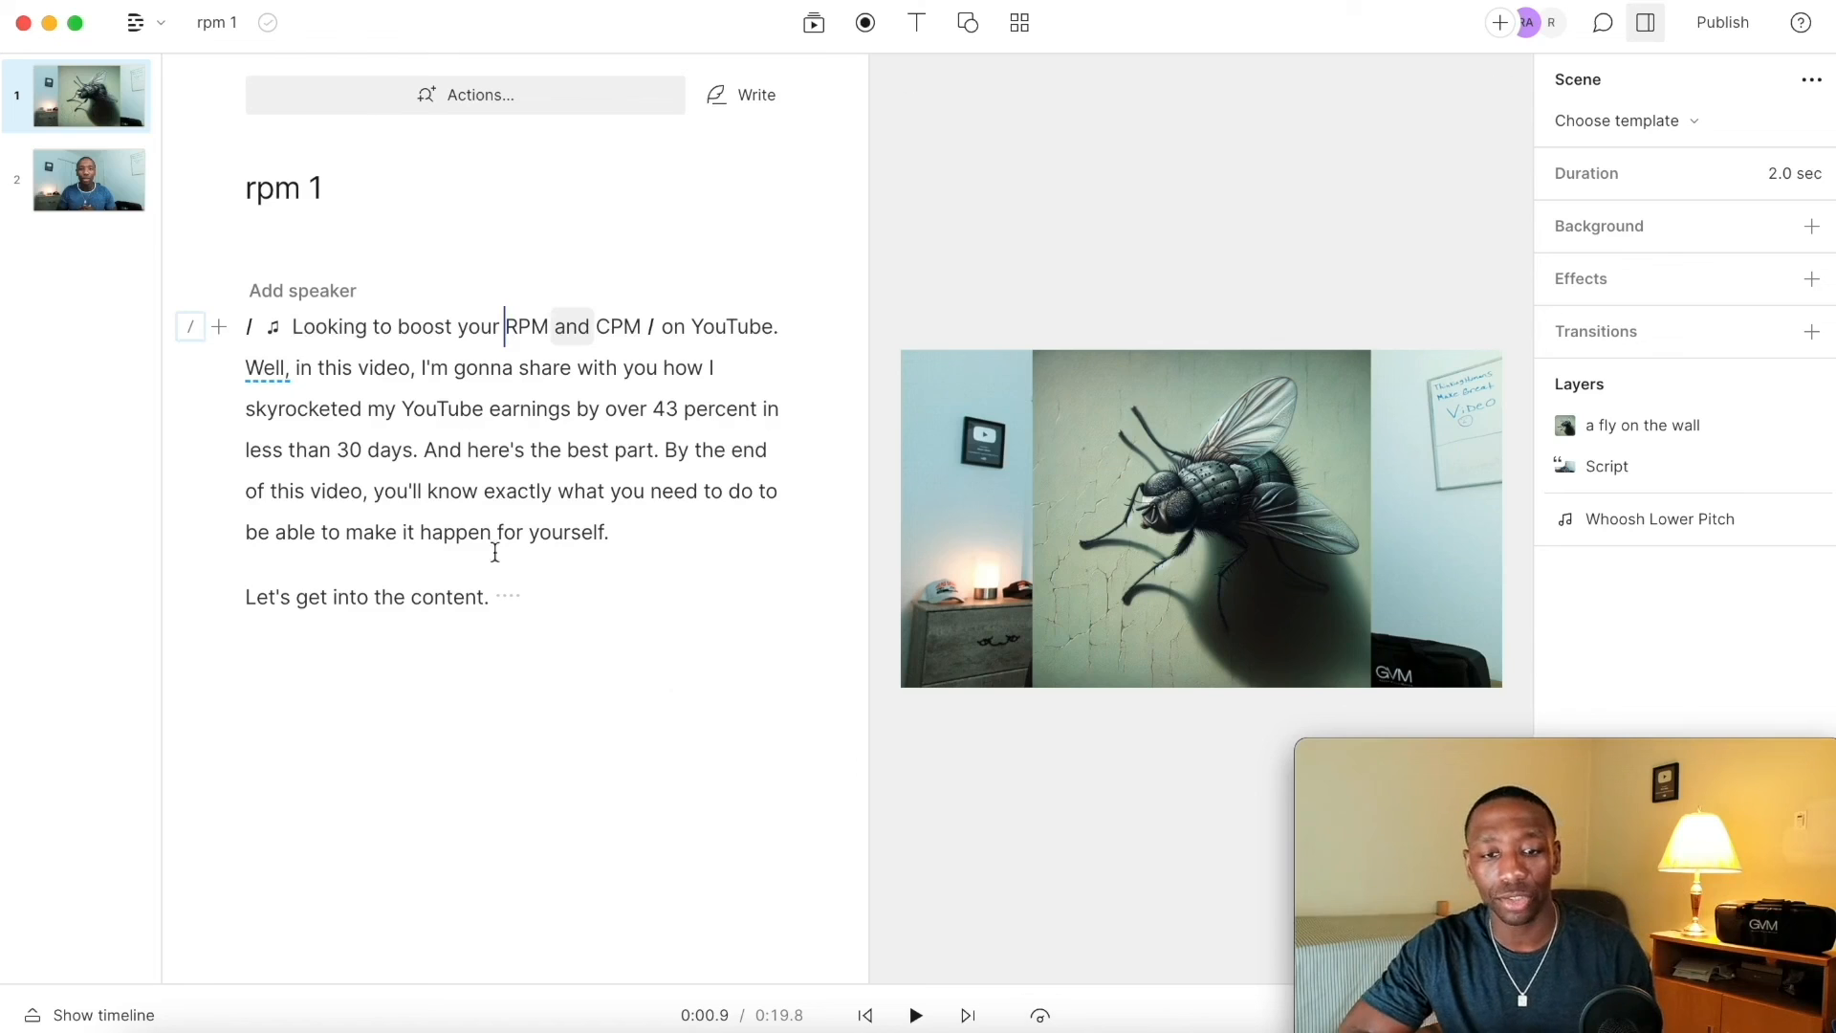
Step: Export the current composition as a video with Max resolution and High quality
{"action": "left_click", "coordinate": [221, 23]}
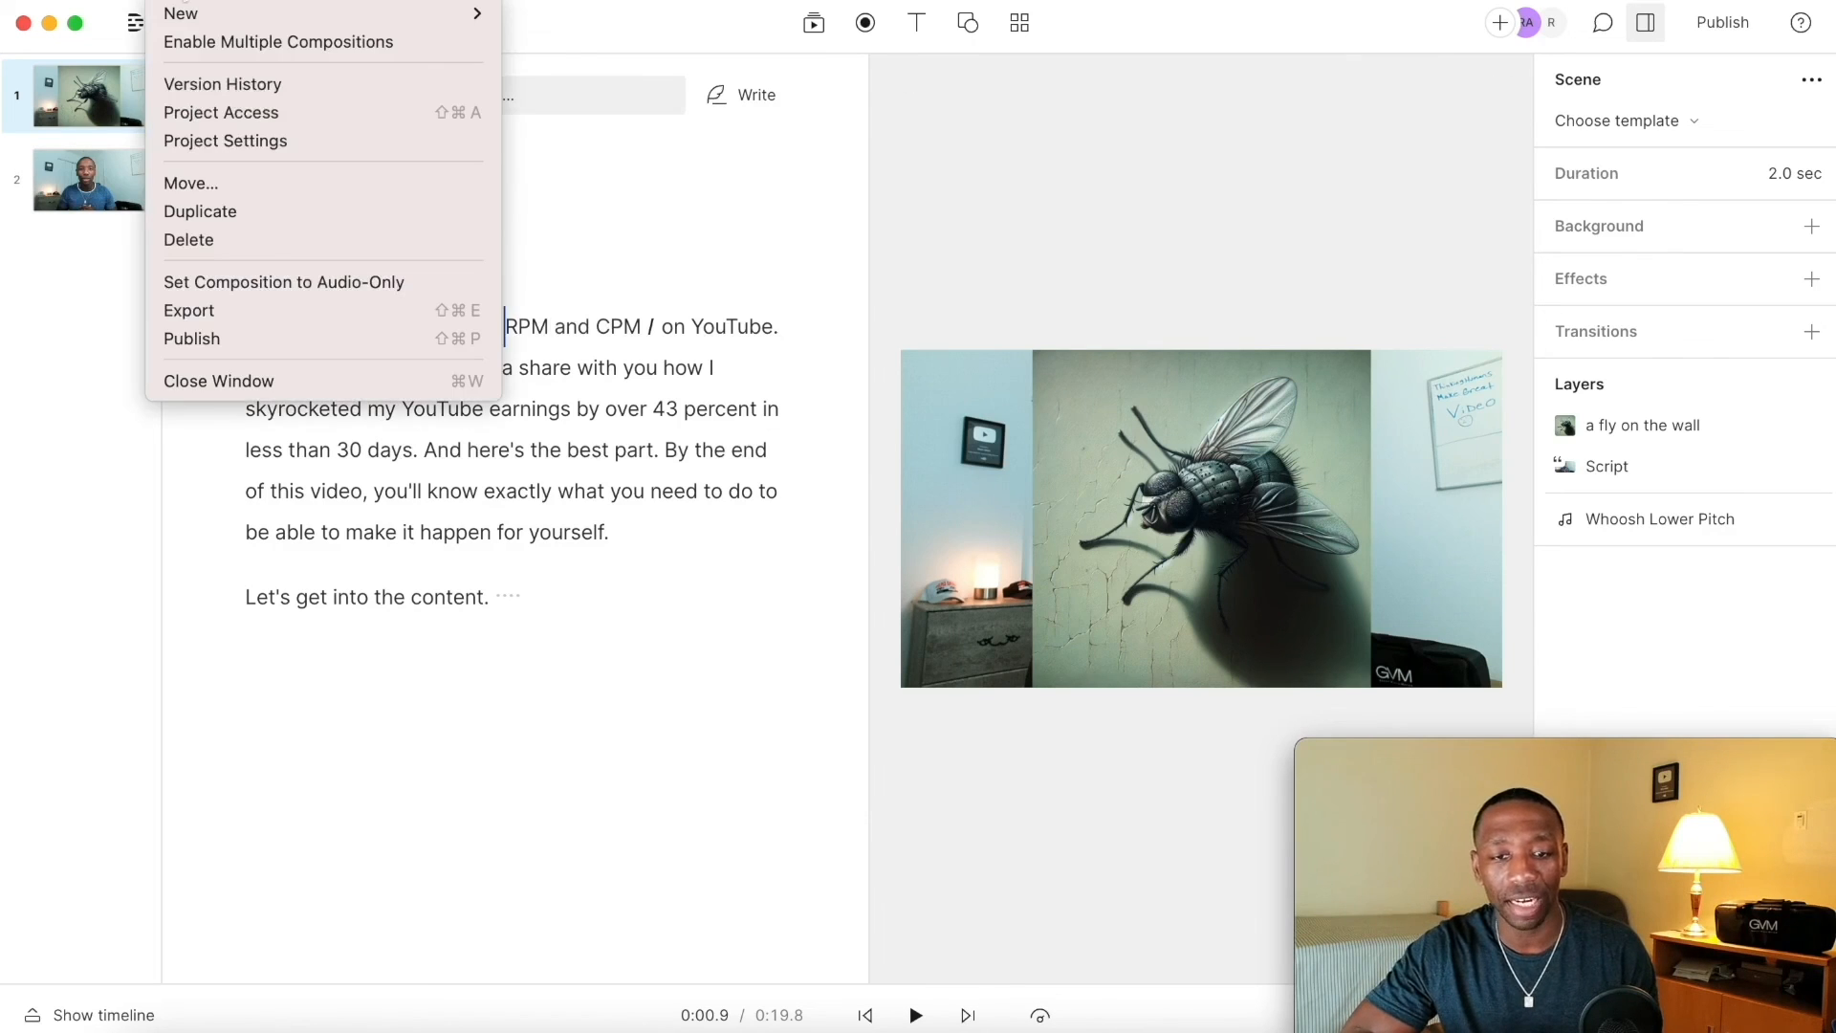
{"action": "left_click", "coordinate": [213, 316]}
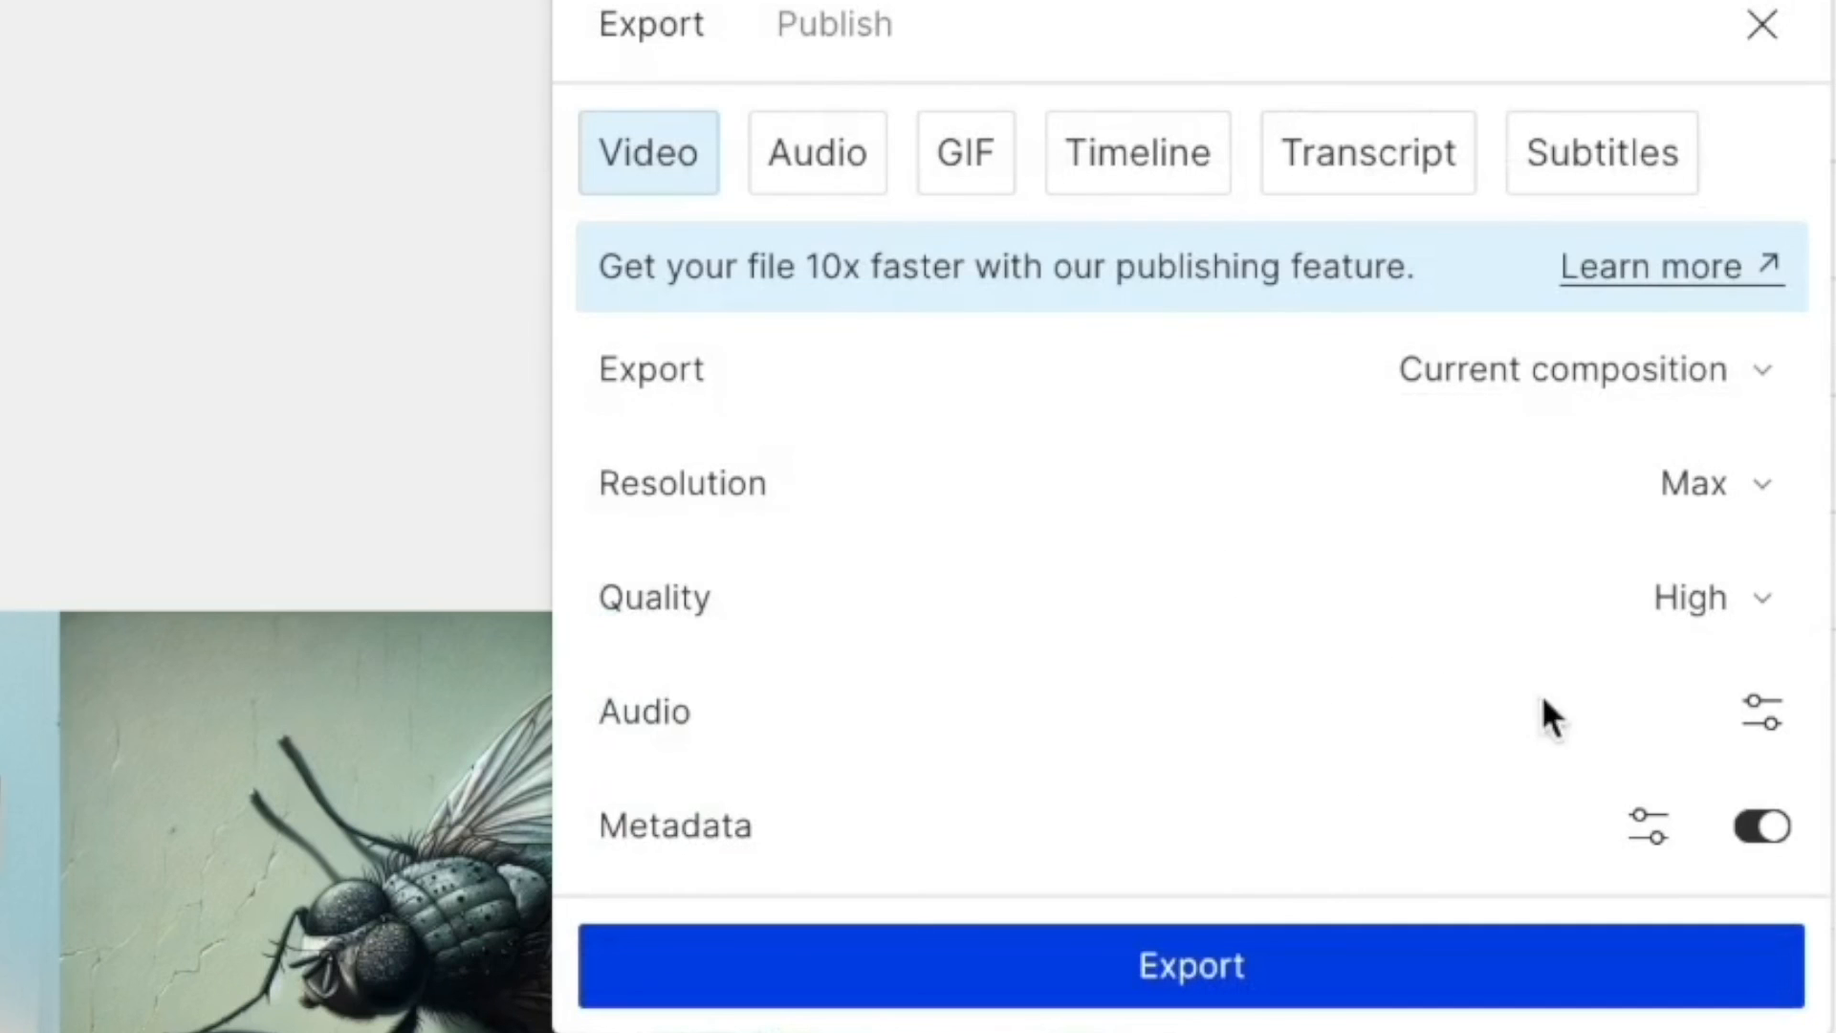
{"action": "left_click", "coordinate": [1734, 493]}
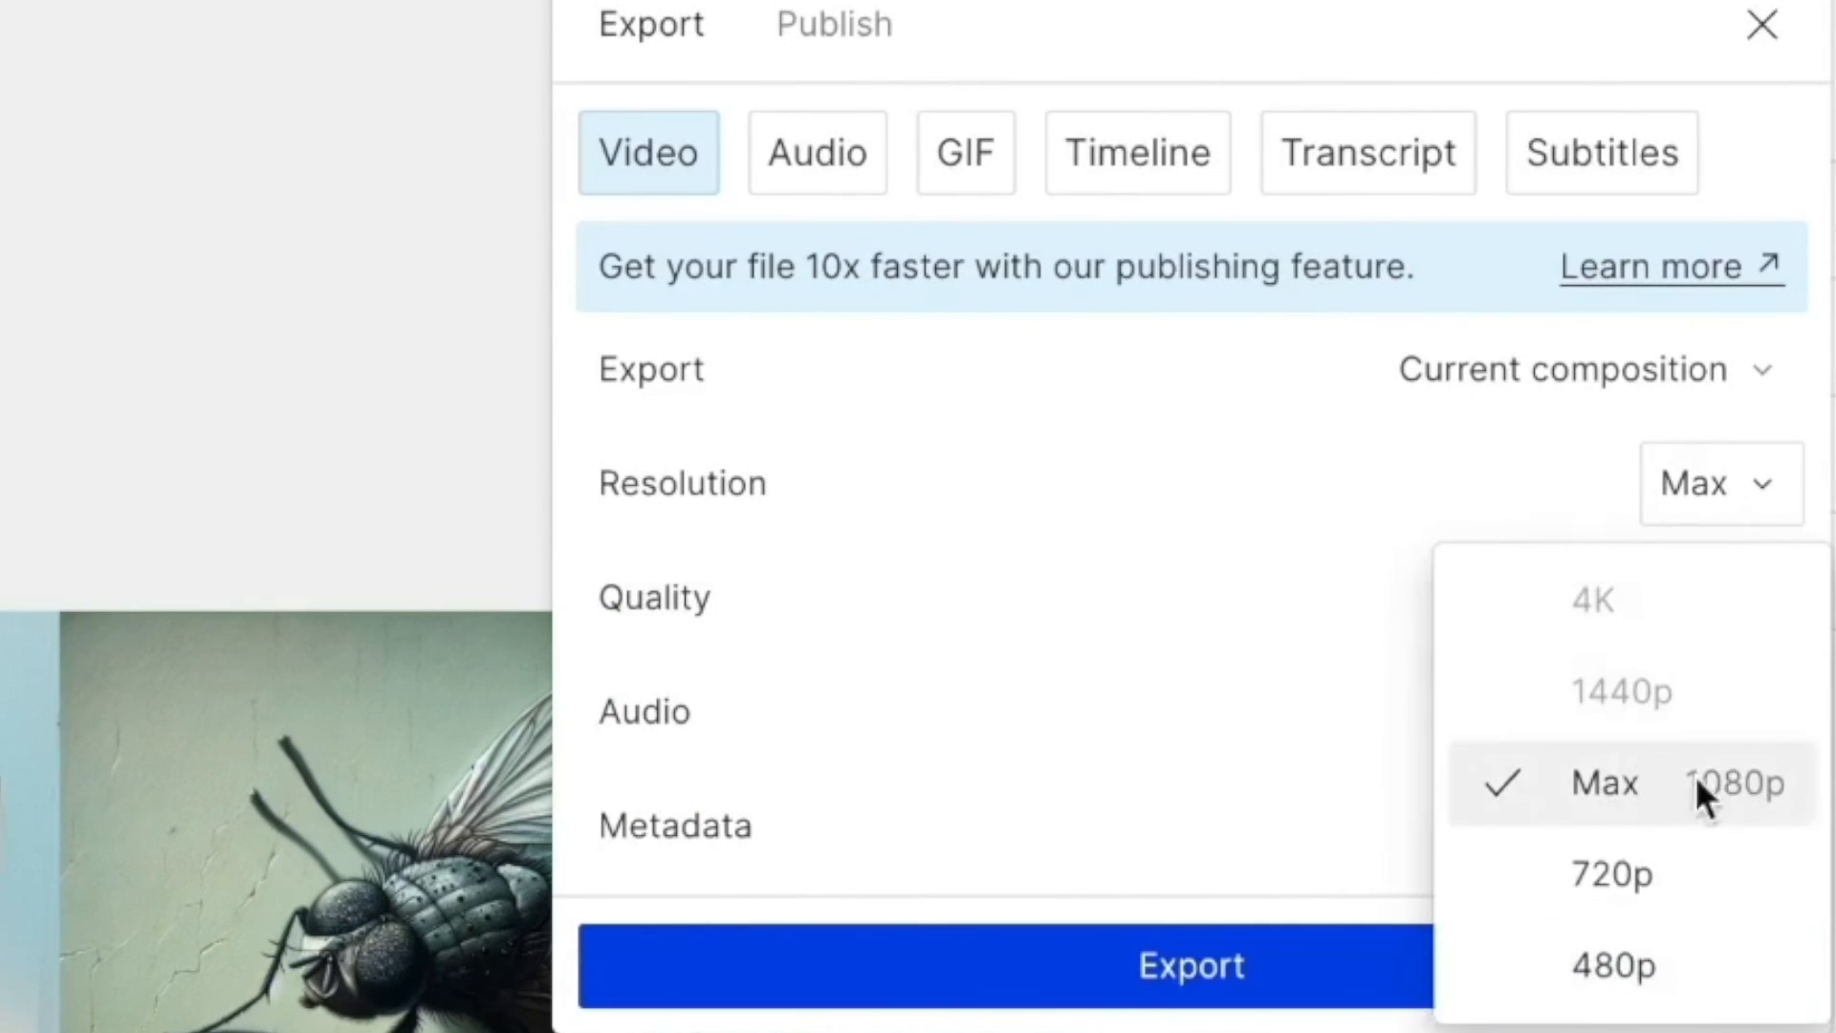
{"action": "left_click", "coordinate": [1741, 480]}
{"action": "left_click", "coordinate": [1732, 614]}
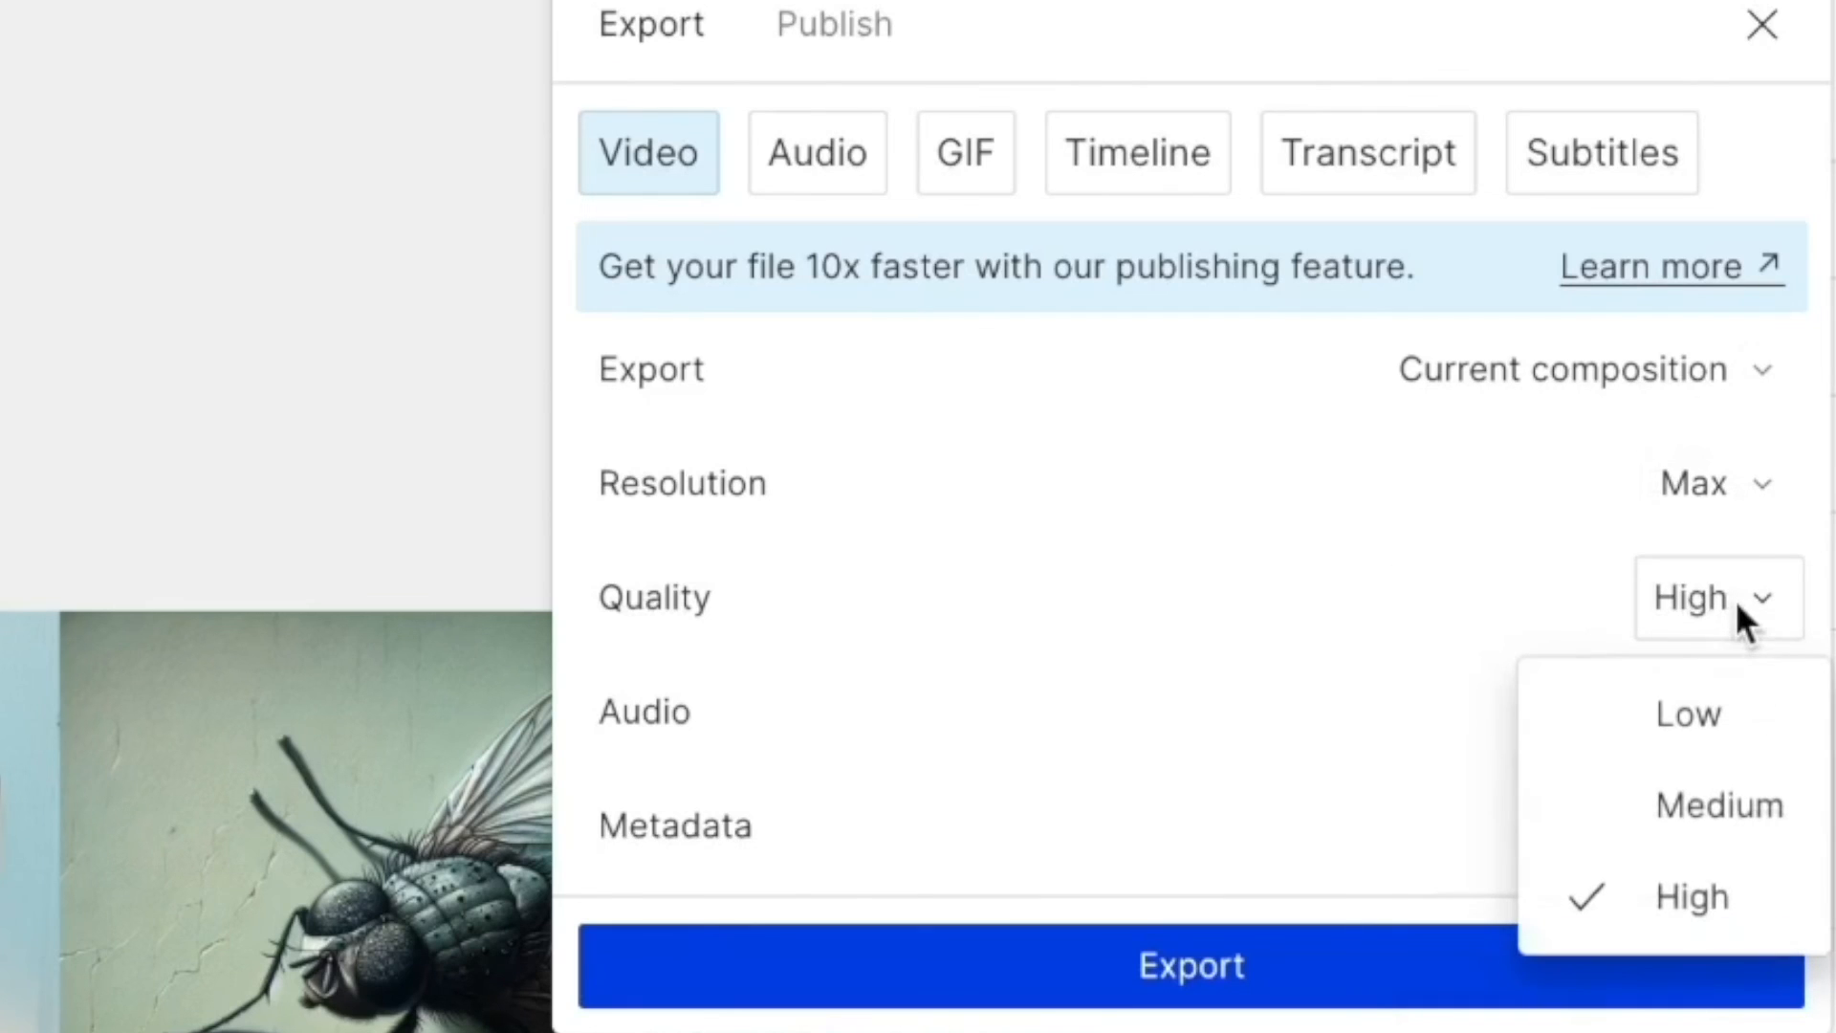
{"action": "left_click", "coordinate": [1733, 592]}
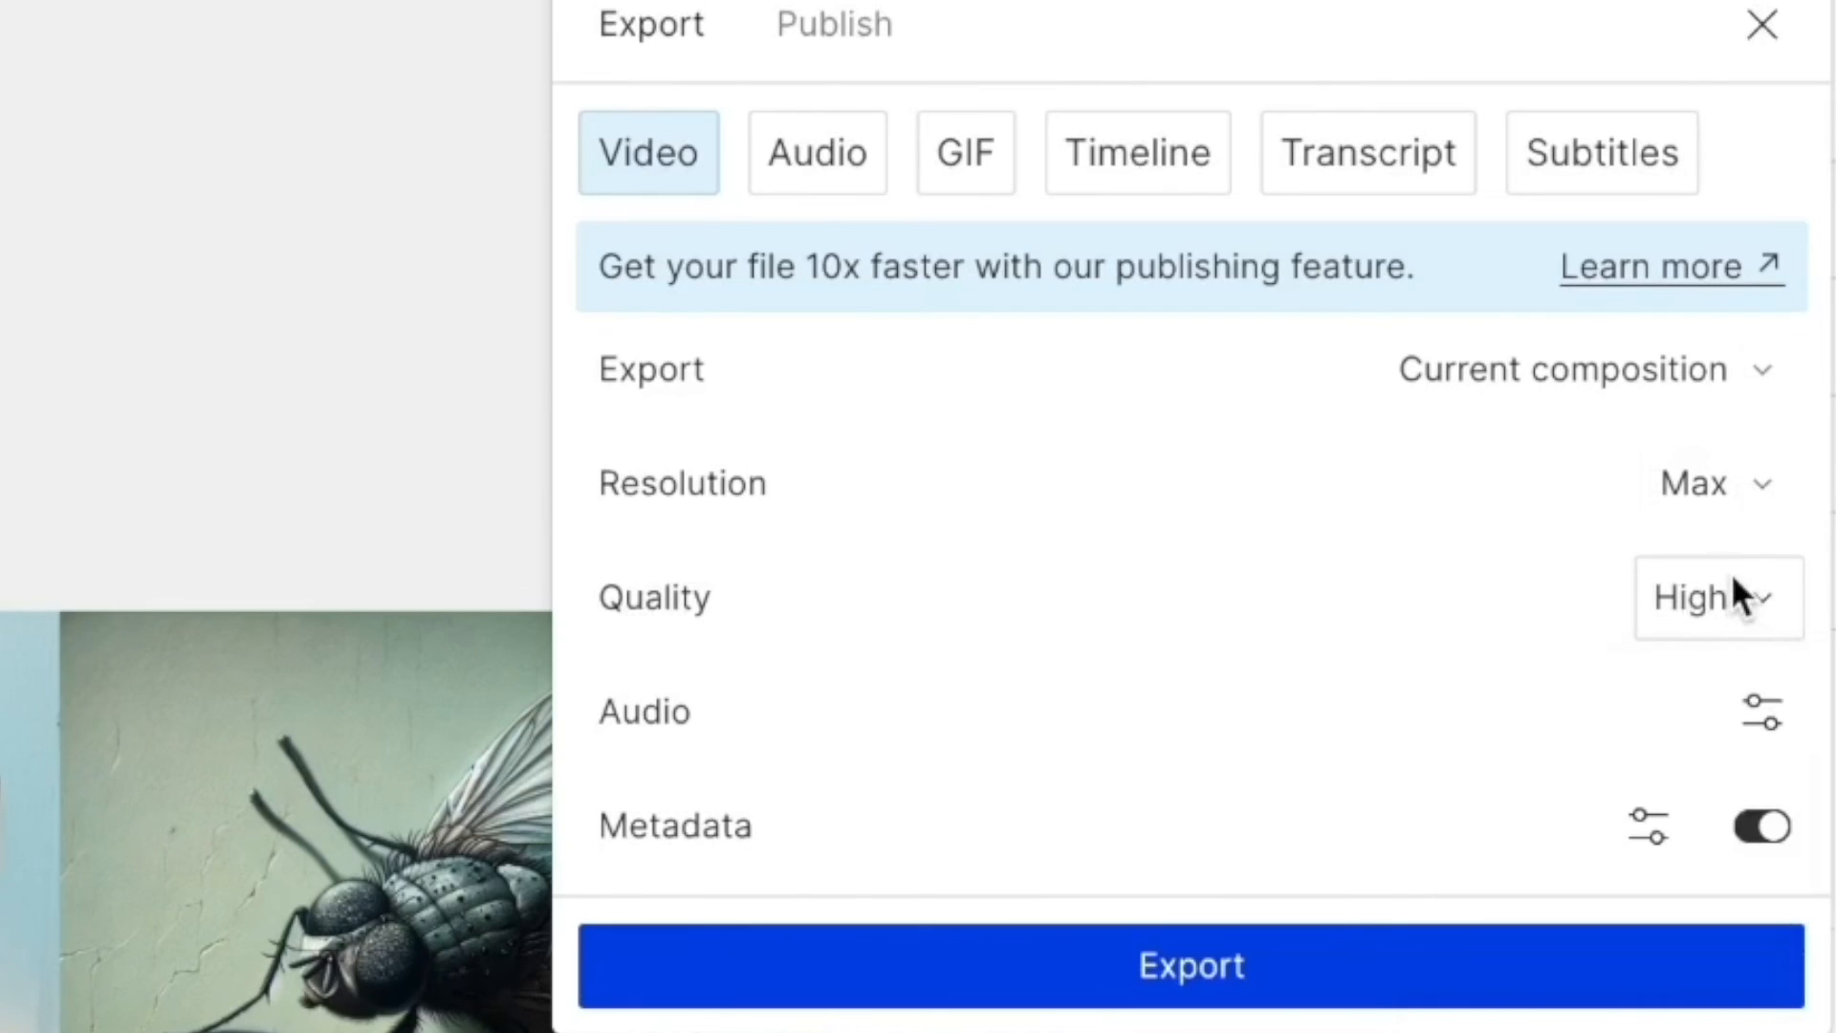
{"action": "left_click", "coordinate": [1196, 972]}
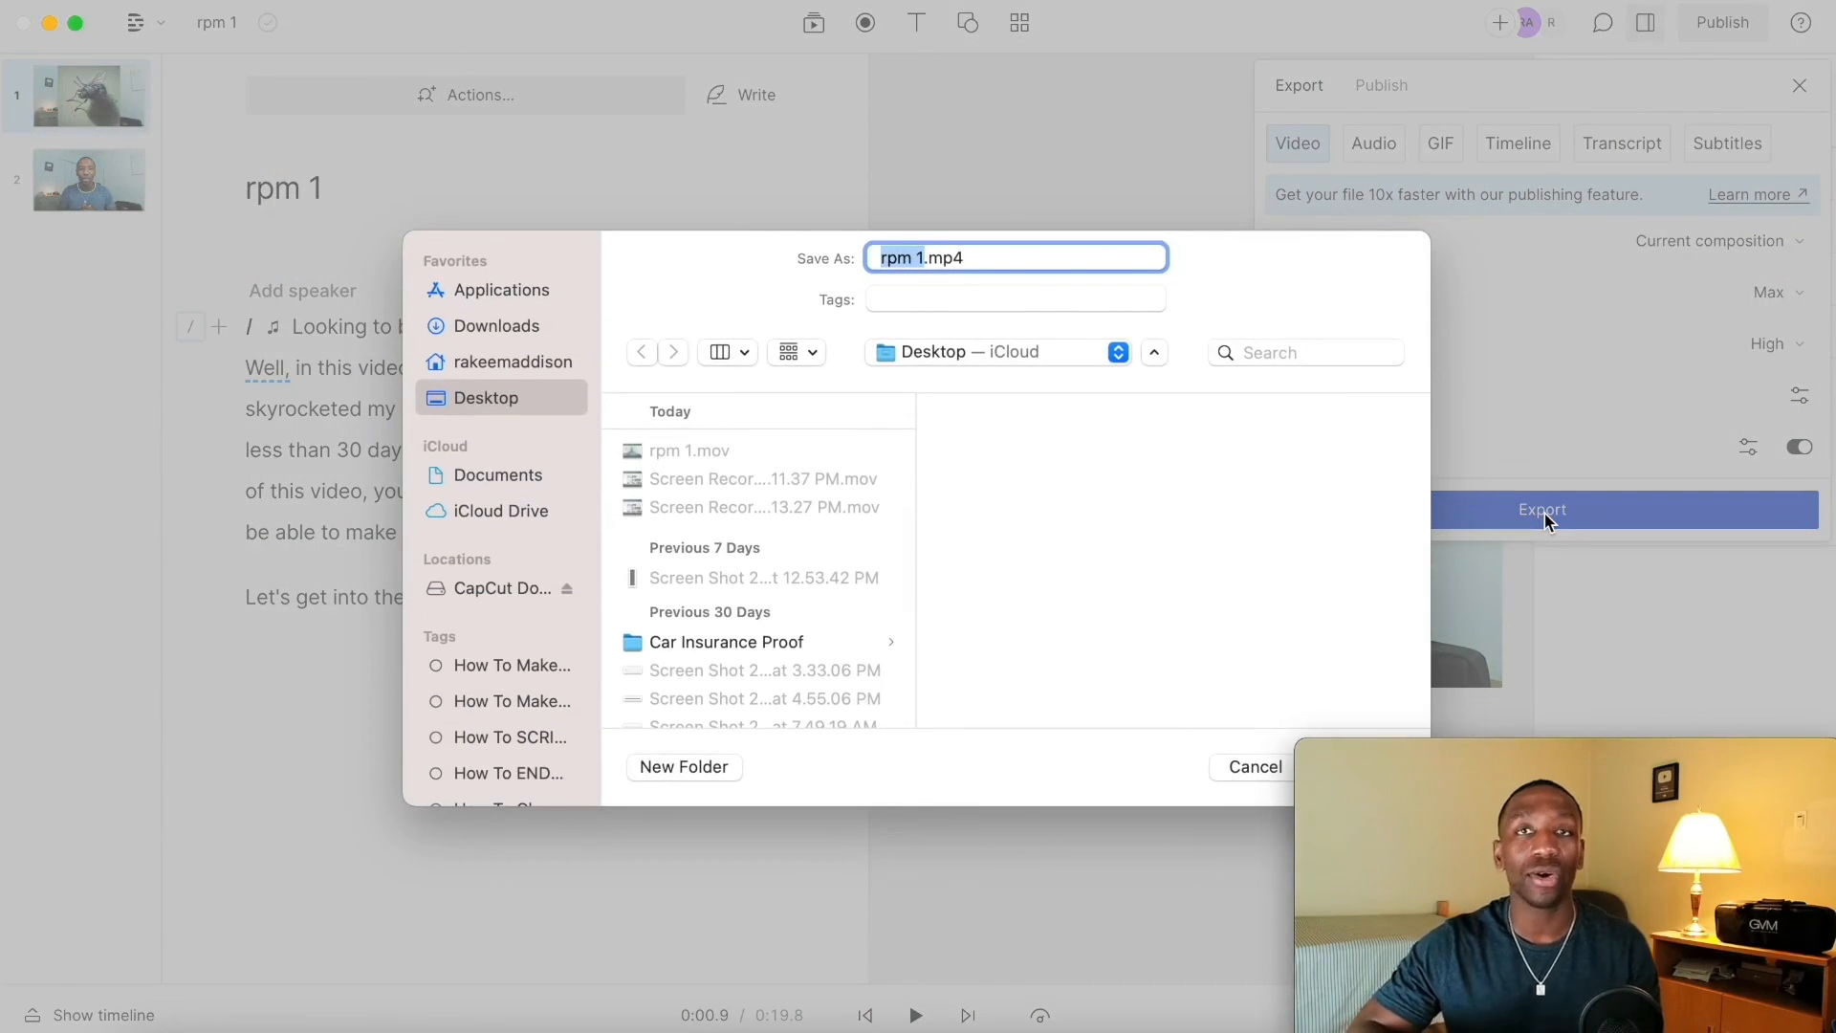